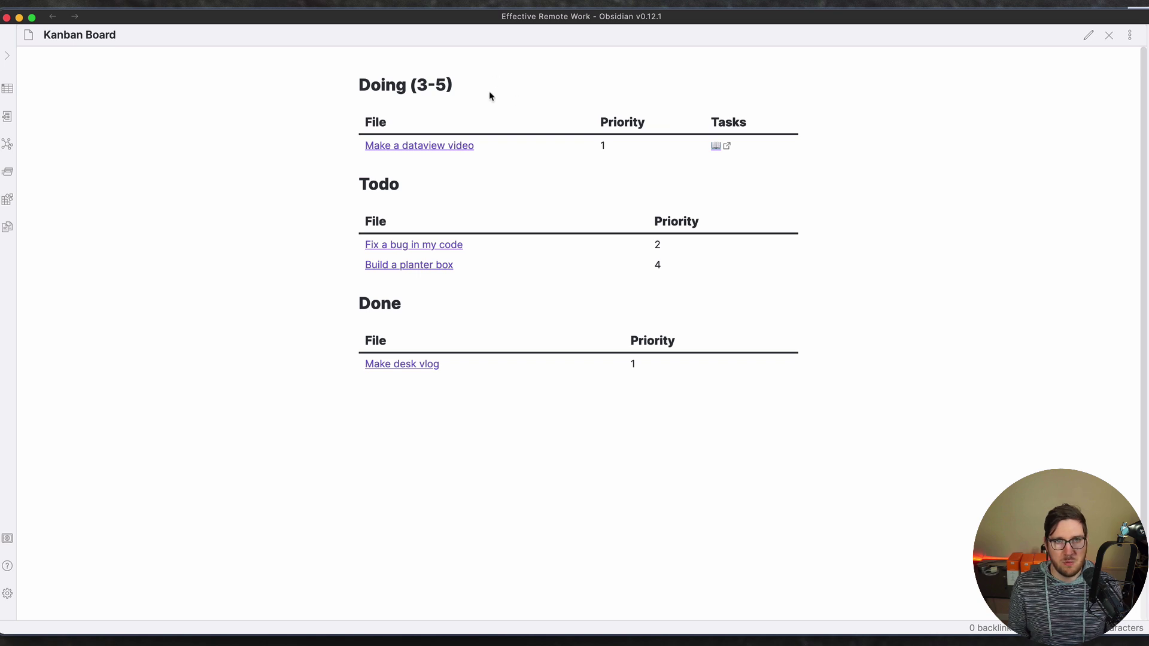
# Switch the Kanban Board note to markdown source and highlight the Doing dataview query.
pyautogui.press('super+e')
pyautogui.moveTo(361, 69); pyautogui.dragTo(627, 377)
pyautogui.click(627, 377)
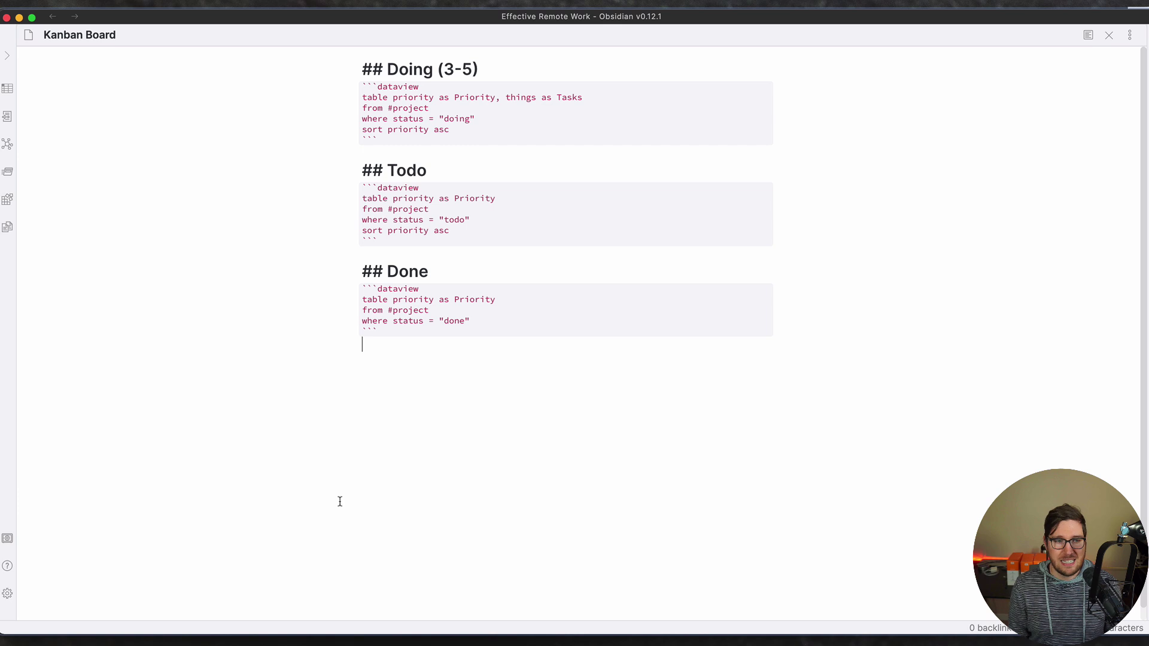
# Search the community plugin catalogue for 'kanban' and view the Kanban plugin's details.
pyautogui.click(6, 599)
pyautogui.click(183, 359)
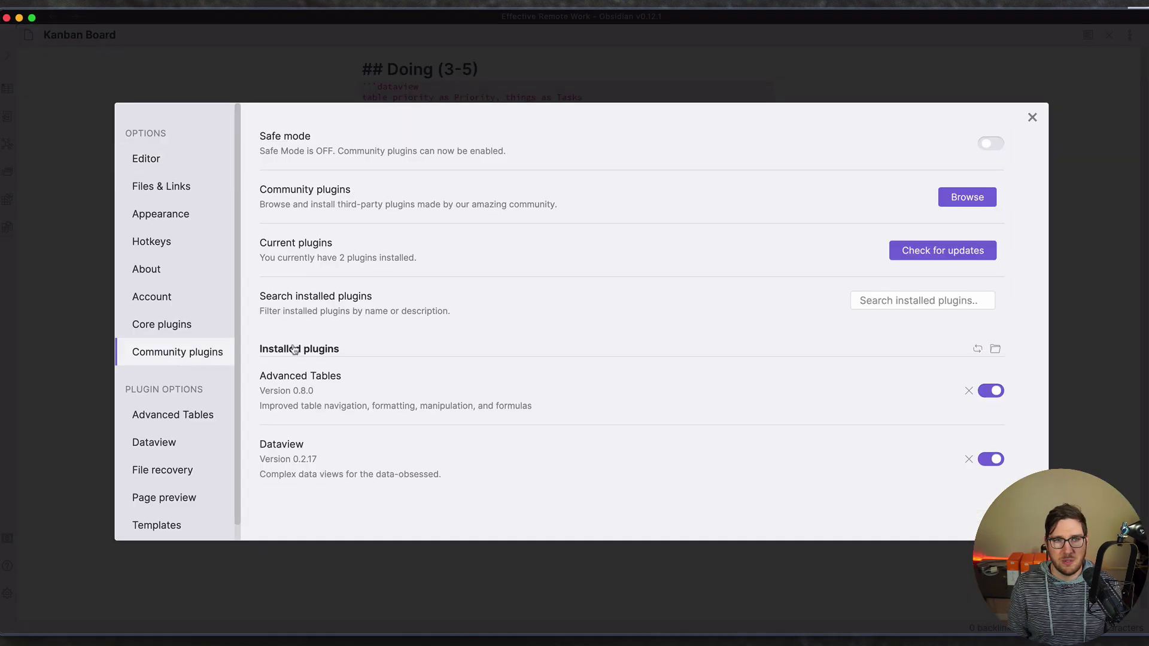
pyautogui.click(974, 197)
pyautogui.click(295, 77)
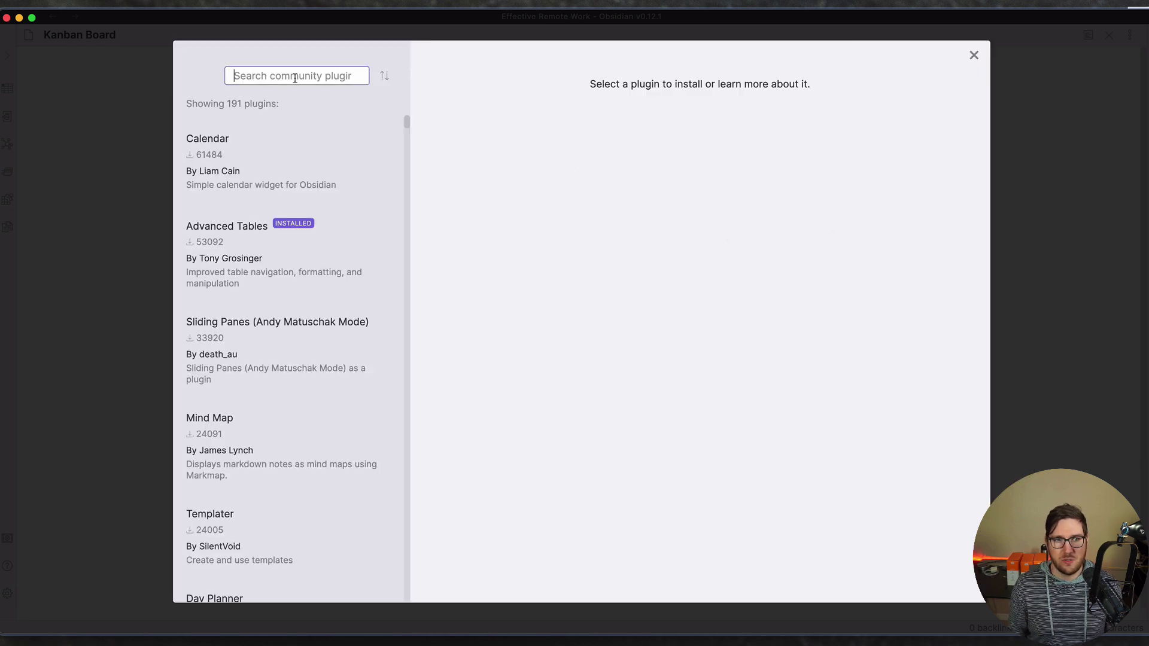
pyautogui.write('kanban')
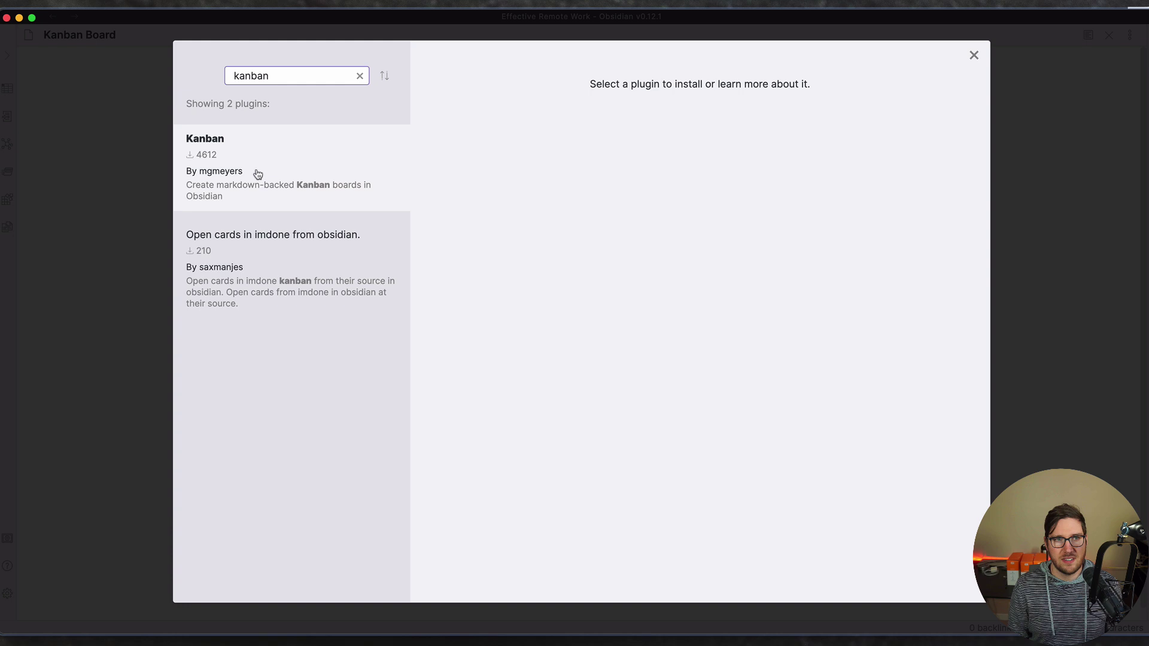
pyautogui.click(305, 155)
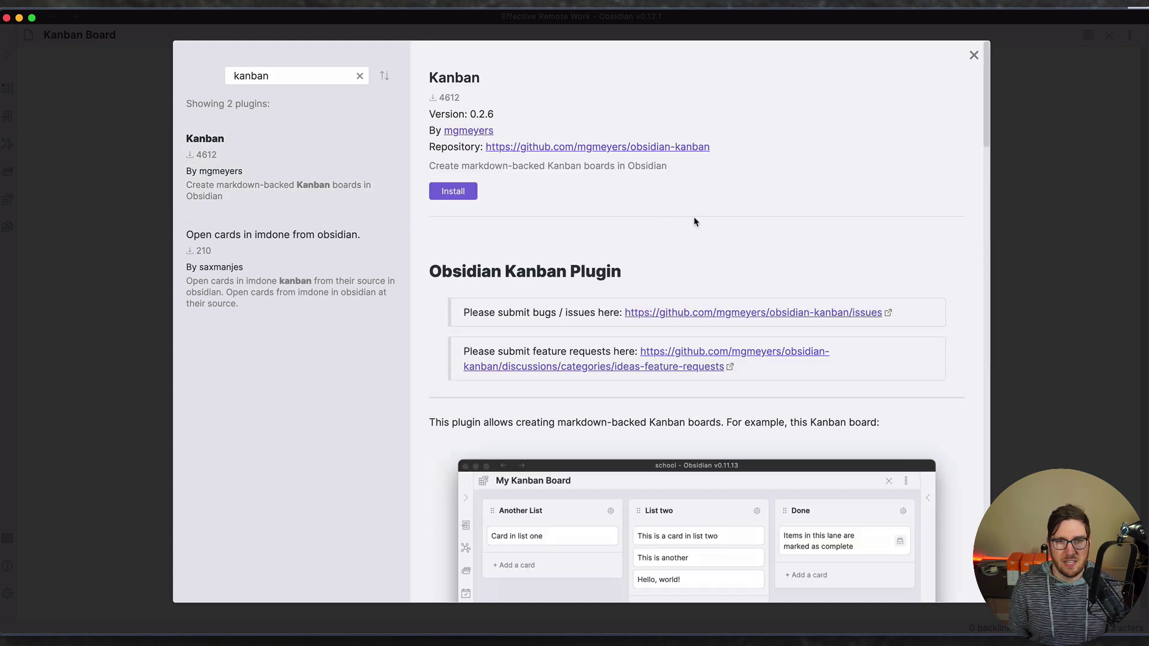
# Install and enable Kanban plugin version 0.2.6, then close the catalogue.
pyautogui.scroll(-10, 694, 222)
pyautogui.scroll(5, 696, 223)
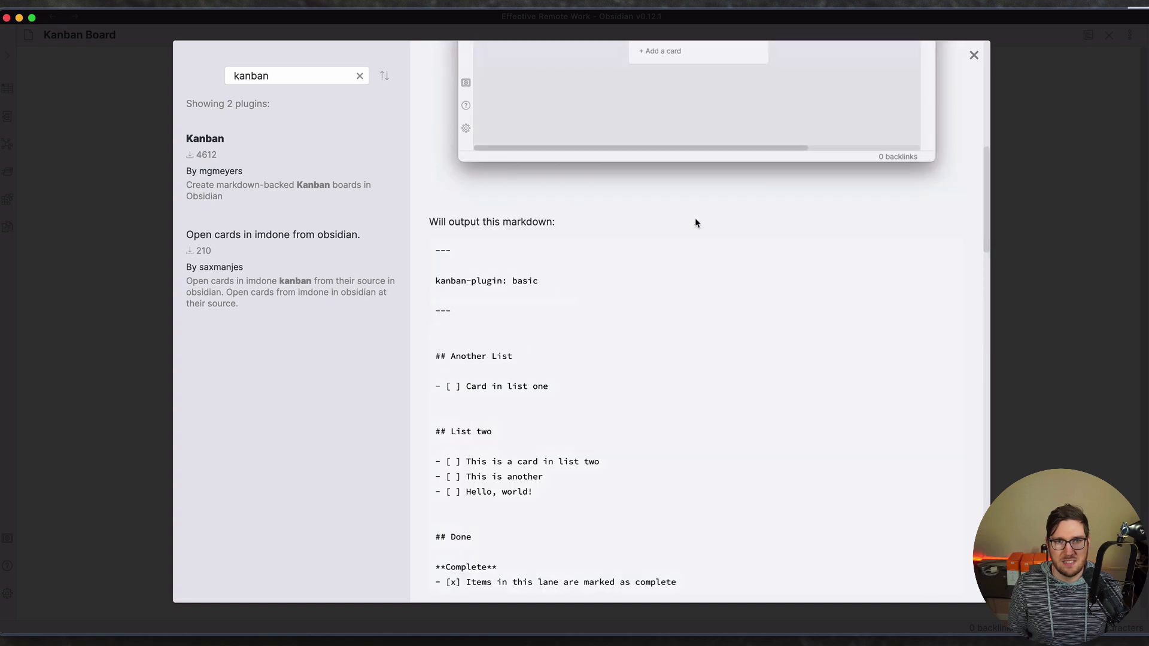
pyautogui.scroll(8, 695, 223)
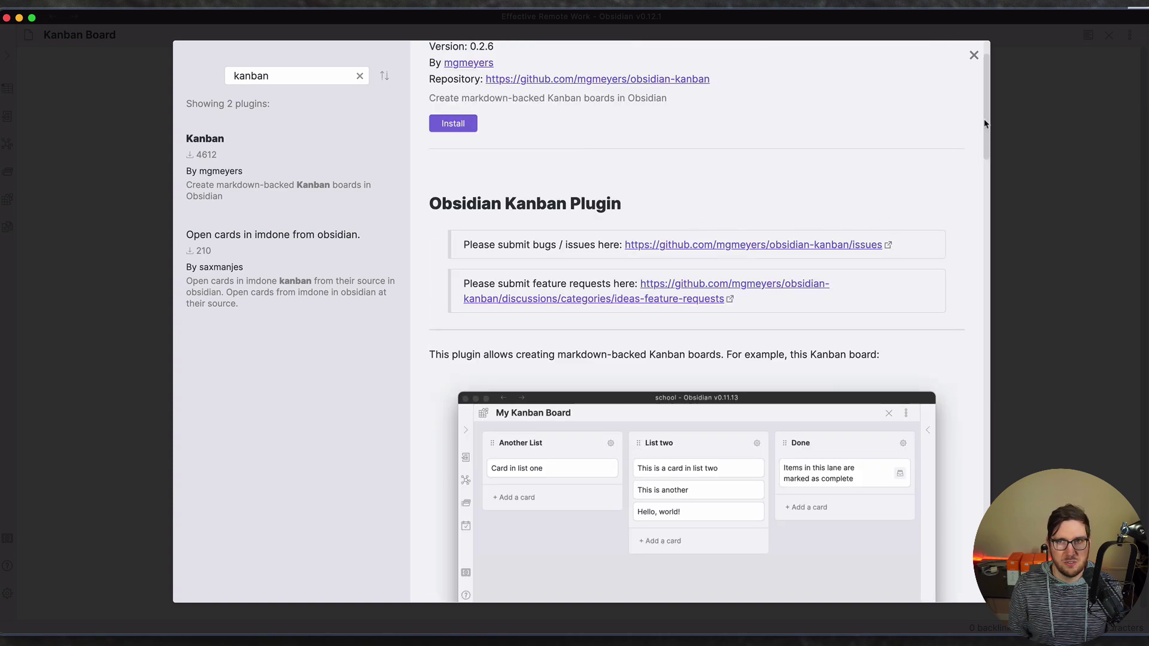
pyautogui.moveTo(985, 124); pyautogui.dragTo(988, 175)
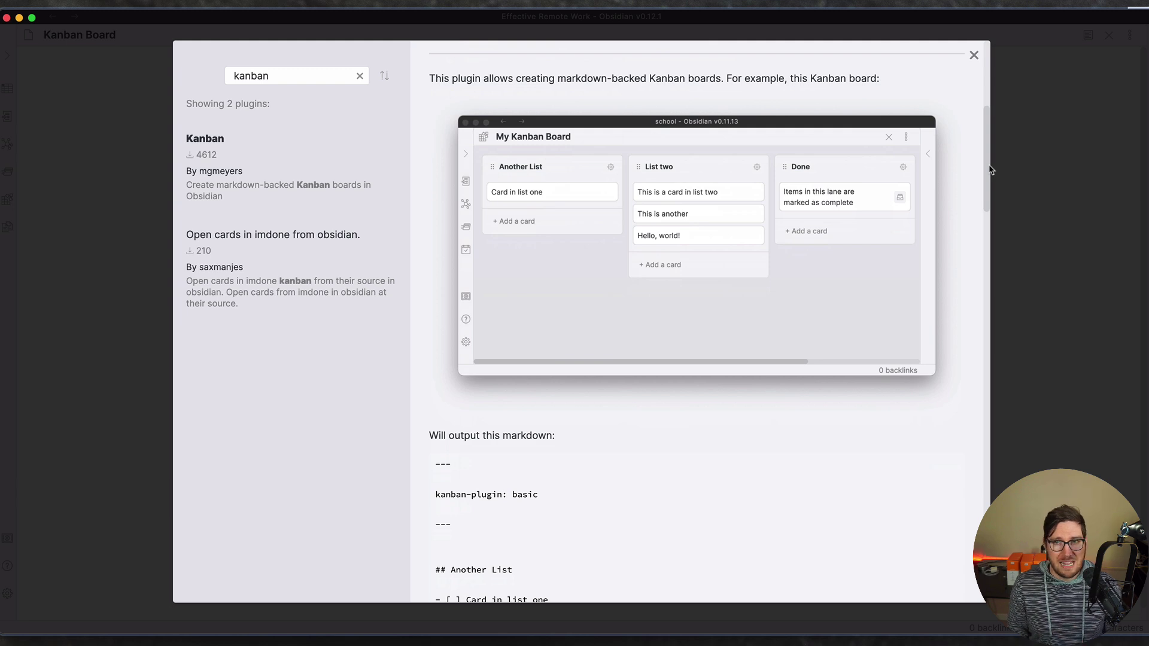
pyautogui.moveTo(987, 133); pyautogui.dragTo(977, 57)
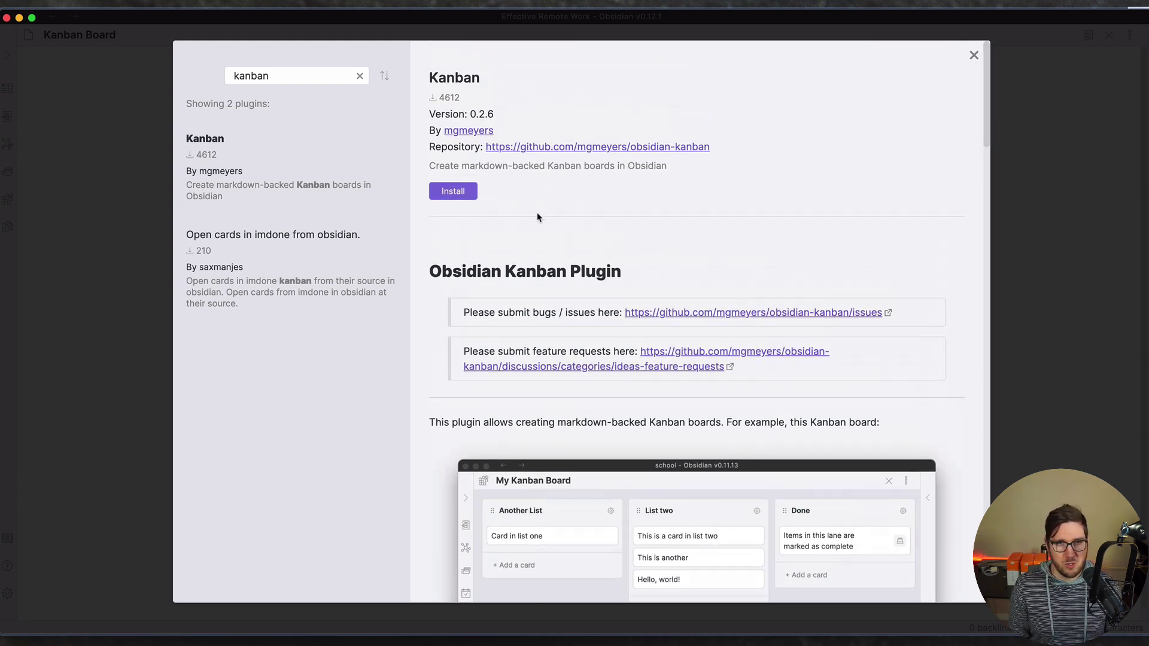
pyautogui.click(456, 200)
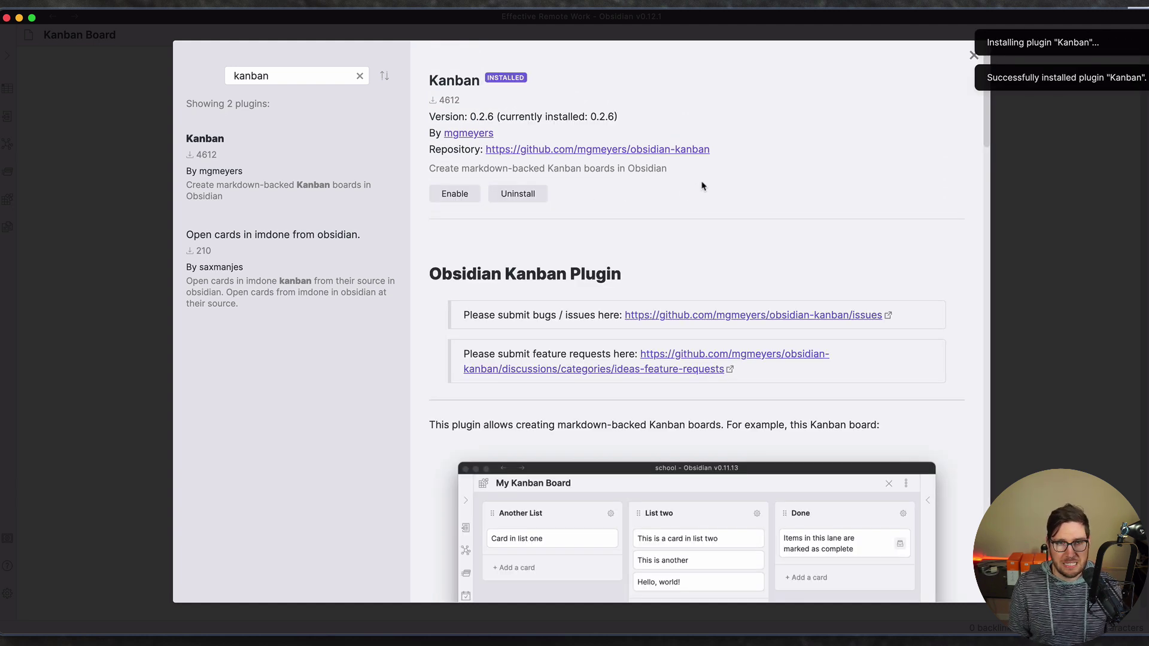
pyautogui.click(472, 190)
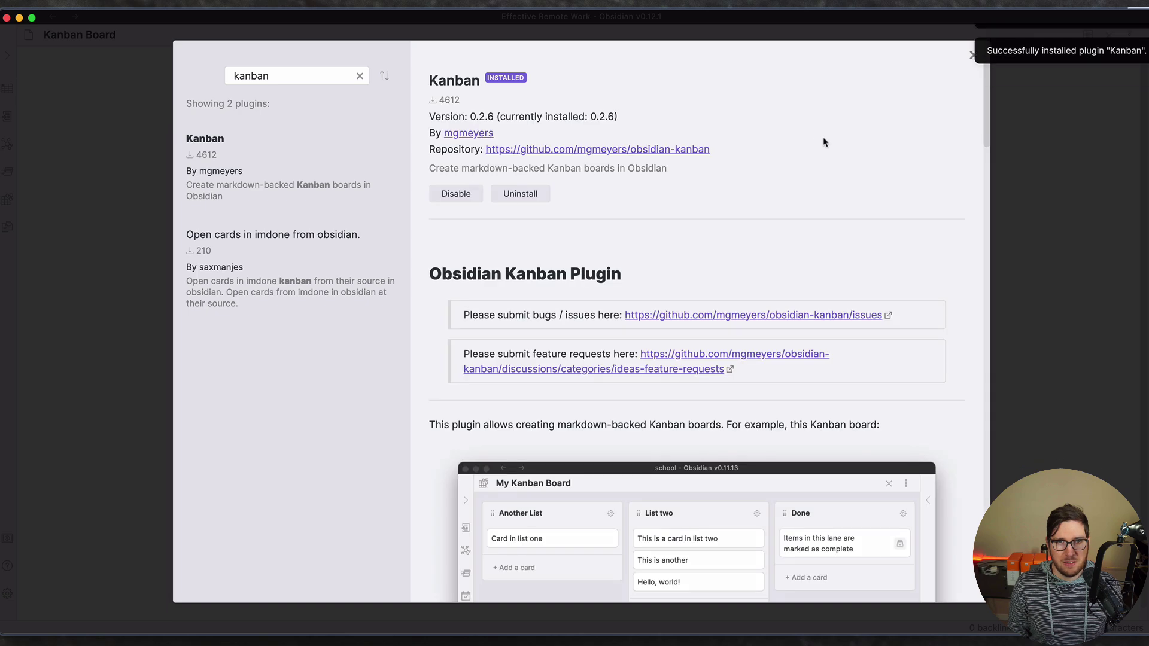
pyautogui.press('Escape')
pyautogui.scroll(-2, 614, 307)
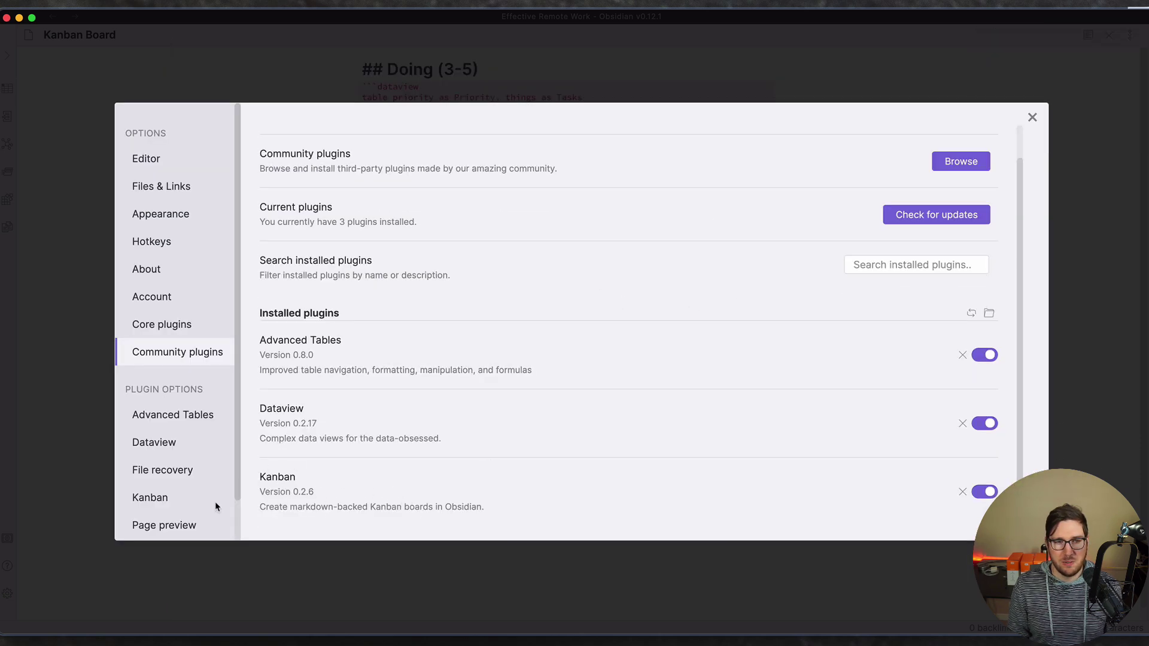
# Read through the Kanban plugin's options without changing them, then close Settings.
pyautogui.click(180, 500)
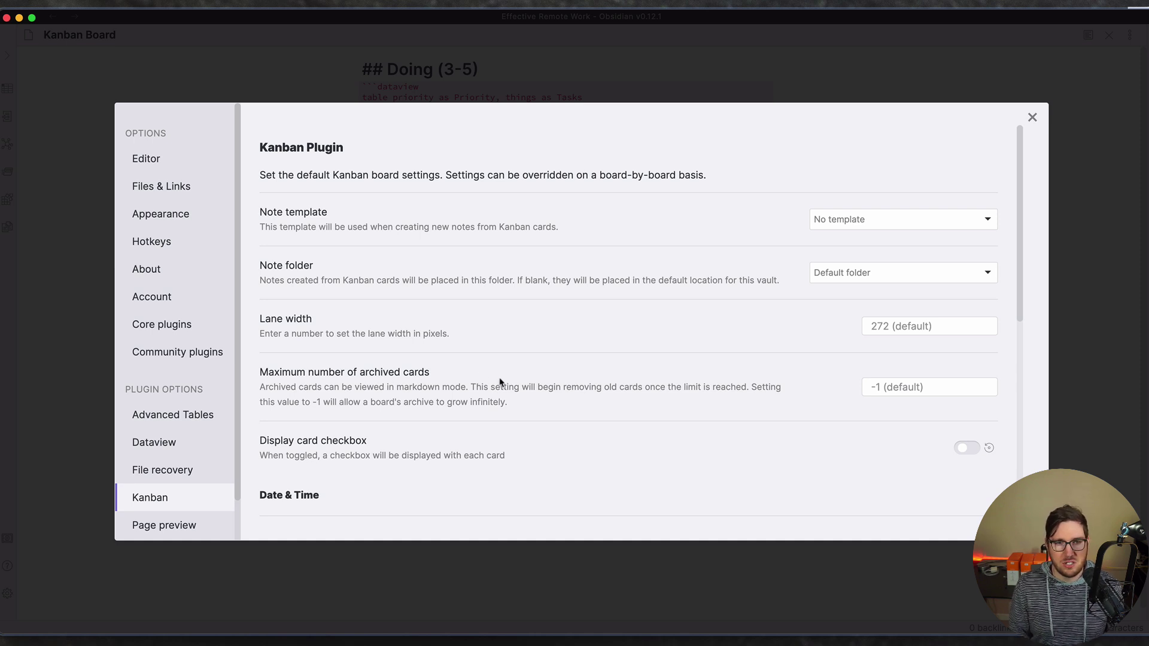
pyautogui.scroll(-6, 500, 382)
pyautogui.scroll(6, 501, 379)
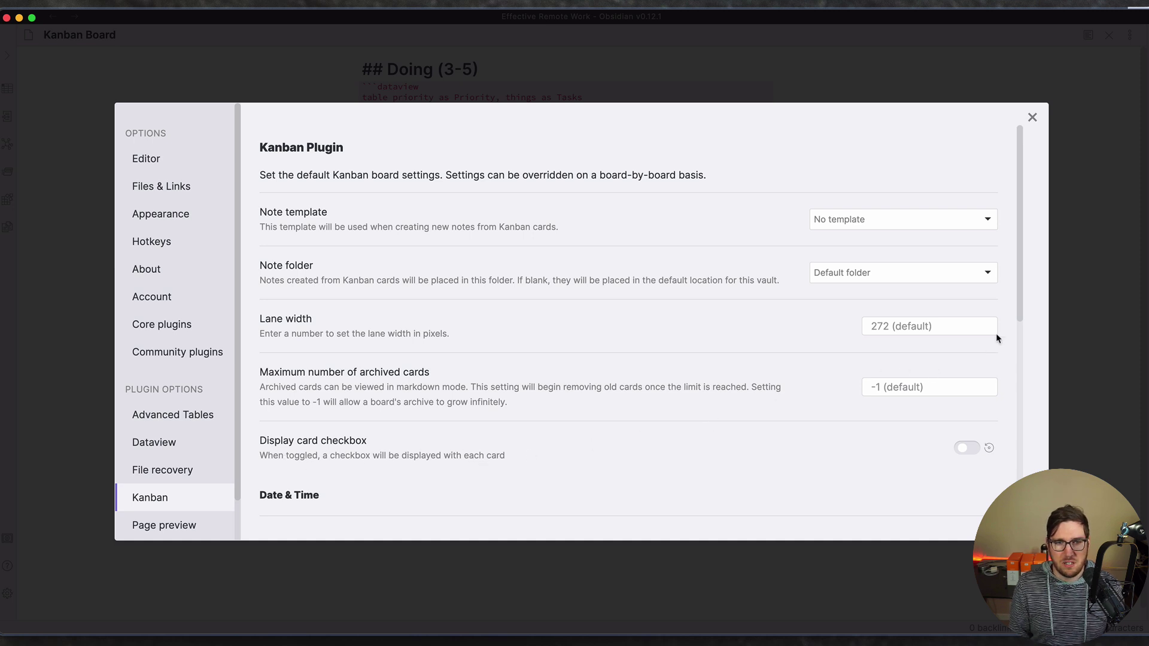
pyautogui.moveTo(1020, 158); pyautogui.dragTo(1030, 387)
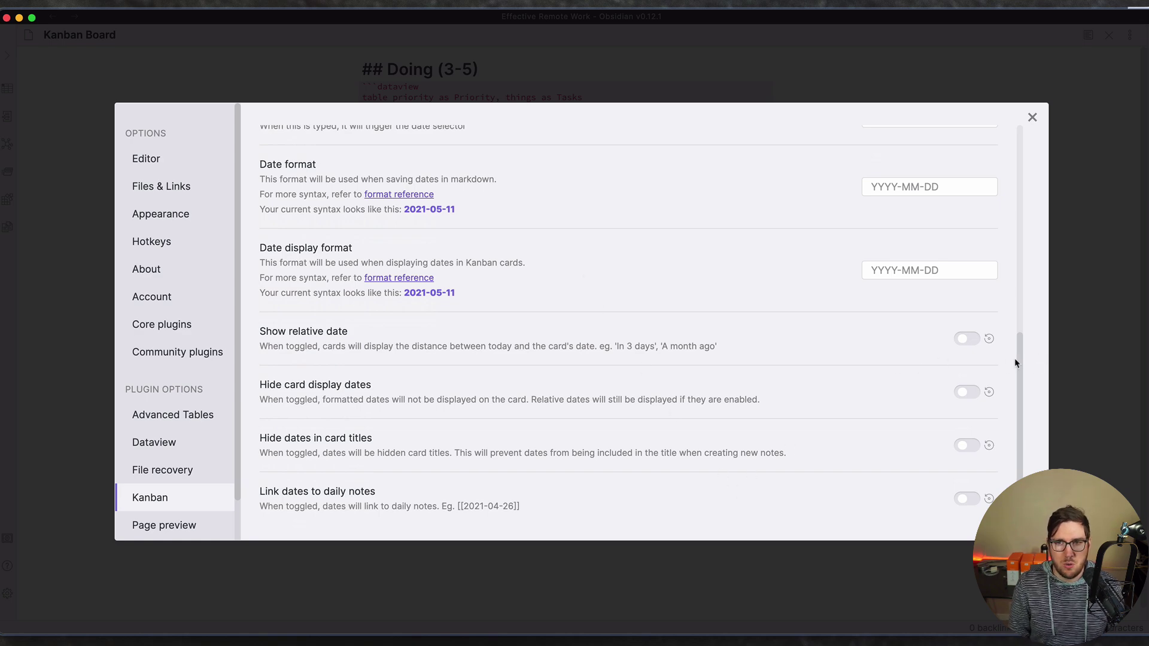
pyautogui.moveTo(1021, 348); pyautogui.dragTo(1006, 121)
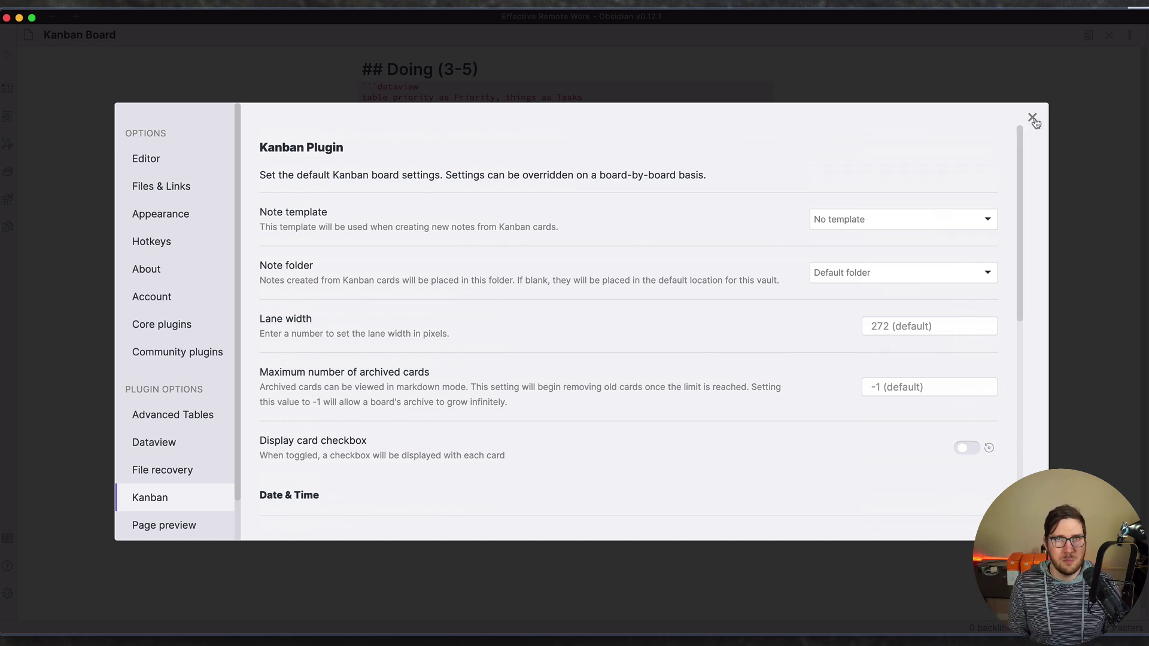
pyautogui.click(1032, 118)
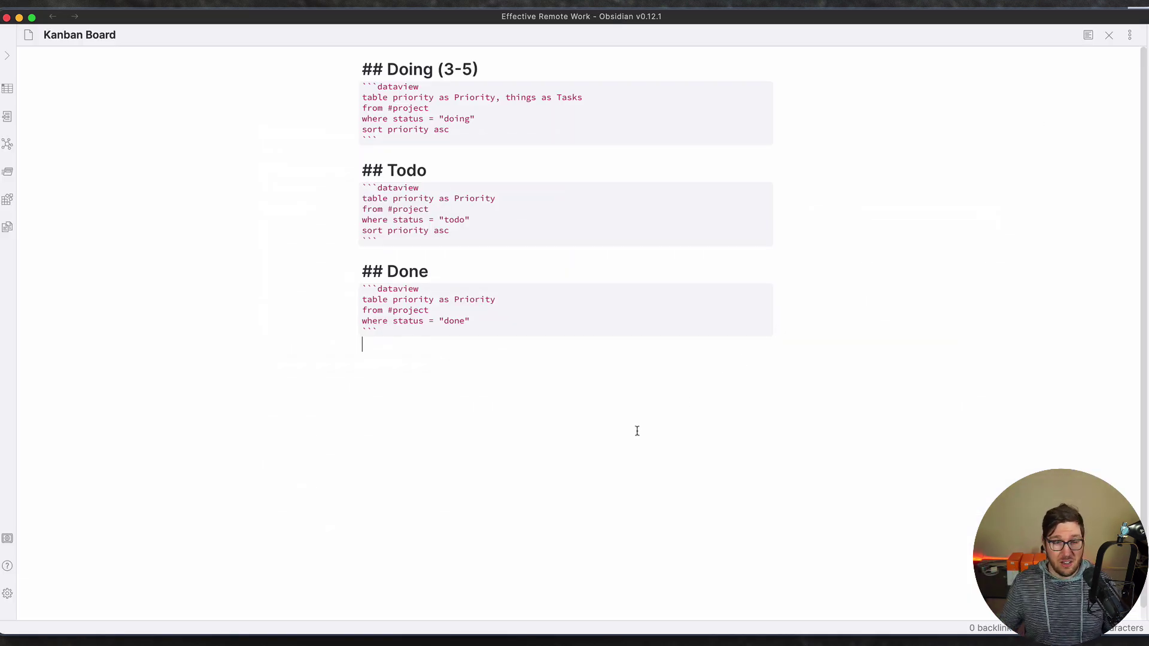
# Create a new note titled 'Kanban Plugin Board', fixing a typo in the title.
pyautogui.press('super+n')
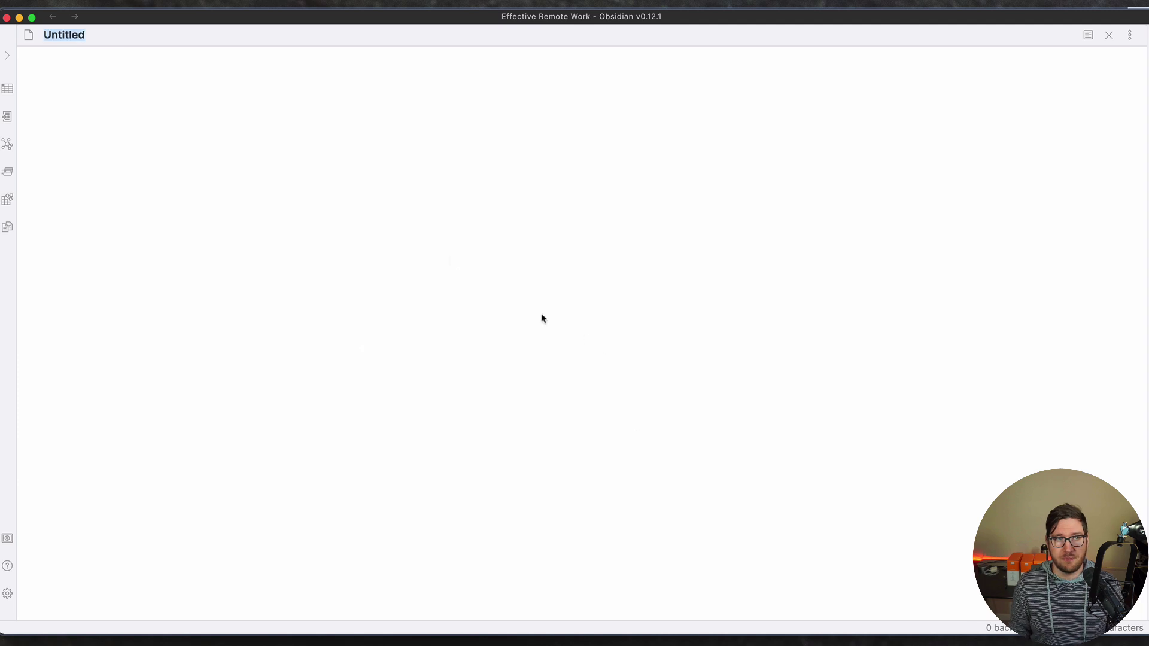
pyautogui.write('Kanban Plgin')
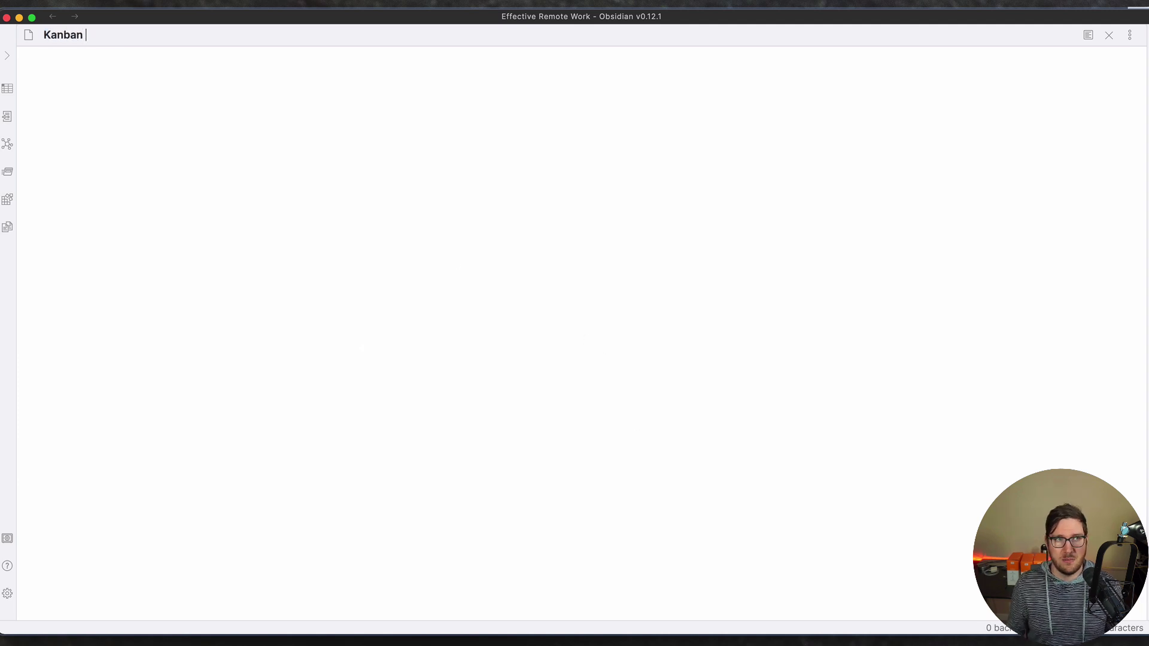
pyautogui.press('BackSpace')
pyautogui.press('BackSpace')
pyautogui.press('BackSpace')
pyautogui.press('BackSpace')
pyautogui.write('u')
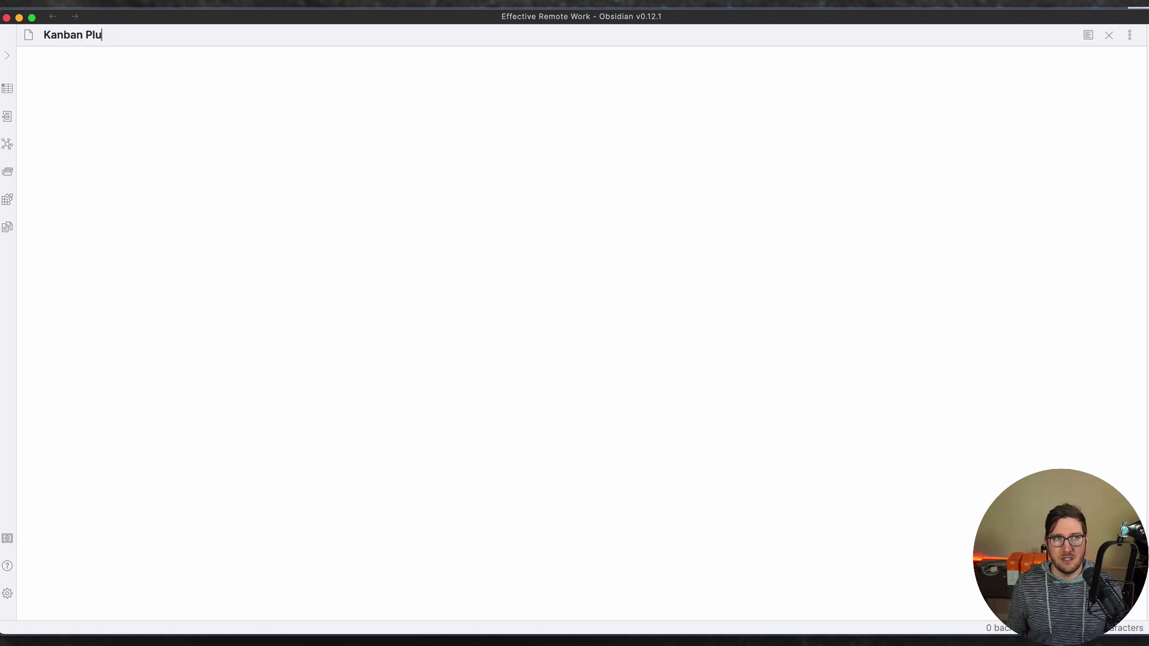
pyautogui.write('gin Board')
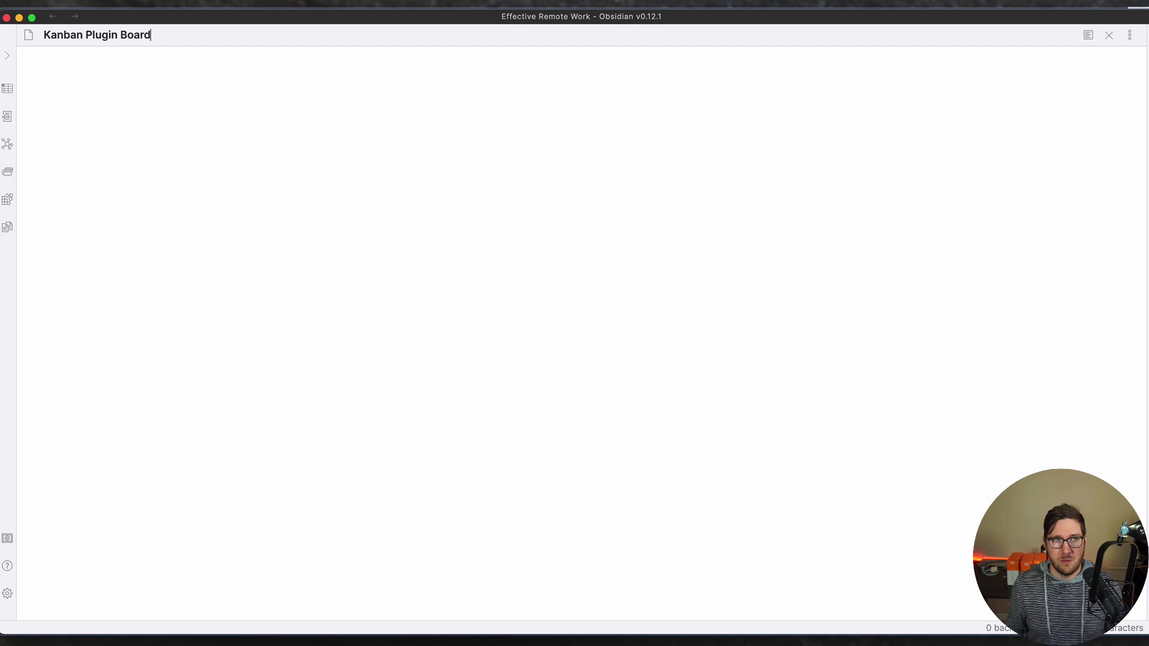
pyautogui.press('Return')
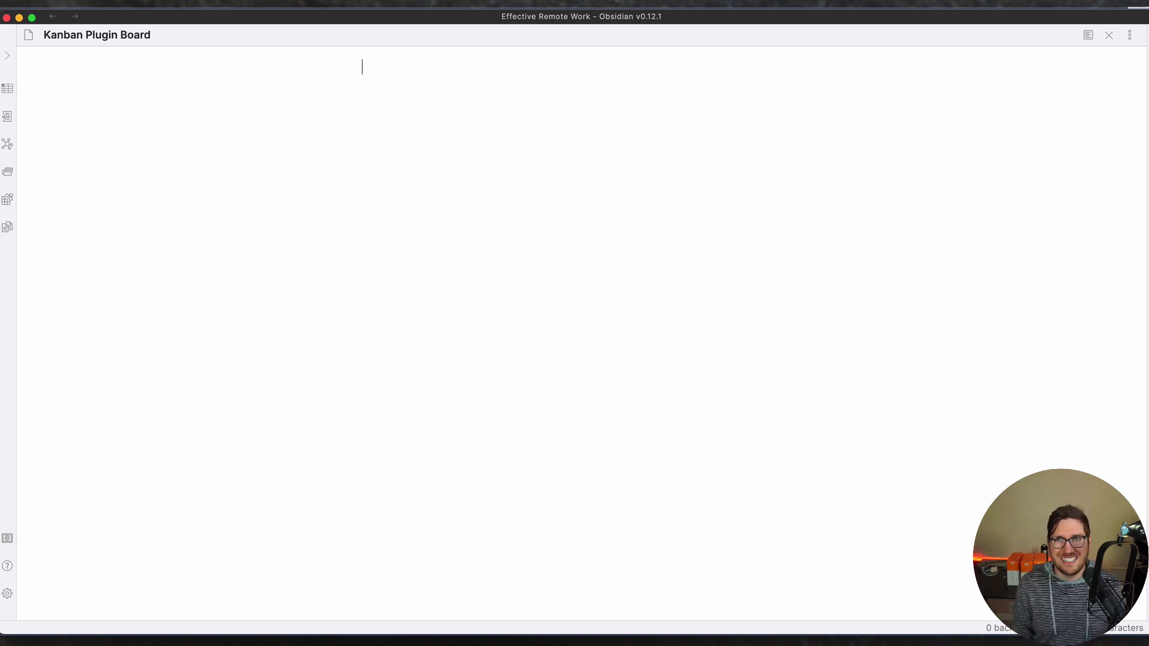
pyautogui.click(1129, 36)
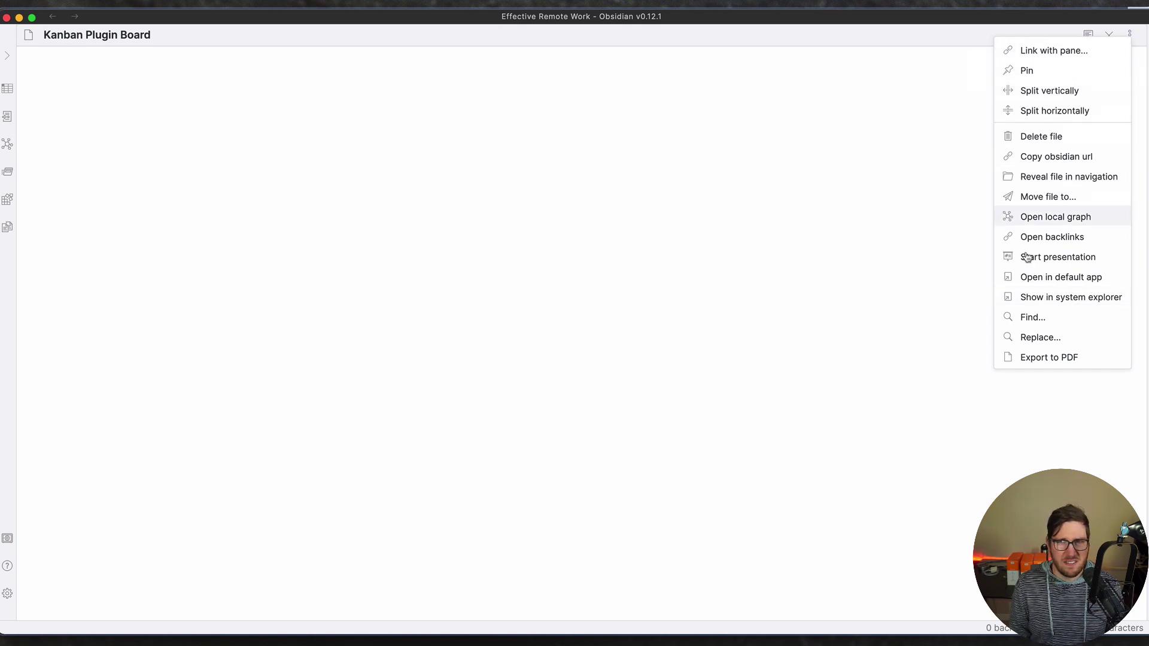
pyautogui.click(656, 181)
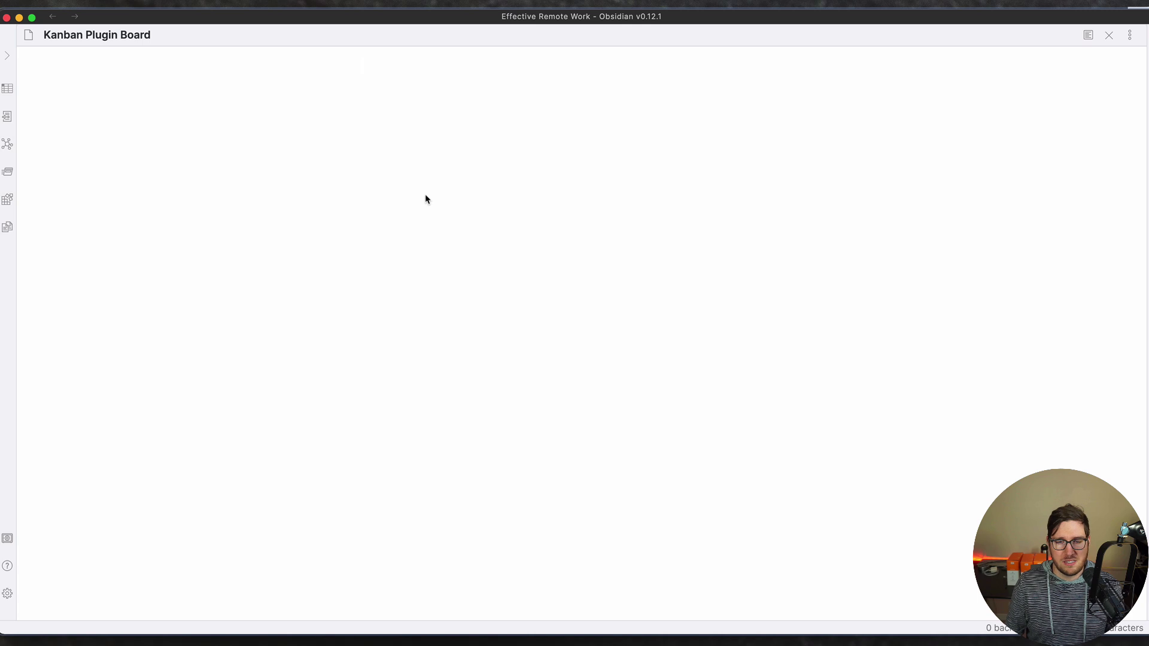
# Run the 'Kanban: Create new board' command to generate an Untitled Kanban board.
pyautogui.press('super+p')
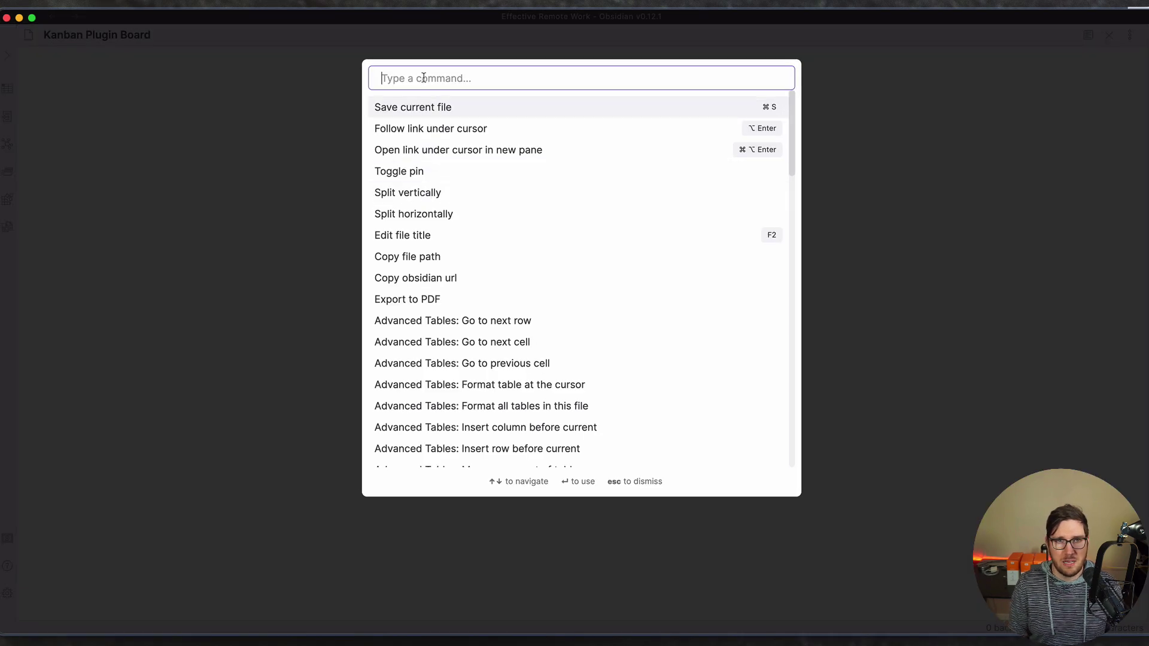
pyautogui.write('kanban')
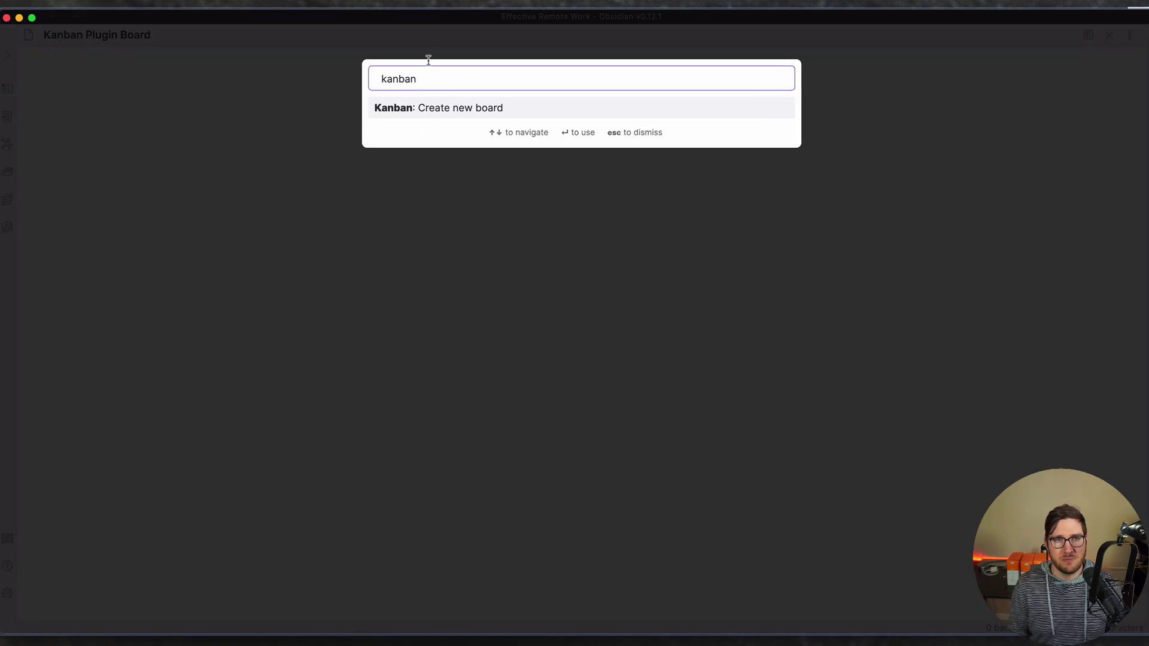
pyautogui.click(458, 111)
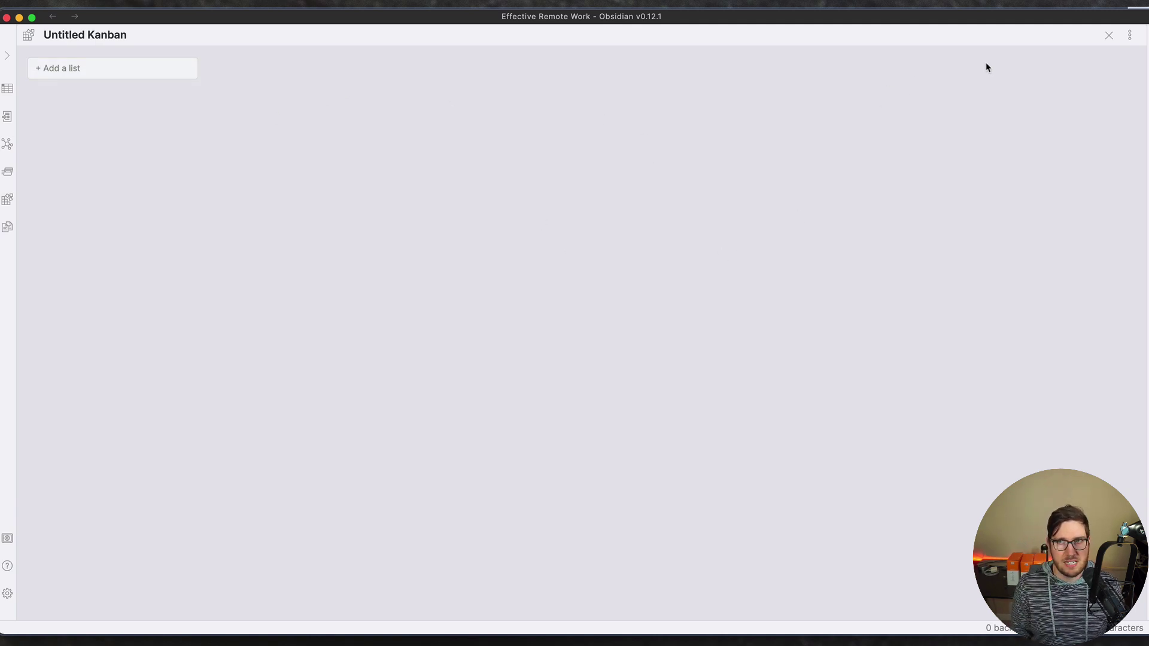
# Open the Untitled Kanban board as markdown to reveal its kanban-plugin: basic frontmatter.
pyautogui.click(1132, 36)
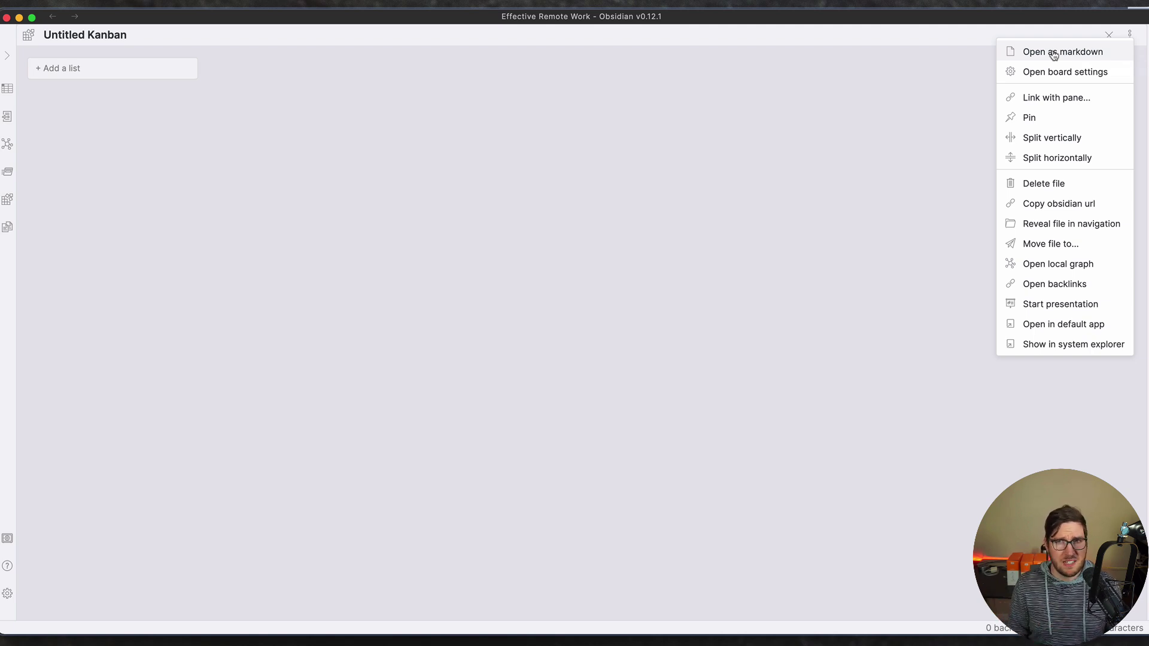
pyautogui.click(1022, 58)
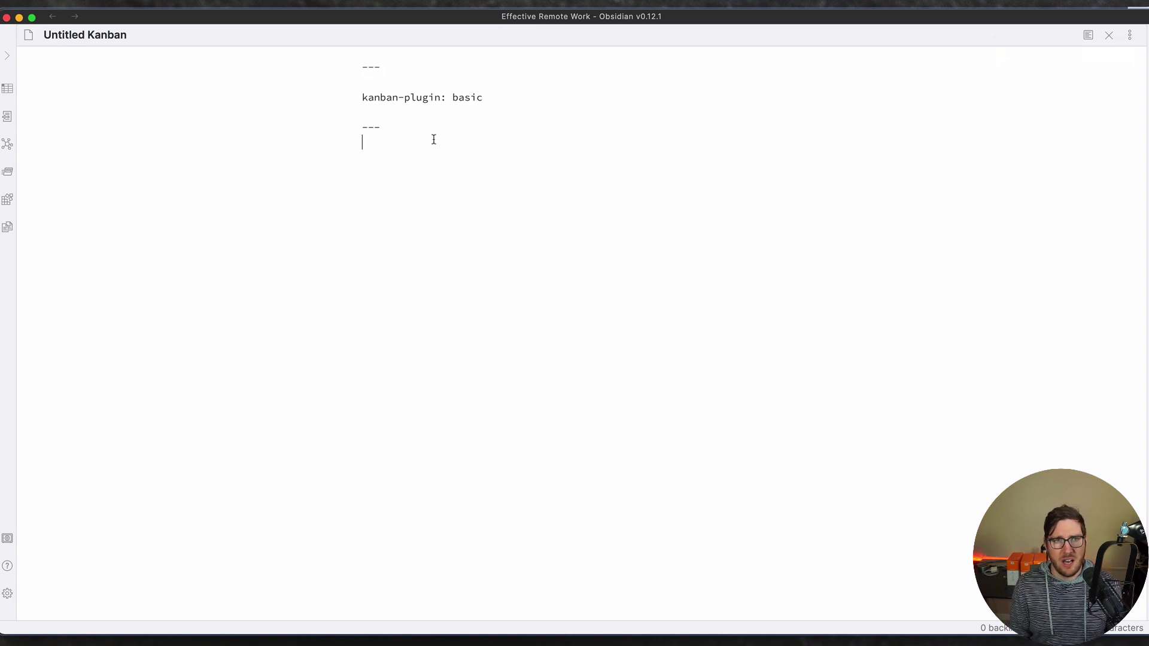
# Select the kanban-plugin: basic frontmatter block in the Untitled Kanban markdown.
pyautogui.click(404, 125)
pyautogui.moveTo(404, 125); pyautogui.dragTo(354, 72)
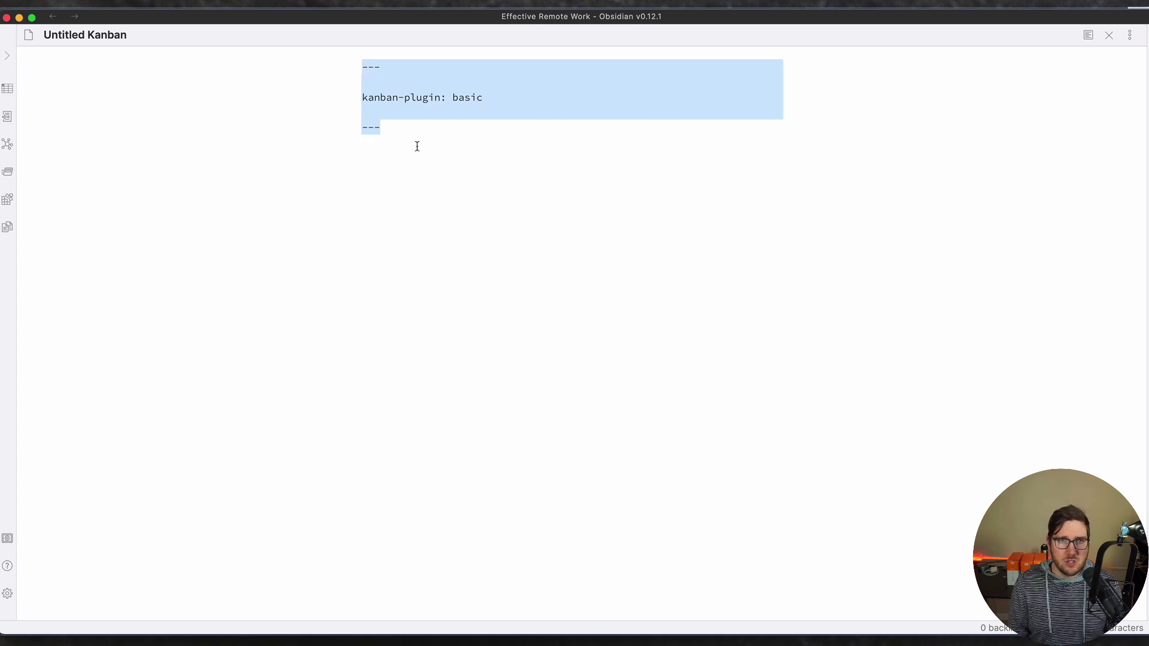
pyautogui.click(374, 87)
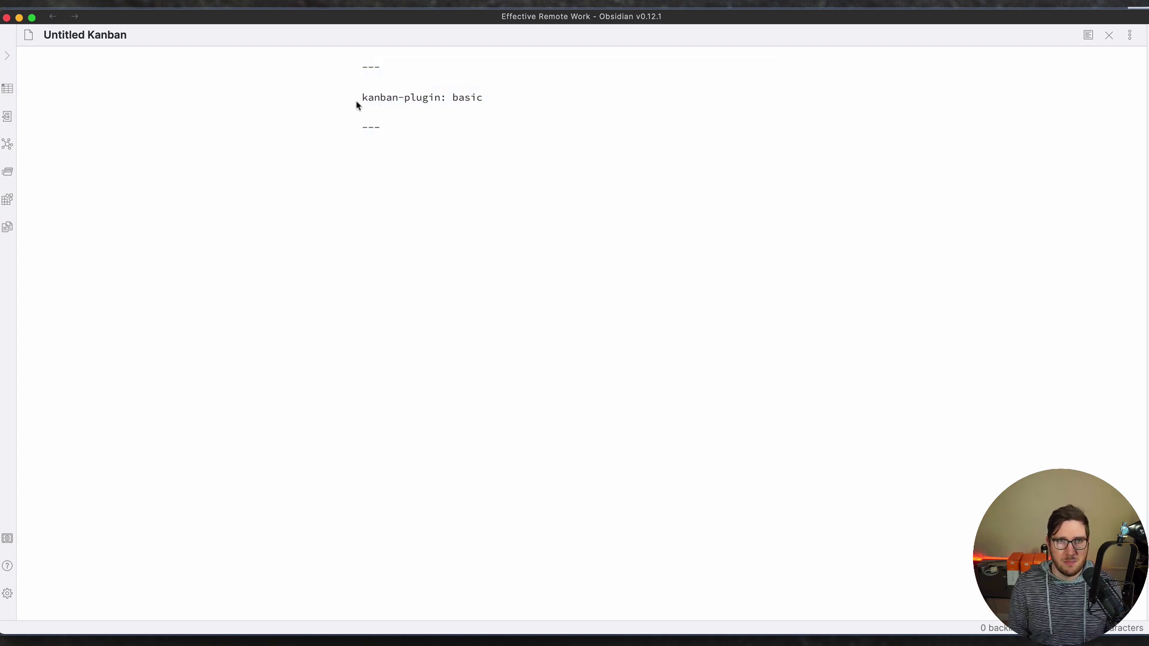
pyautogui.click(393, 120)
pyautogui.moveTo(393, 120); pyautogui.dragTo(354, 69)
pyautogui.press('super+c')
pyautogui.click(359, 144)
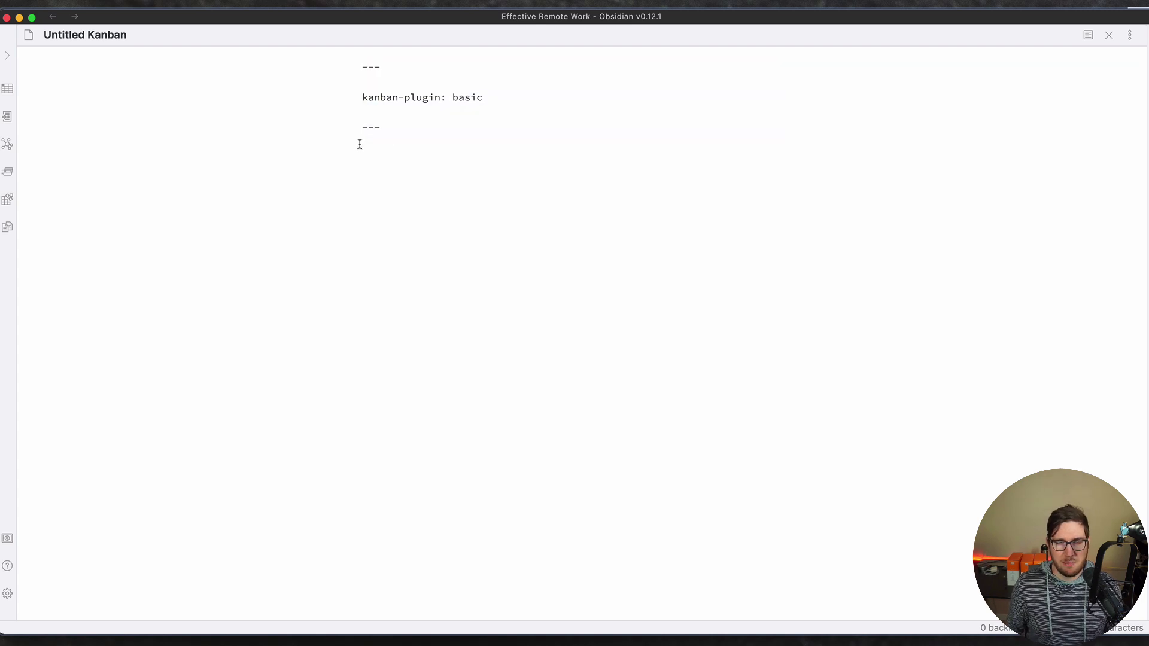
# Use the quick switcher to open the Kanban Board note.
pyautogui.press('super+o')
pyautogui.press('Down')
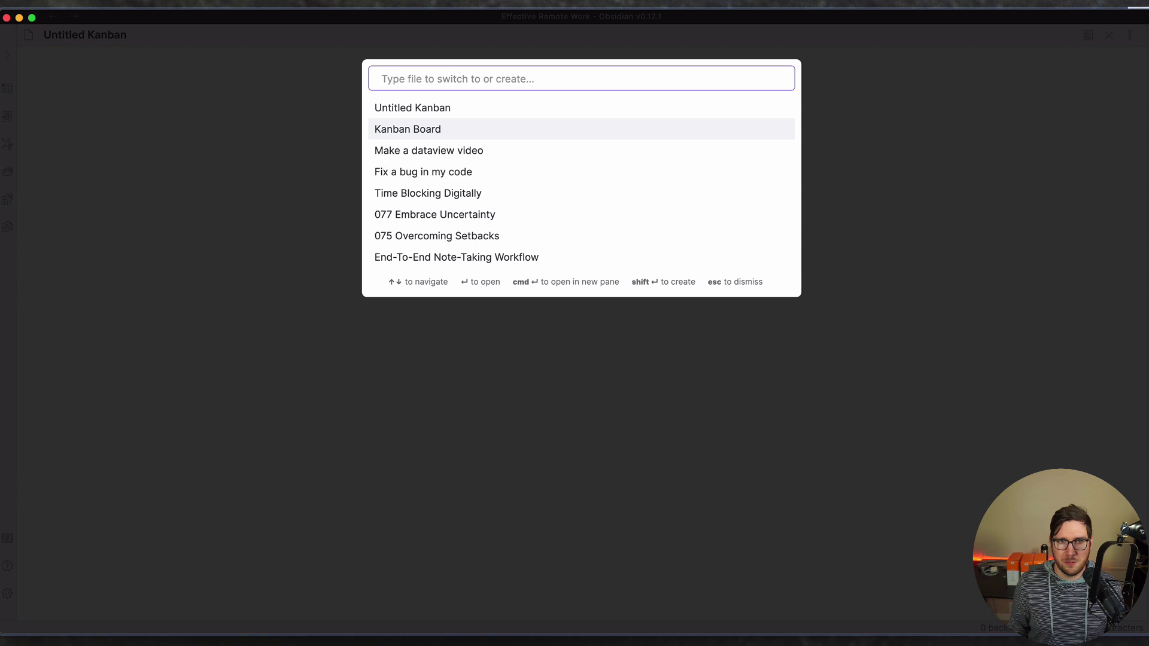
pyautogui.press('Up')
pyautogui.press('Down')
pyautogui.press('Down')
pyautogui.press('Down')
pyautogui.press('Up')
pyautogui.press('Up')
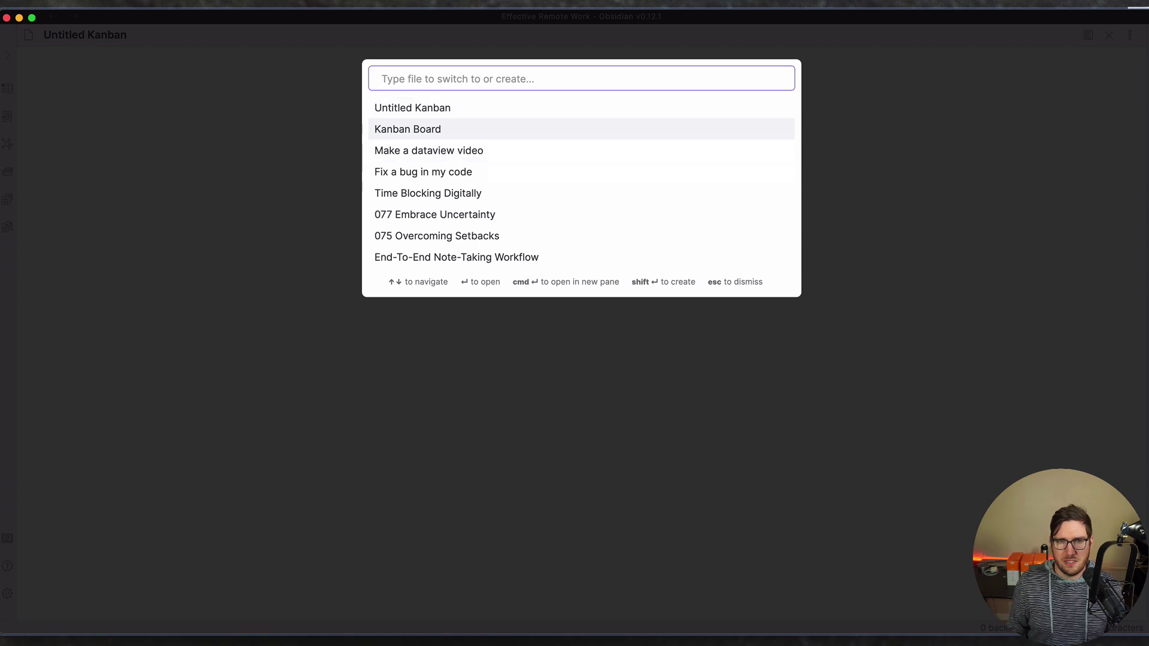
pyautogui.press('Return')
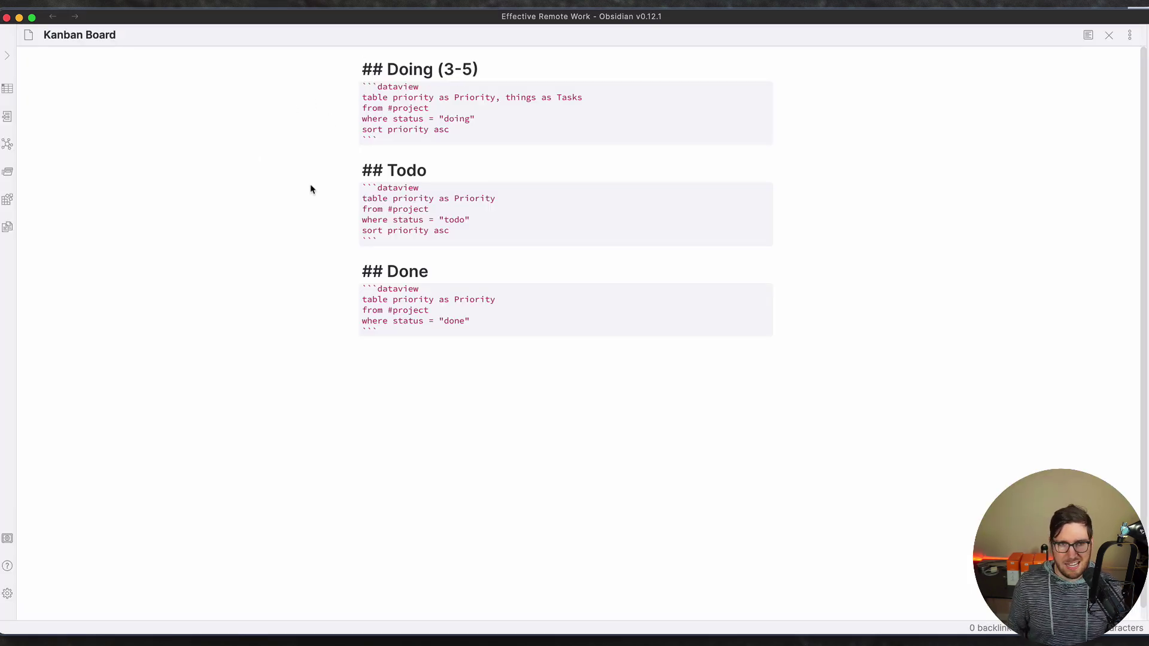
# Open the Kanban Plugin Board note and paste the kanban-plugin: basic frontmatter into it.
pyautogui.press('super+n')
pyautogui.write('Kanban ')
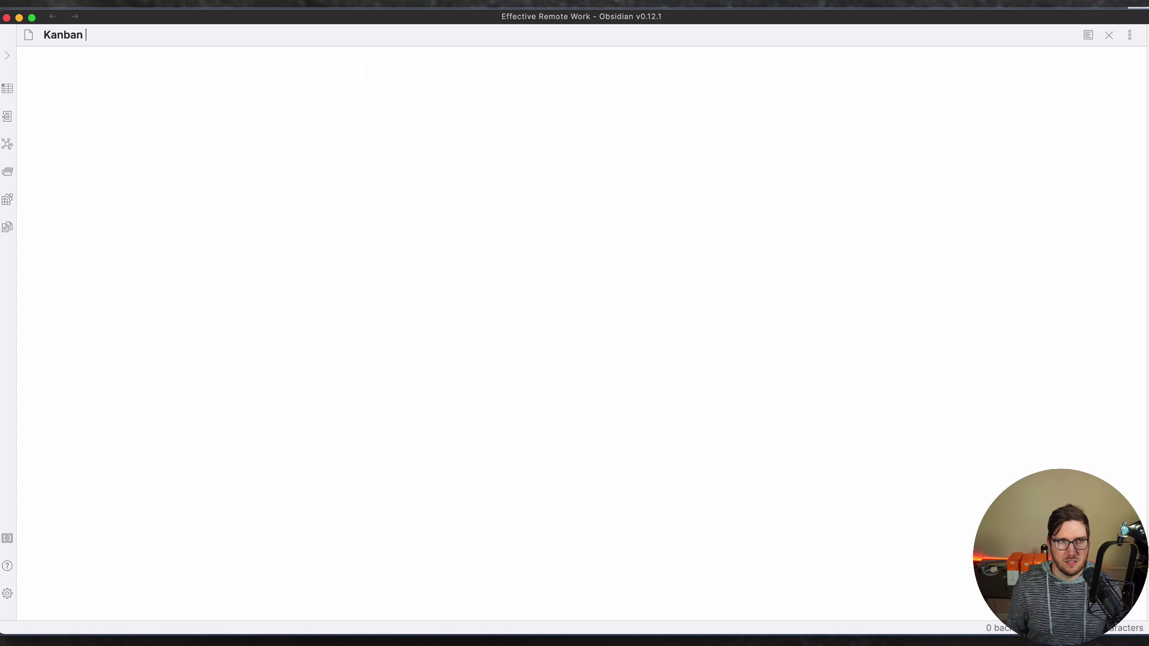
pyautogui.write('Plugin Board')
pyautogui.press('Return')
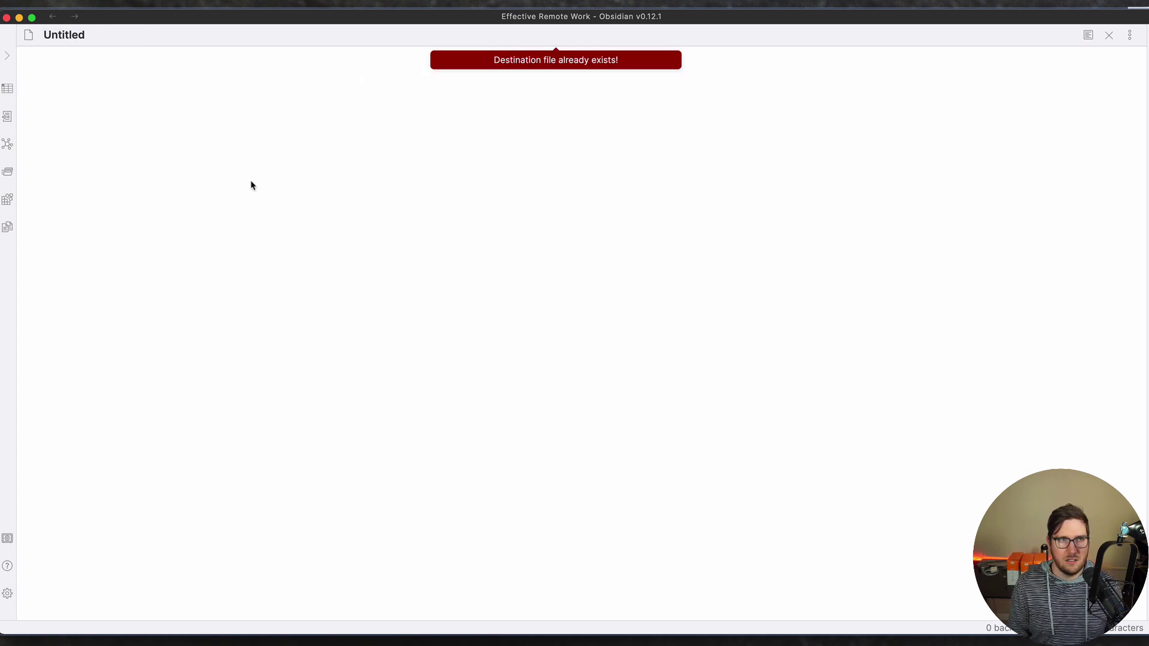
pyautogui.click(7, 55)
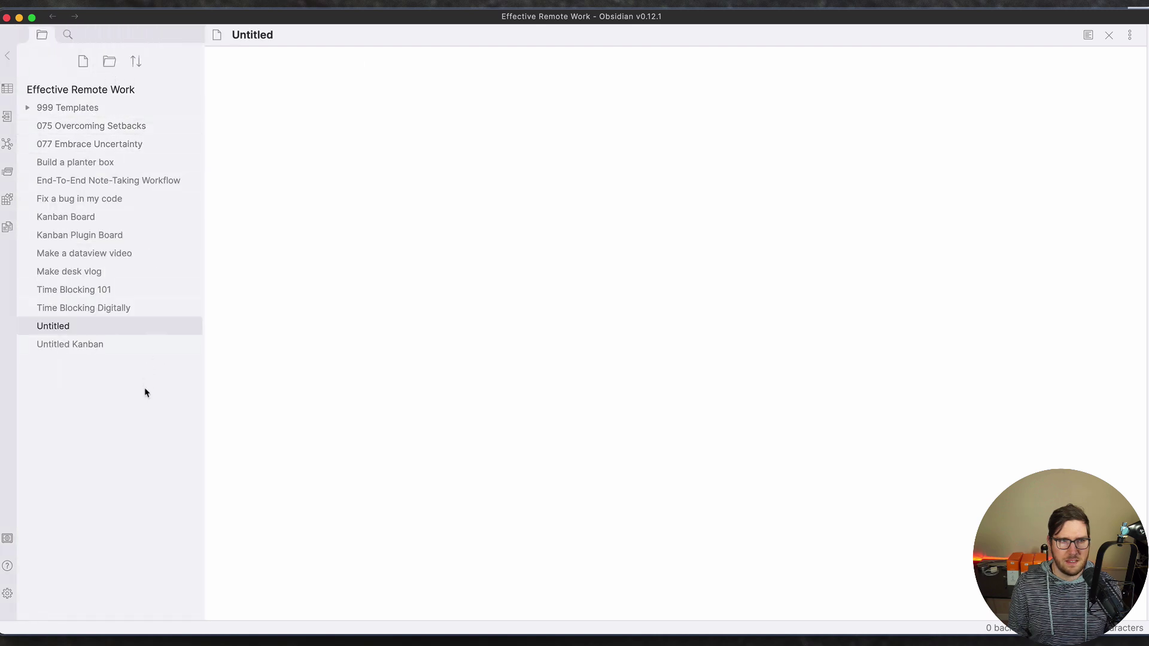
pyautogui.click(141, 238)
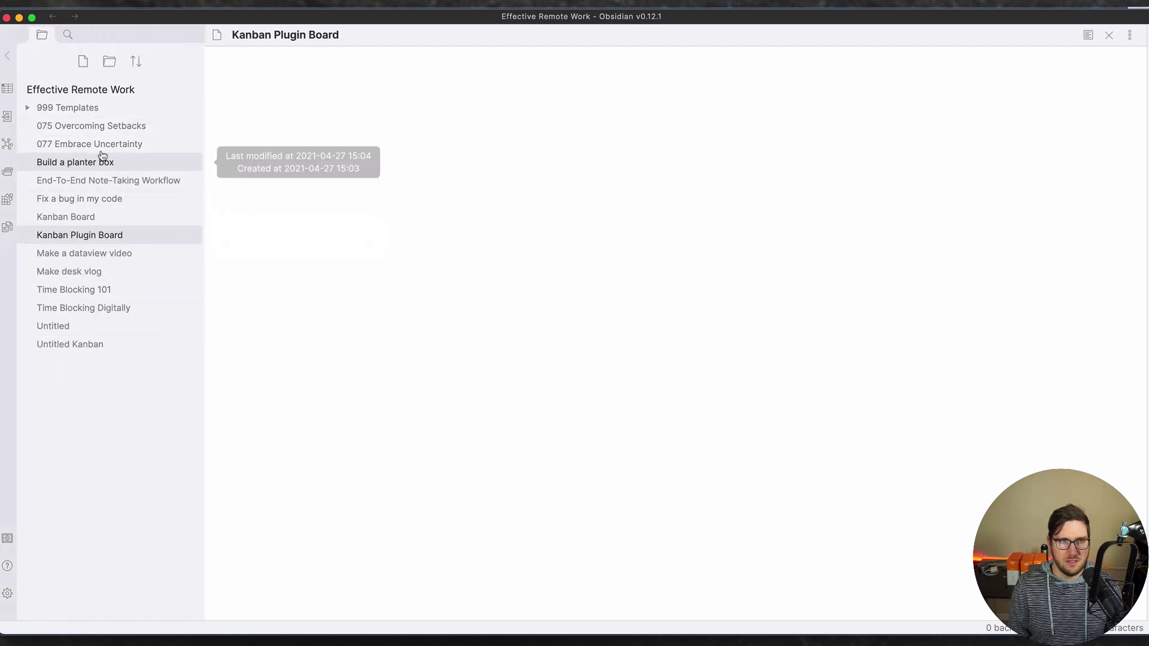
pyautogui.click(7, 56)
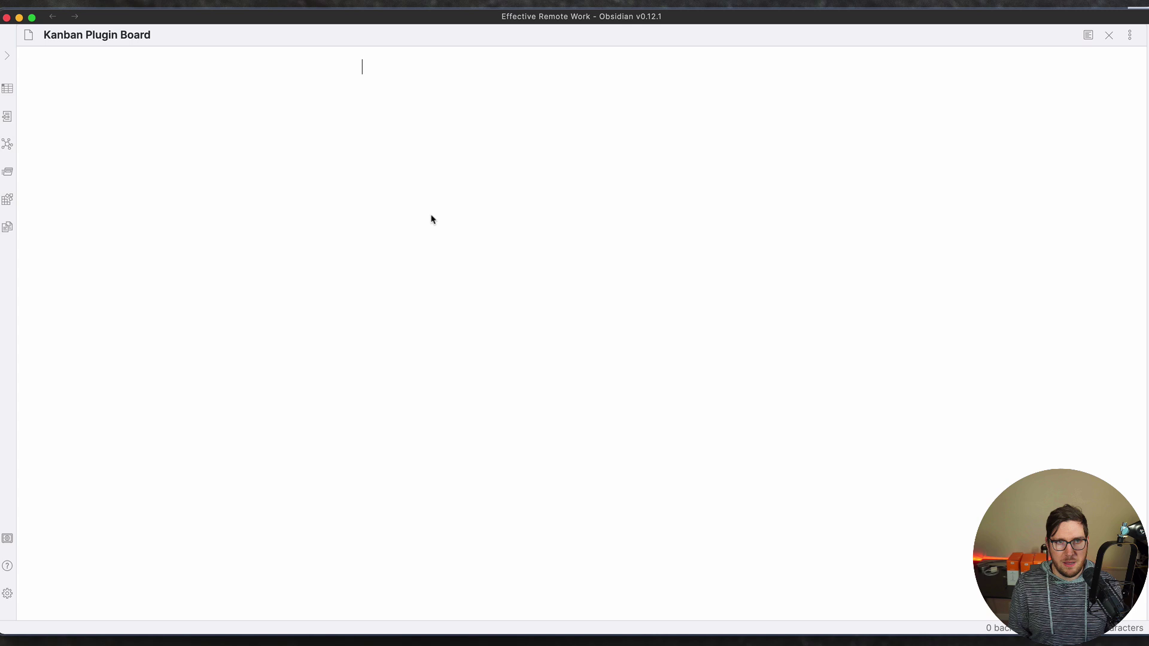
pyautogui.press('super+v')
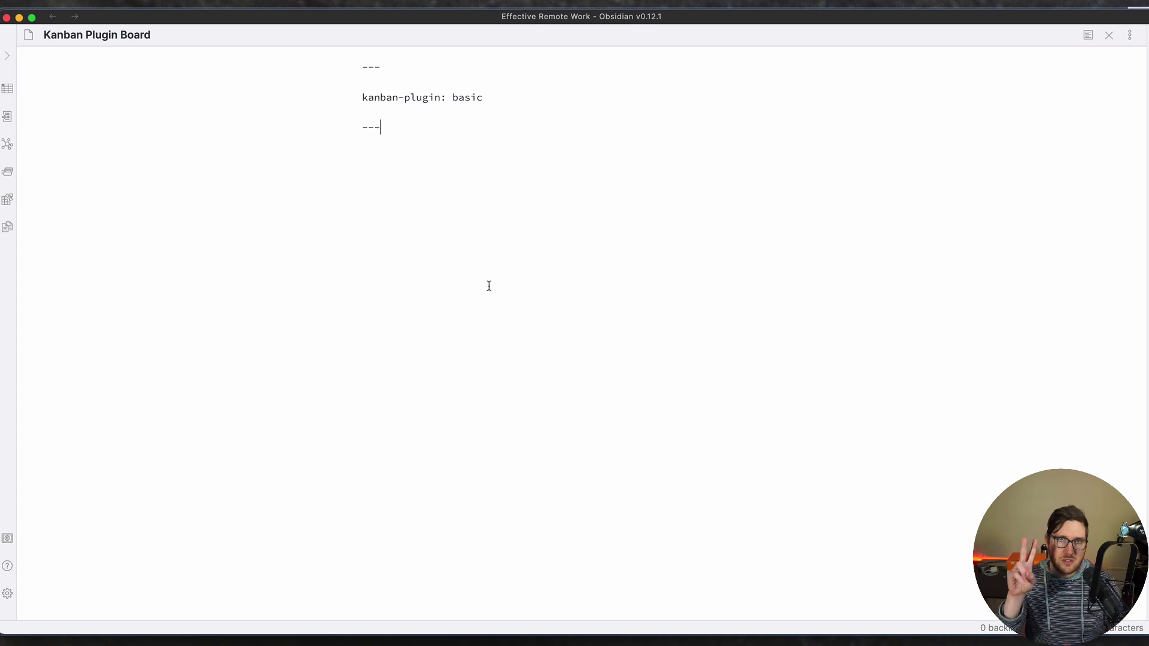
# Switch the Kanban Plugin Board note from markdown to kanban board view.
pyautogui.press('super+p')
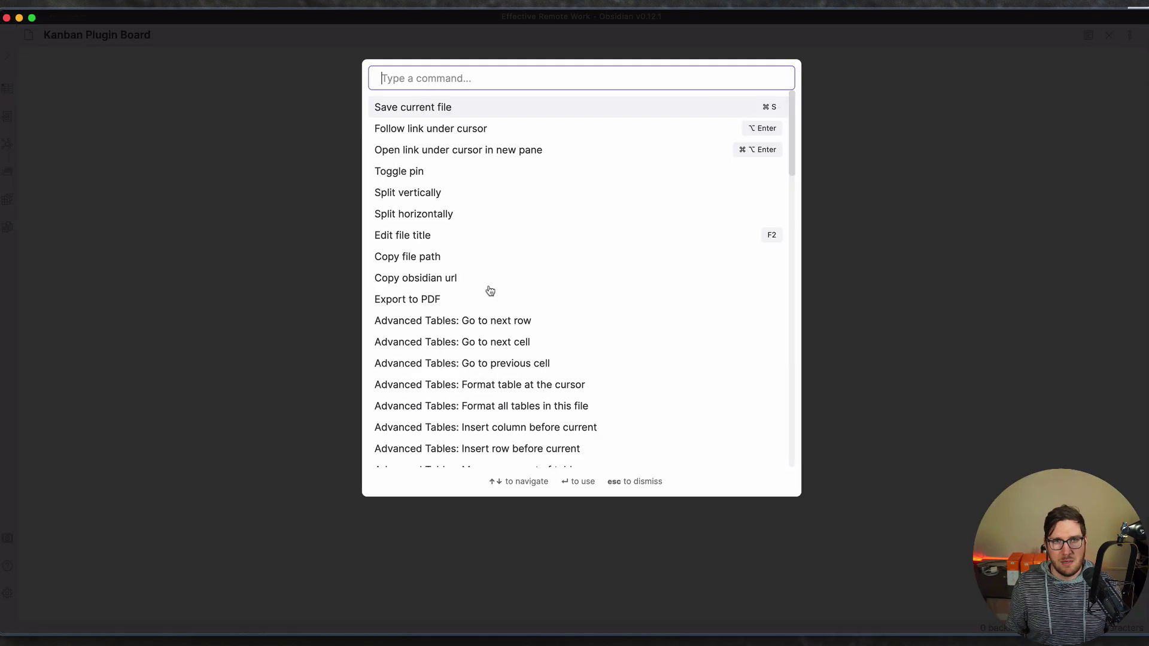
pyautogui.write('kan')
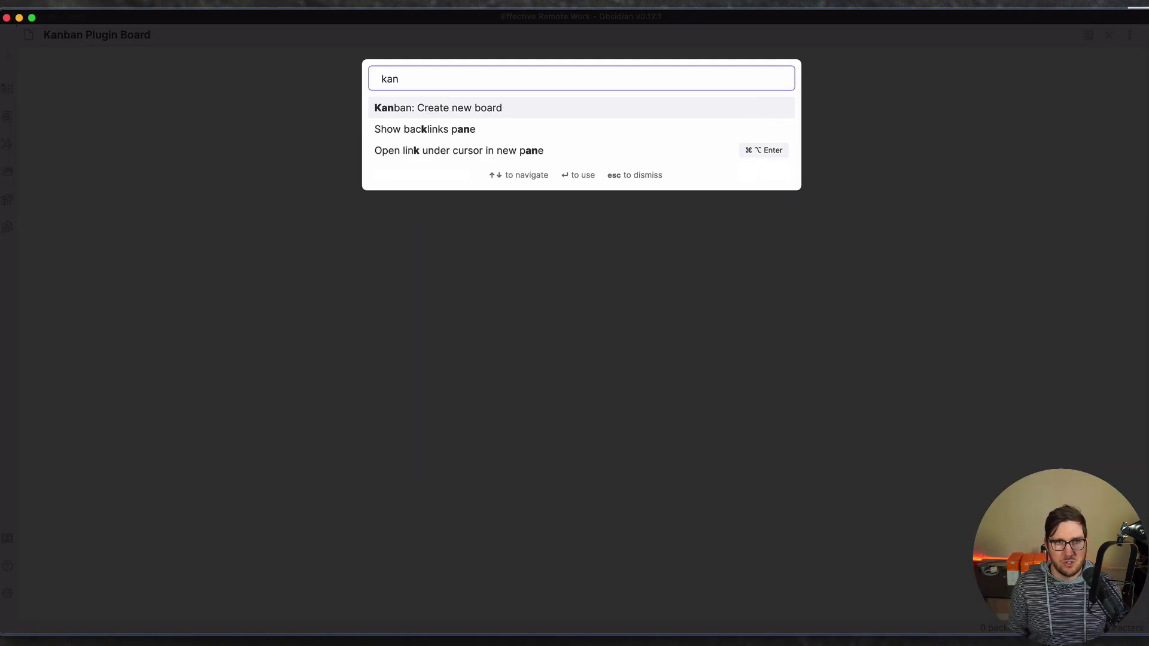
pyautogui.press('Escape')
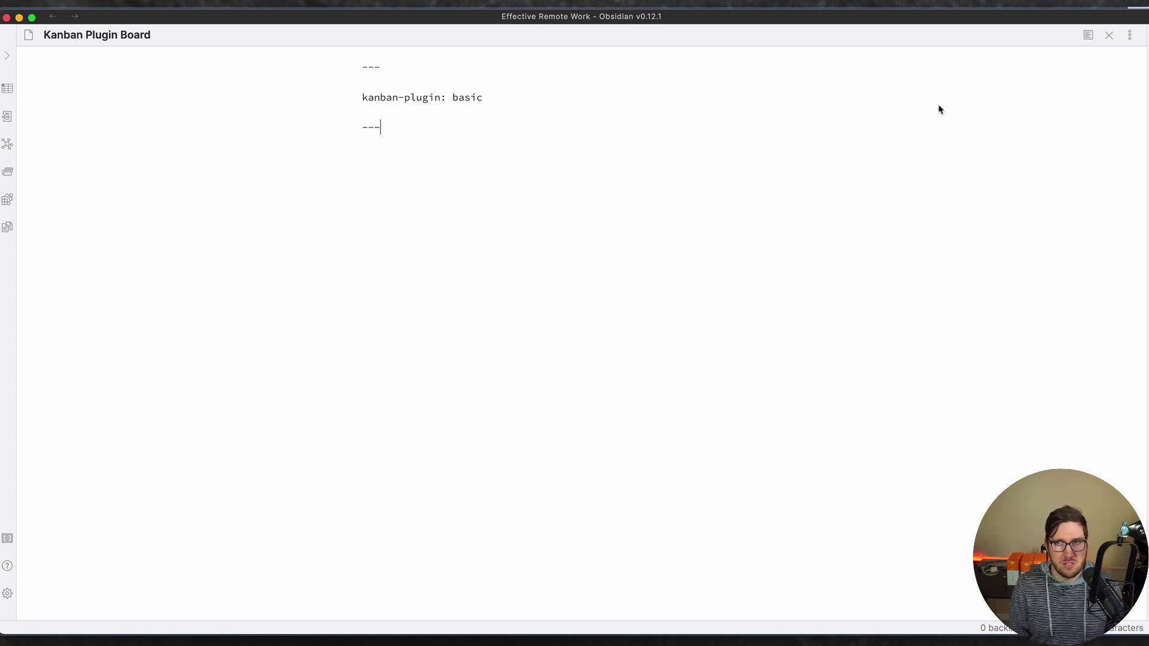
pyautogui.click(1130, 37)
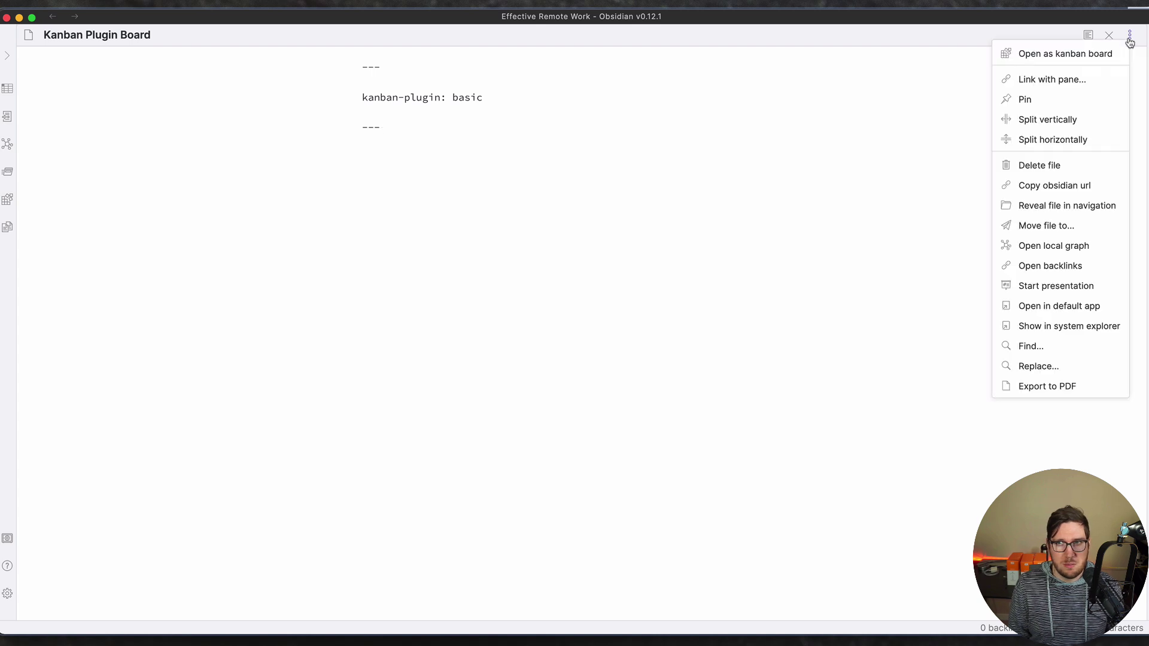
pyautogui.click(1051, 55)
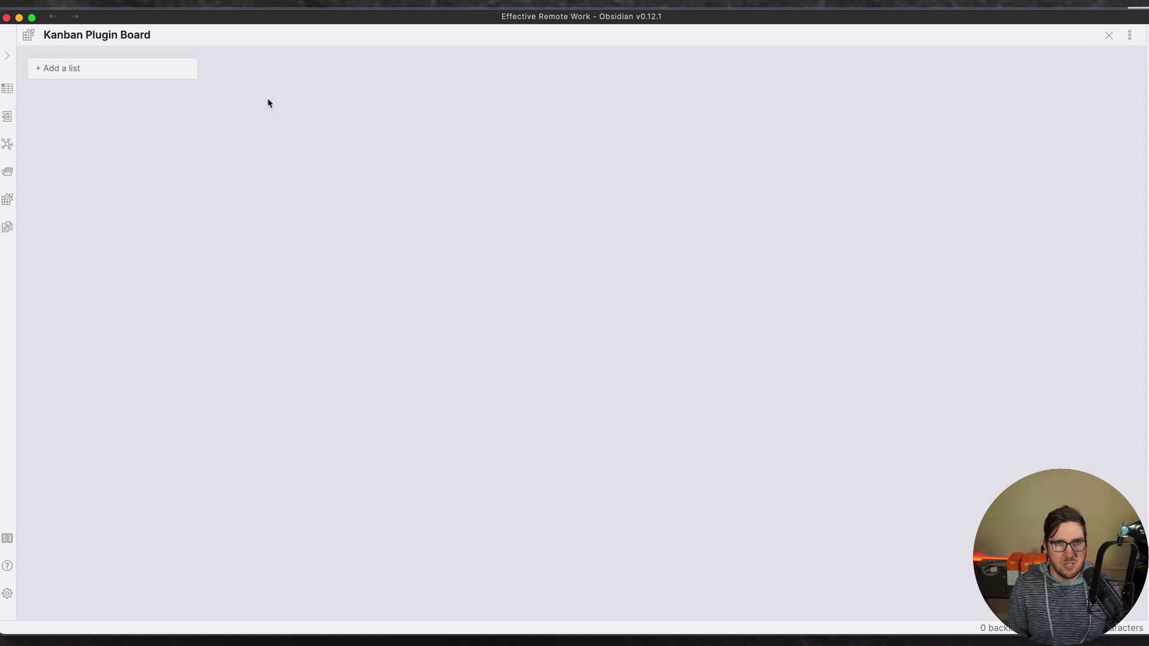
# Add three lists to the board, named Todo, Doing and Done.
pyautogui.click(105, 73)
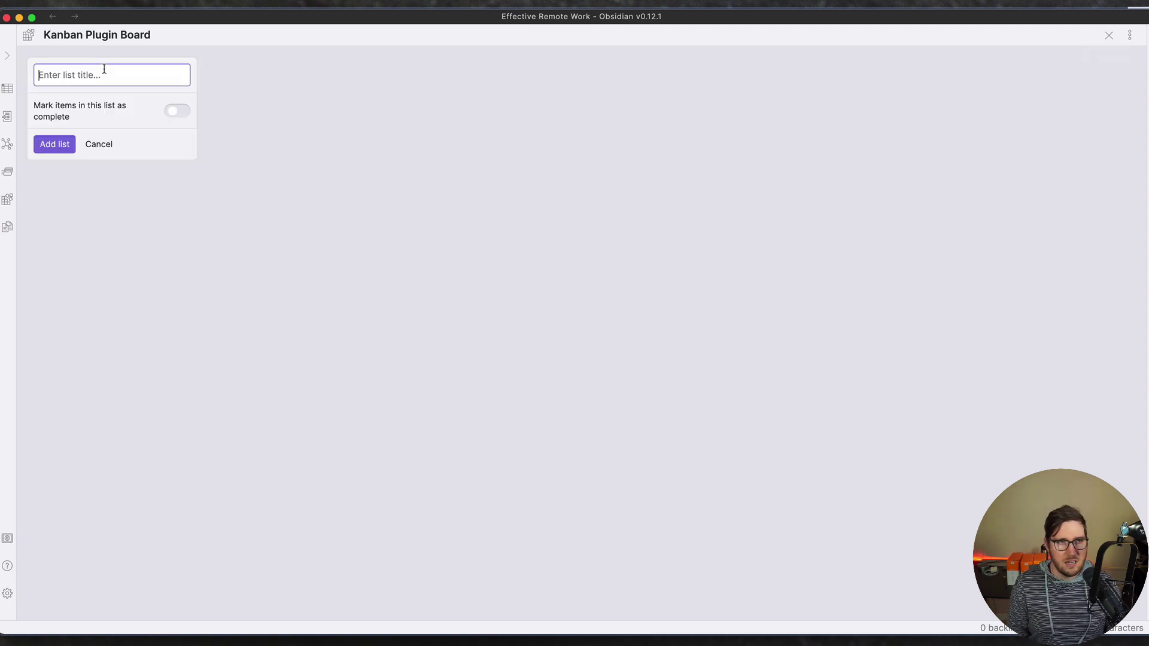
pyautogui.write('Todo')
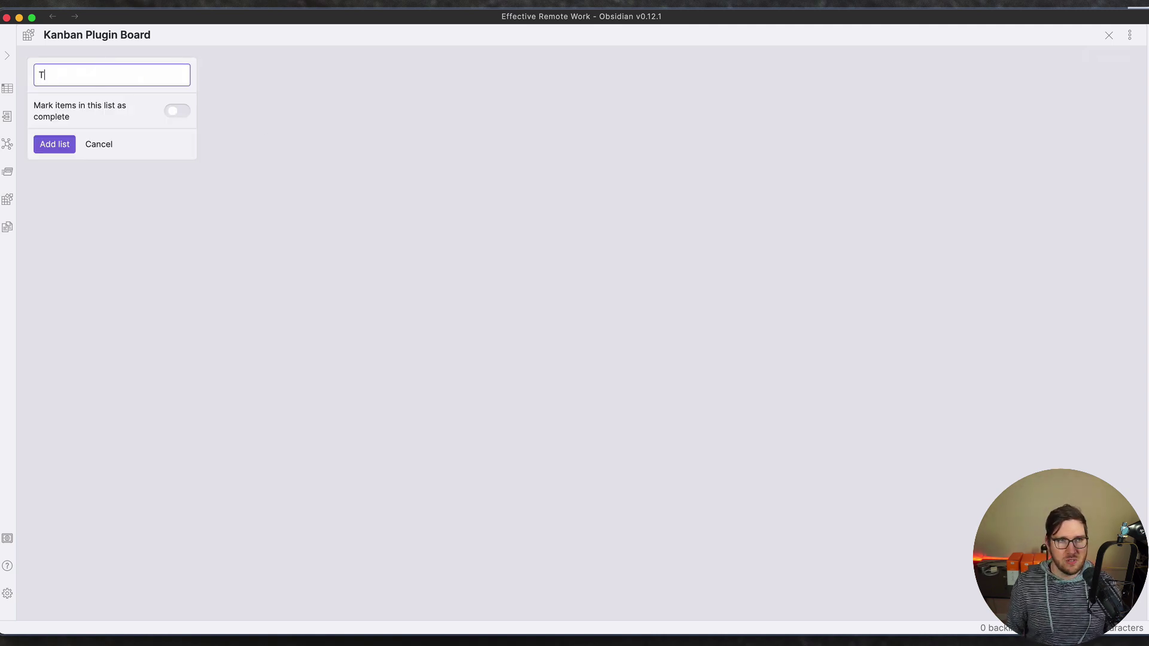
pyautogui.click(55, 144)
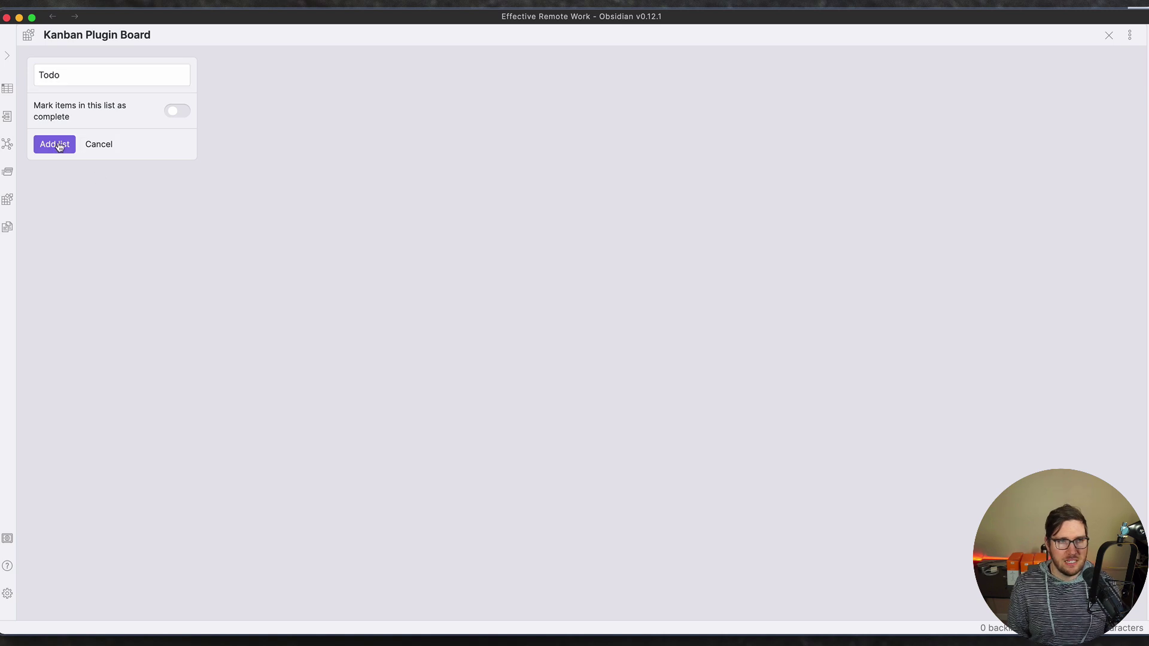
pyautogui.click(240, 67)
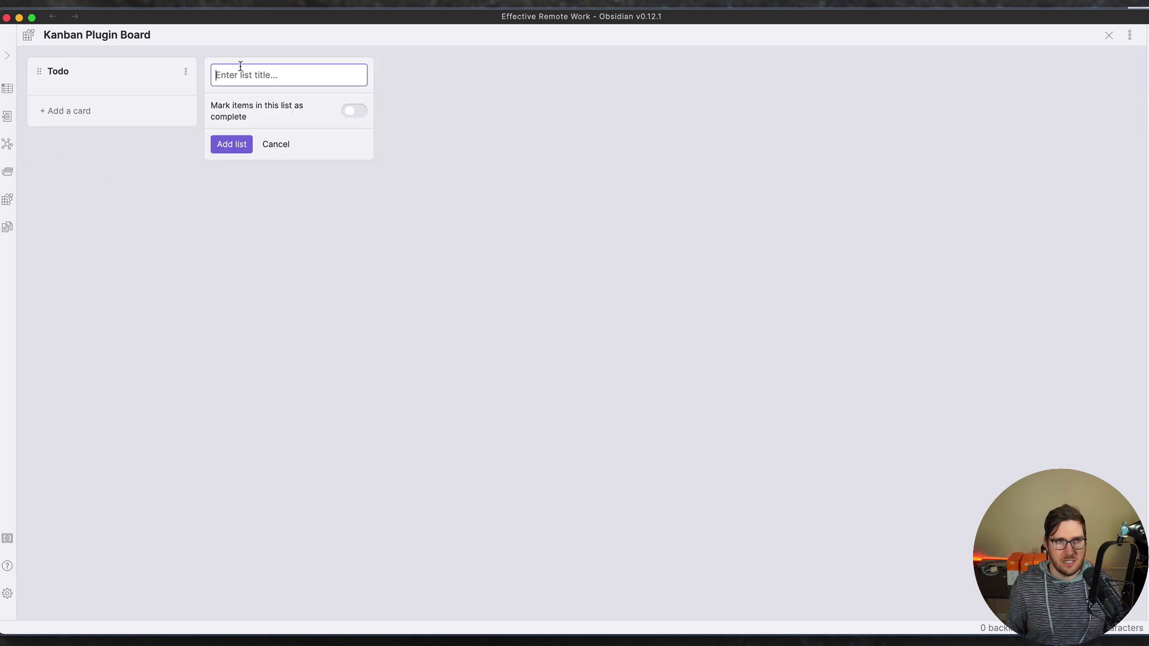
pyautogui.write('Doing')
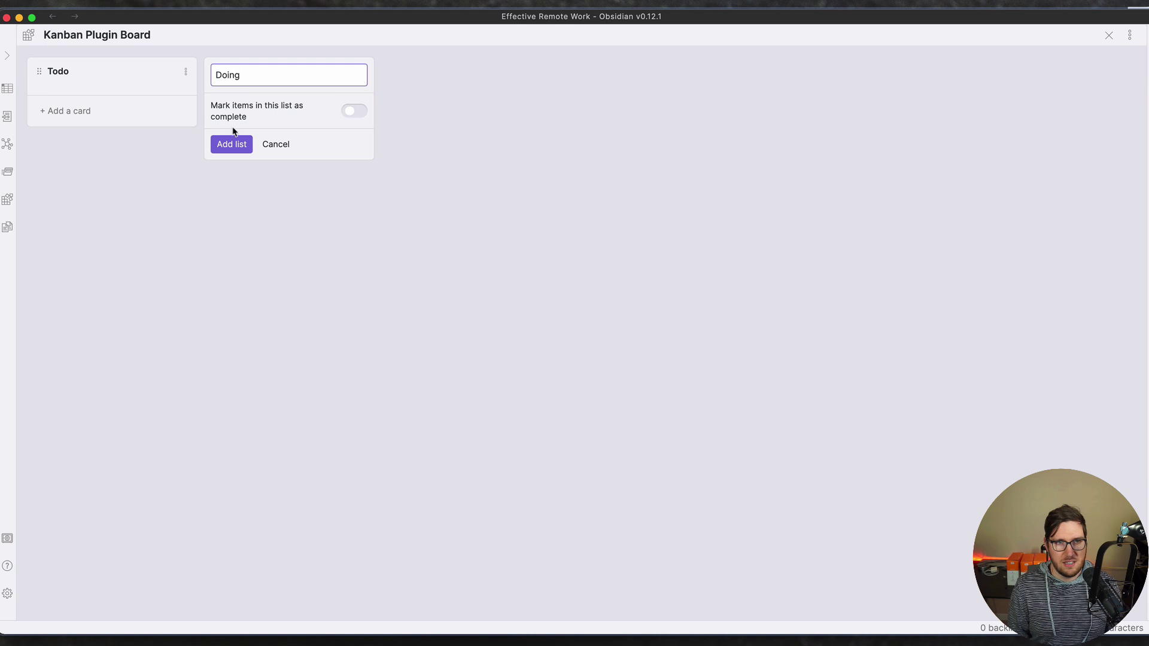
pyautogui.click(231, 144)
pyautogui.click(470, 69)
pyautogui.write('D')
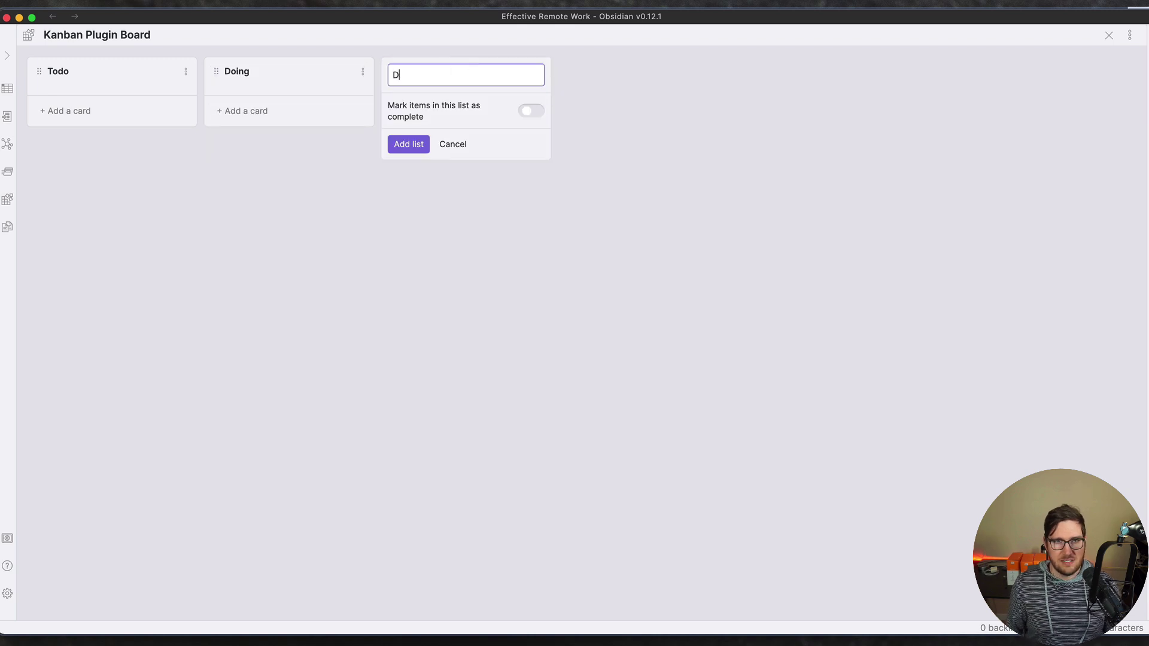
pyautogui.write('one')
pyautogui.click(423, 150)
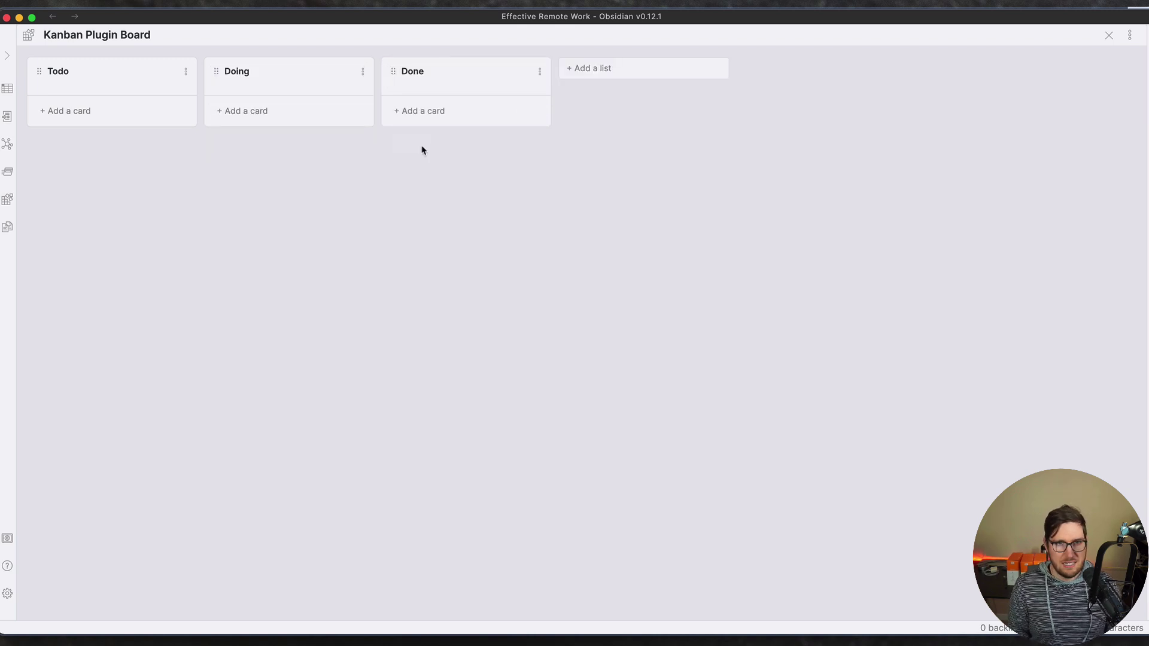
# Add two Todo cards: 'Make a kanban plugin video' and 'Record a podcast on pkm'.
pyautogui.click(163, 116)
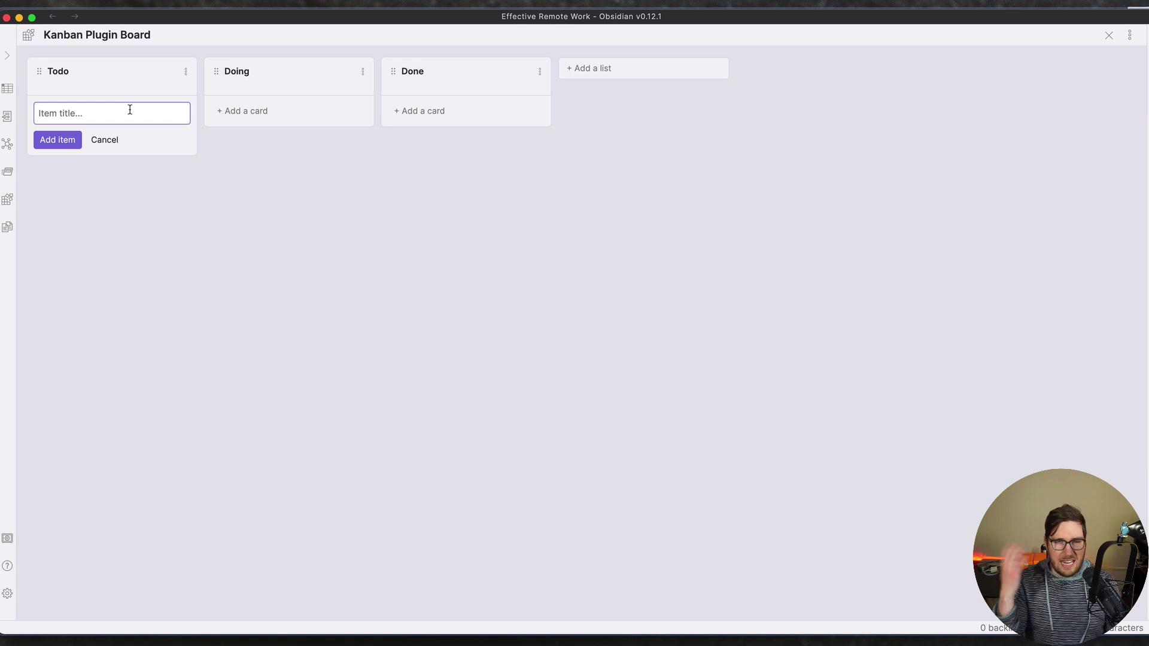
pyautogui.write('Make a')
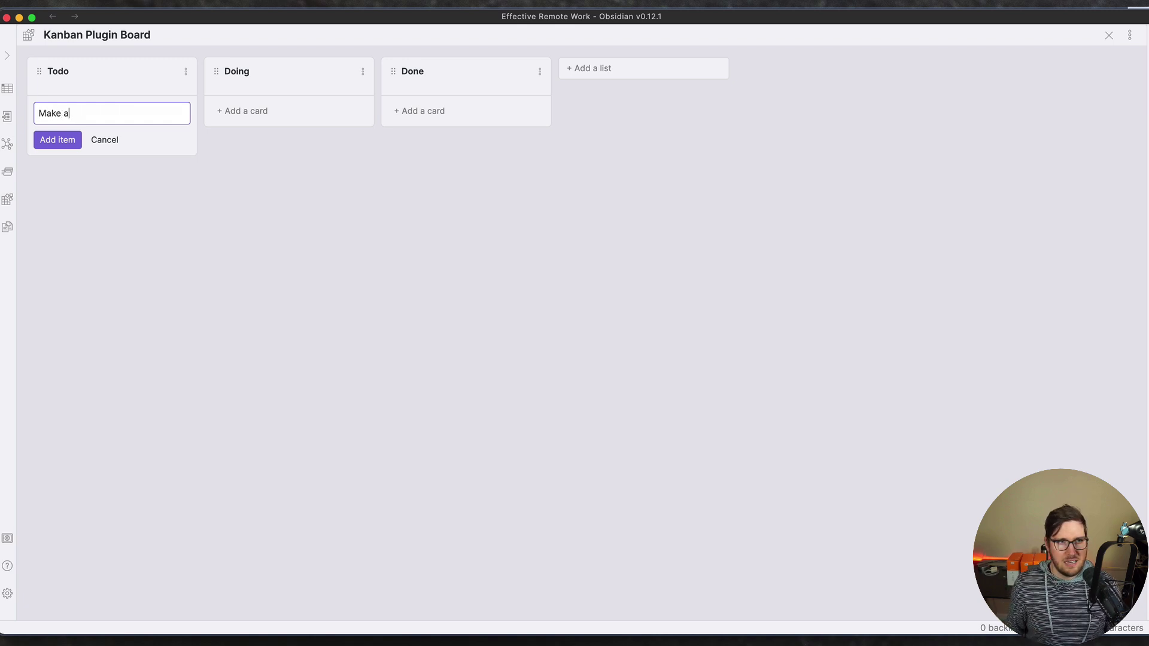
pyautogui.write(' kanban plugin video')
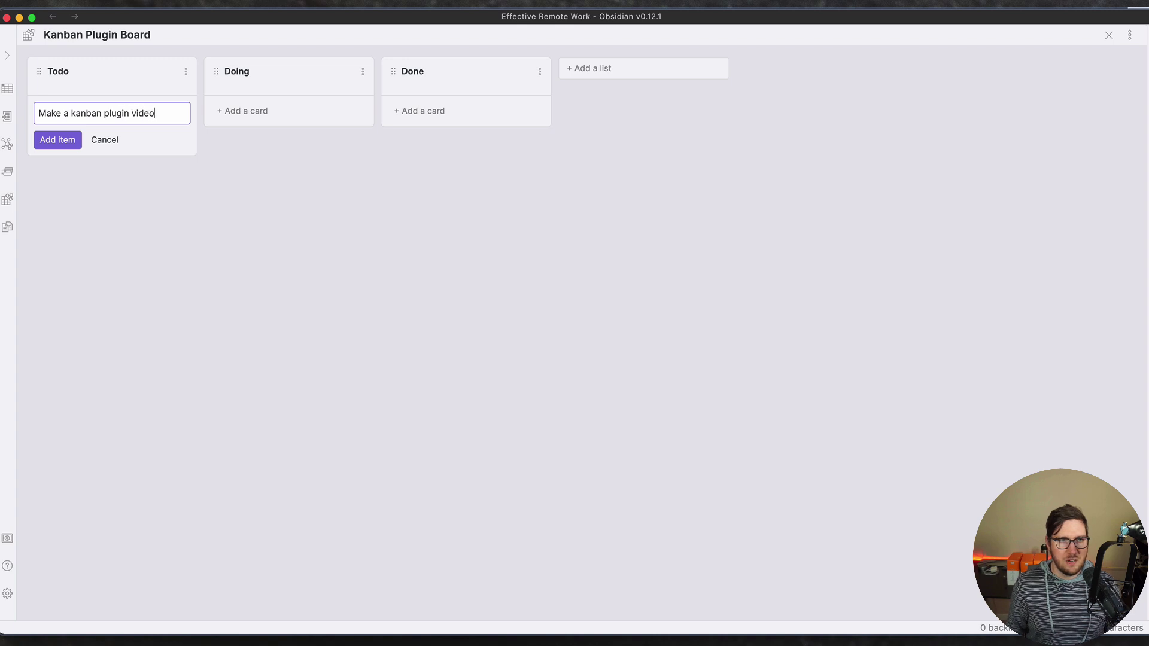
pyautogui.press('Return')
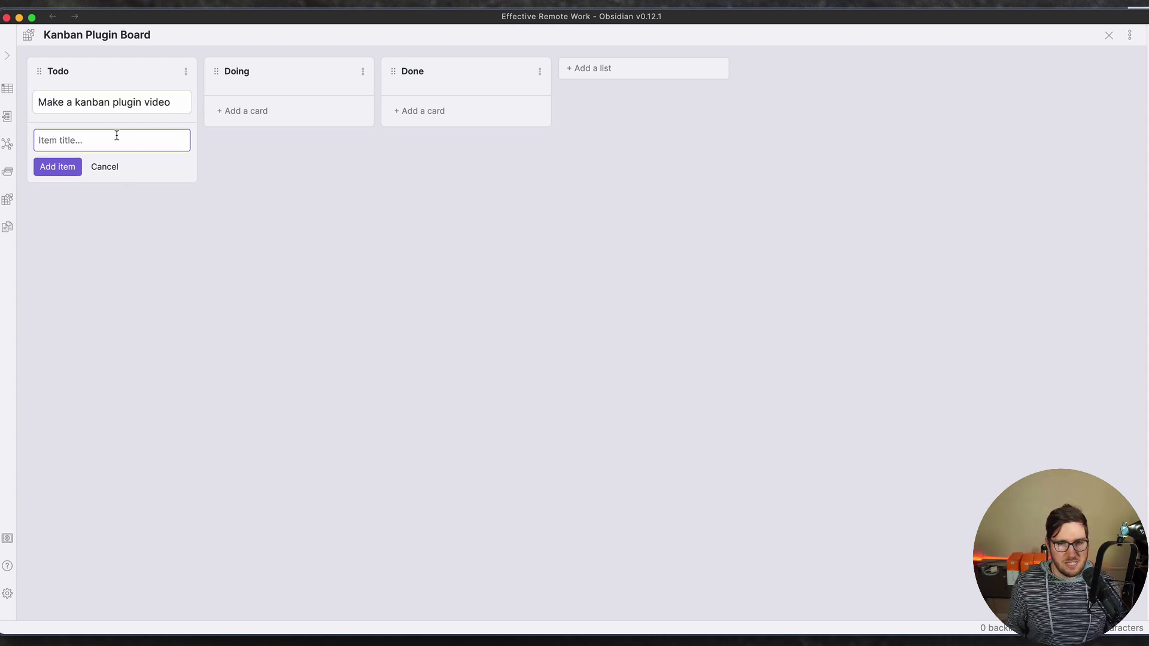
pyautogui.write('Make a pdoc')
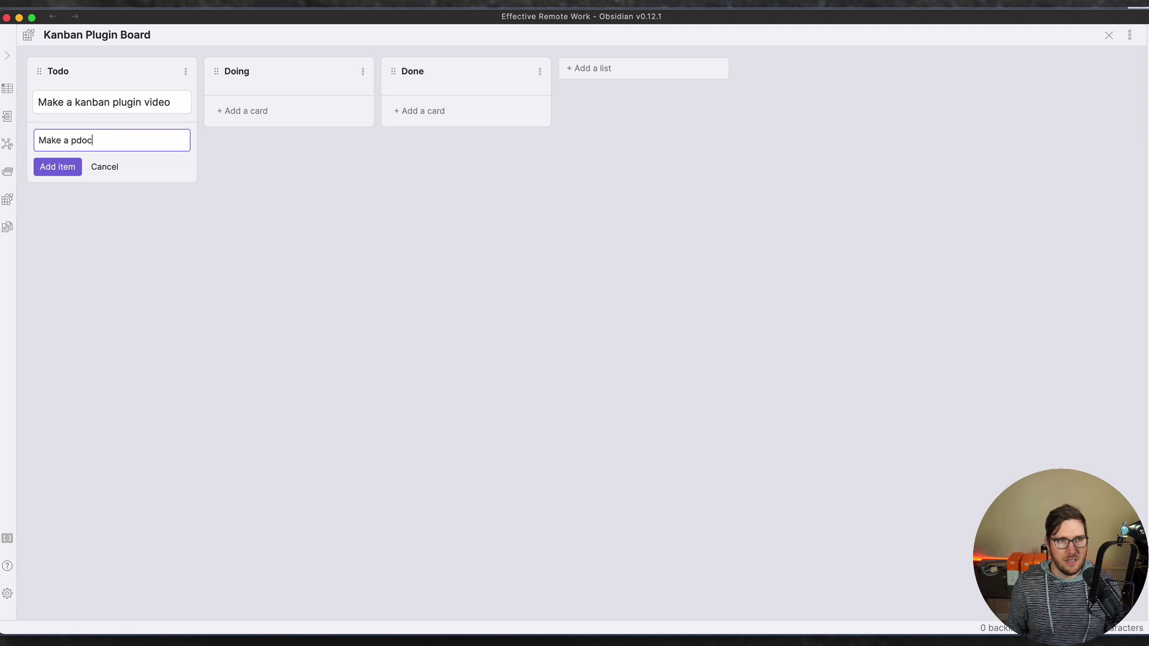
pyautogui.press('BackSpace')
pyautogui.press('super+a')
pyautogui.write('Re')
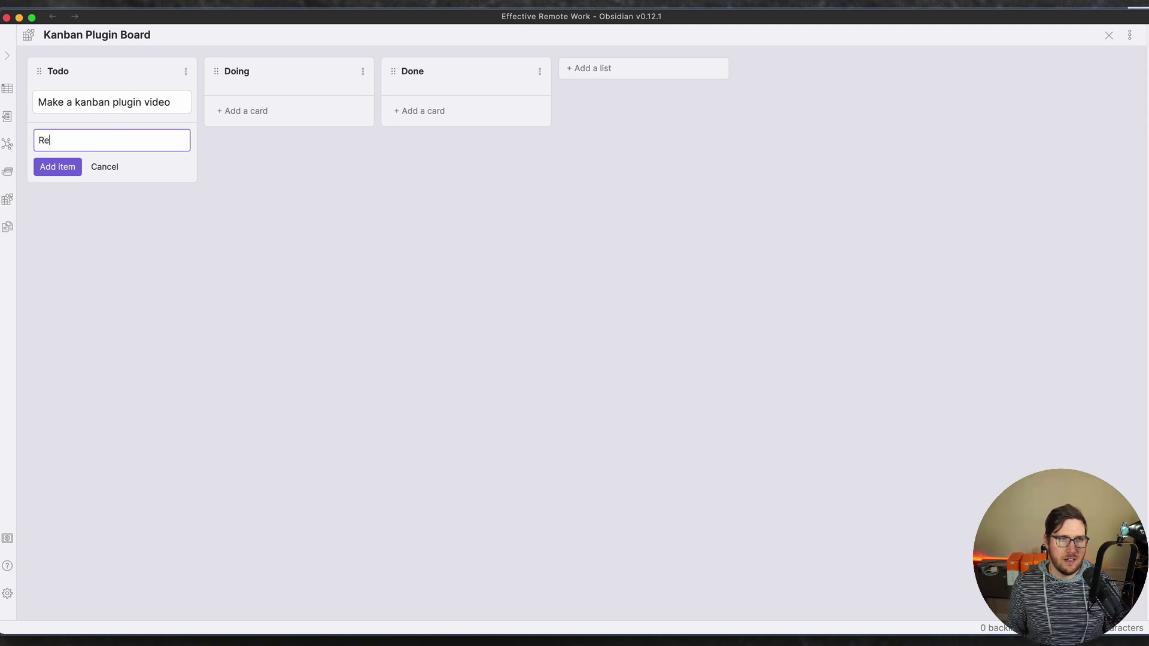
pyautogui.write('cord a podcast on')
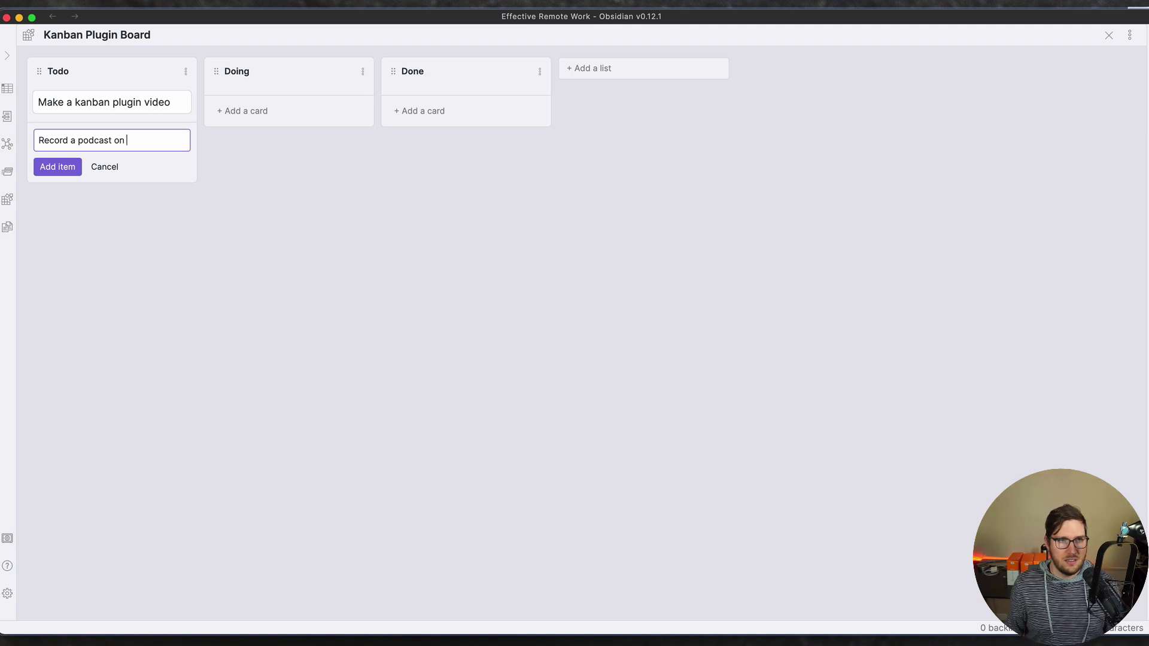
pyautogui.write(' pkm')
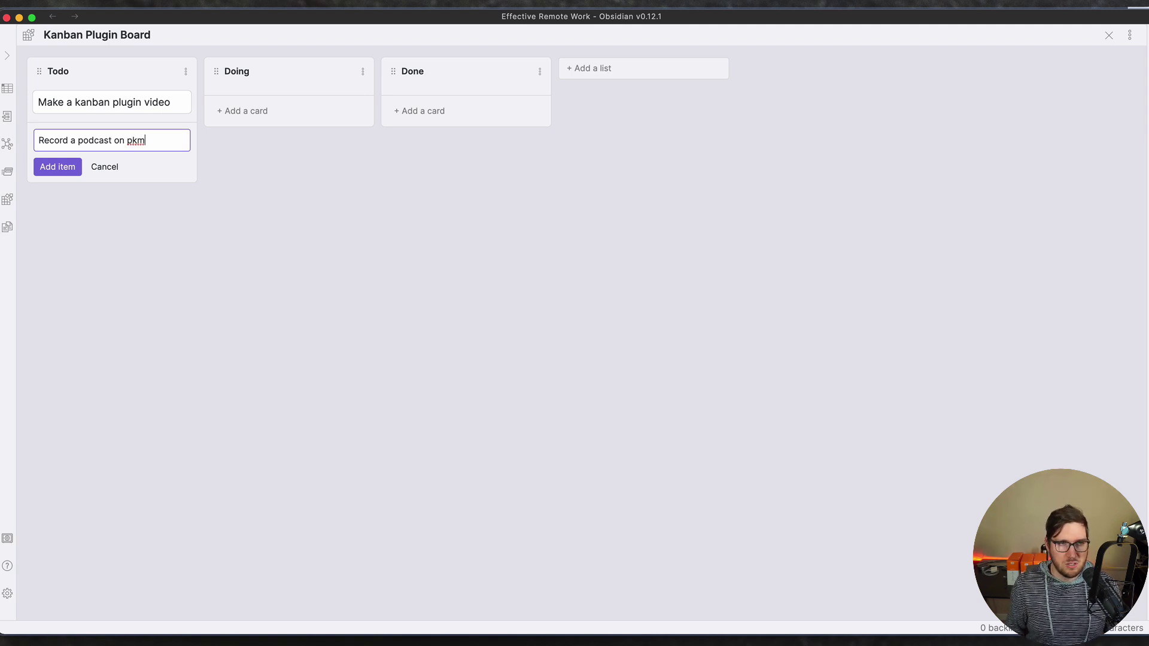
pyautogui.click(59, 169)
pyautogui.click(244, 250)
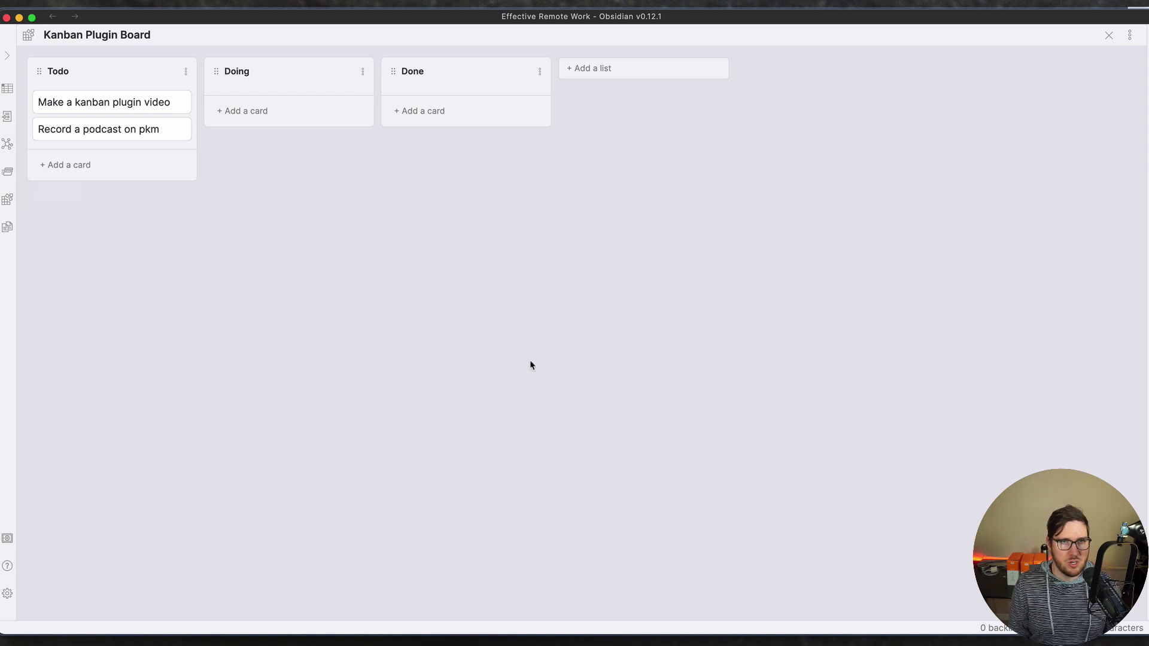
# Open the Kanban Plugin Board as markdown and highlight its kanban front-matter block.
pyautogui.click(1130, 34)
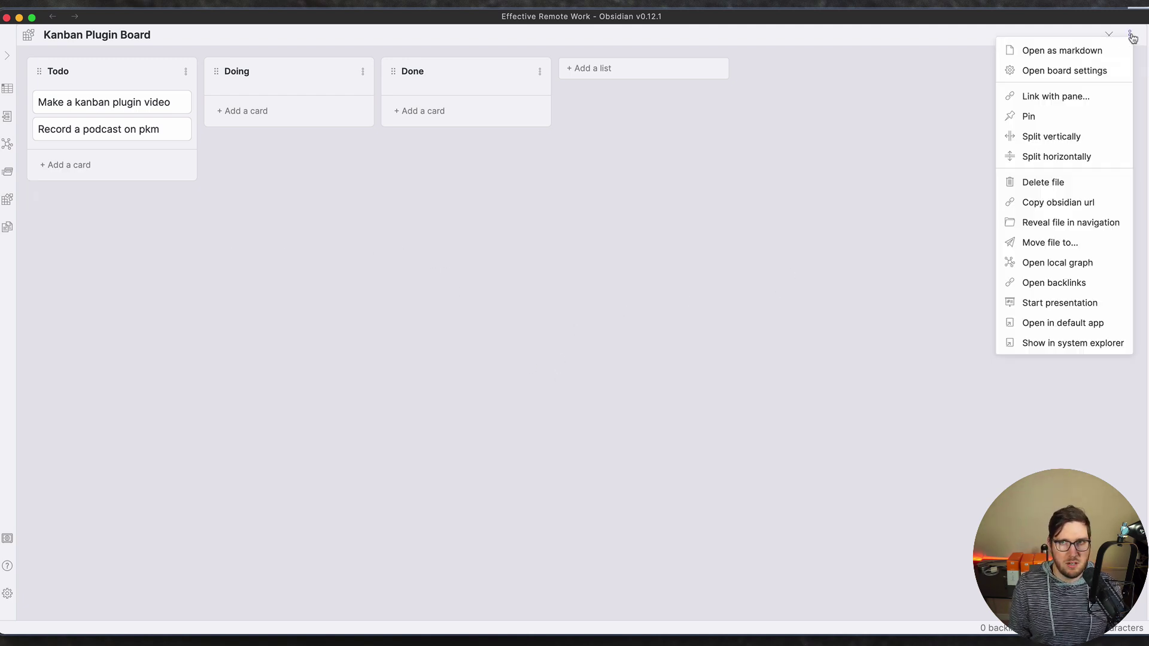
pyautogui.click(1077, 58)
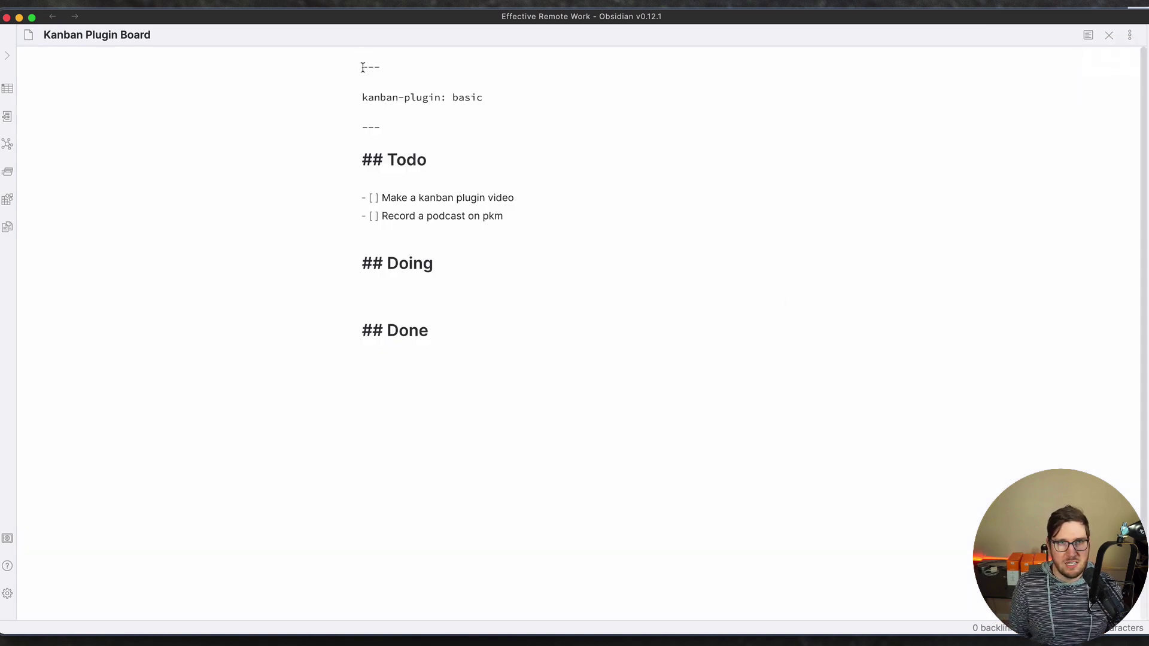
pyautogui.moveTo(362, 68); pyautogui.dragTo(397, 128)
pyautogui.click(398, 128)
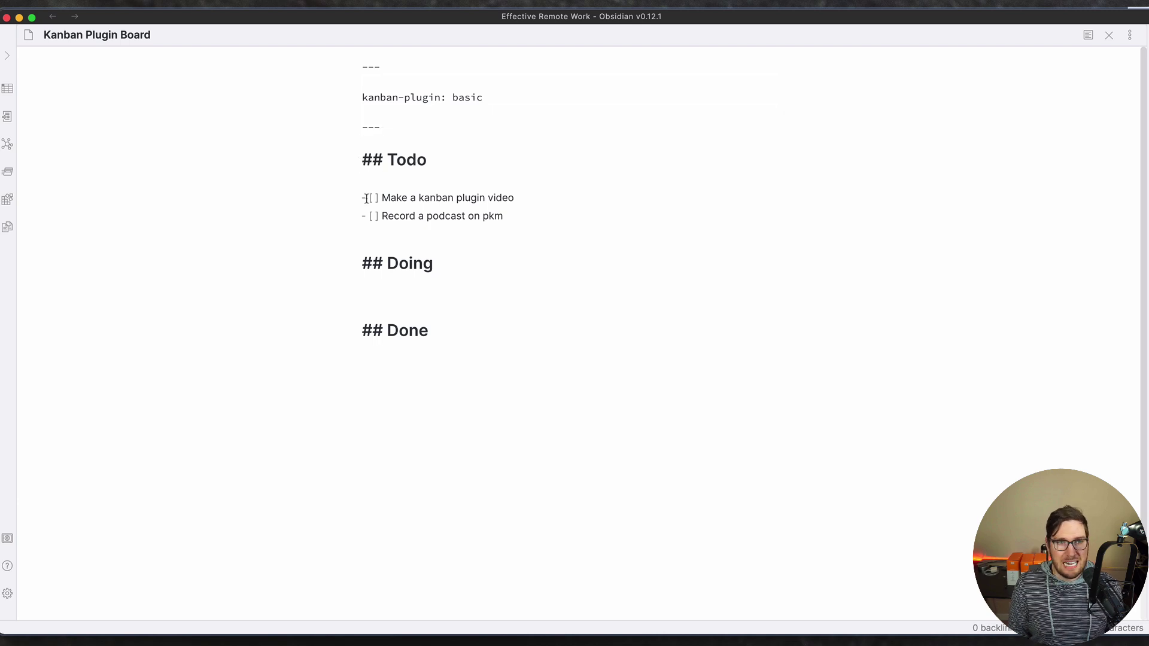
# Highlight the first task line and the ## Todo, ## Doing and ## Done headings.
pyautogui.moveTo(362, 198); pyautogui.dragTo(391, 222)
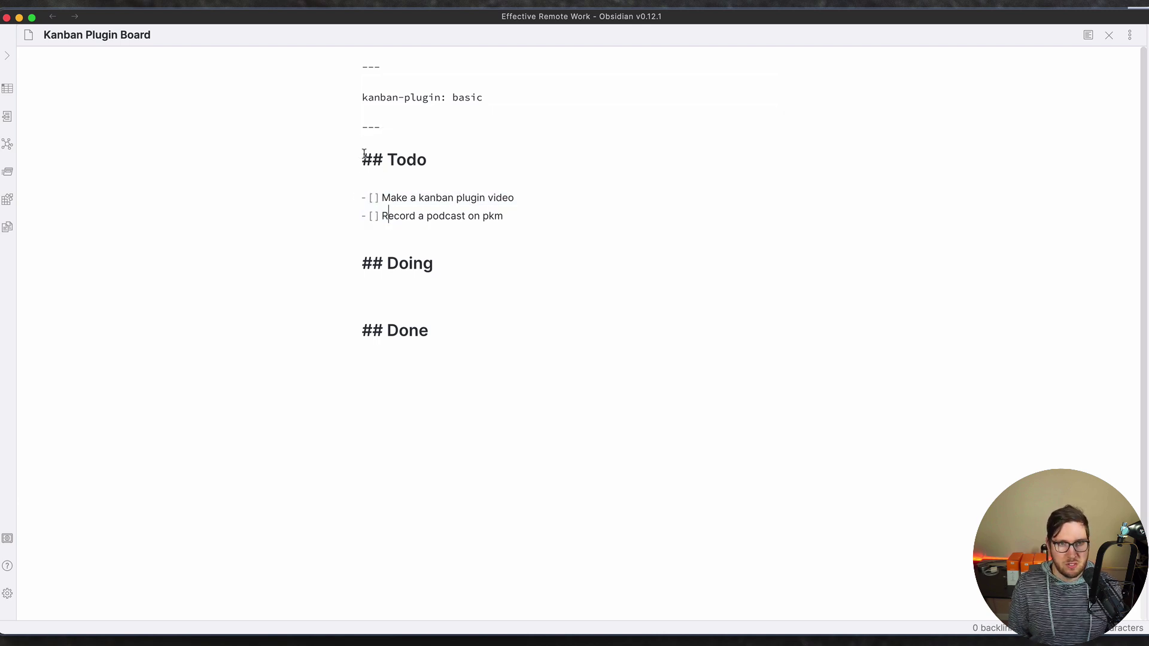
pyautogui.moveTo(363, 153); pyautogui.dragTo(452, 153)
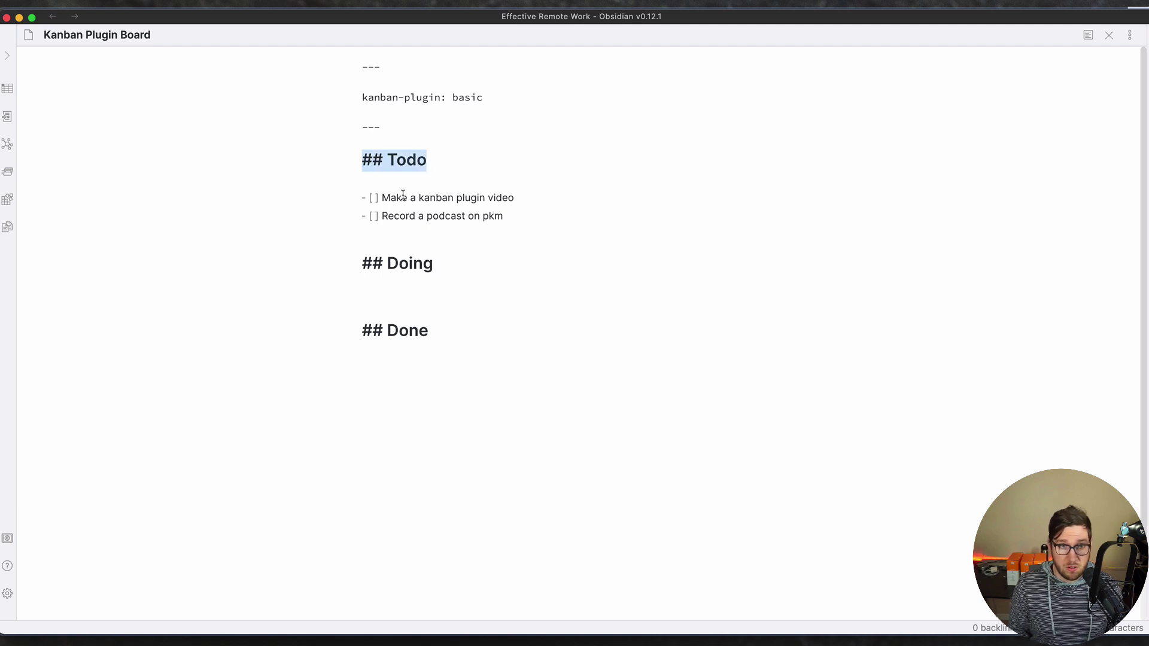
pyautogui.moveTo(364, 265); pyautogui.dragTo(452, 266)
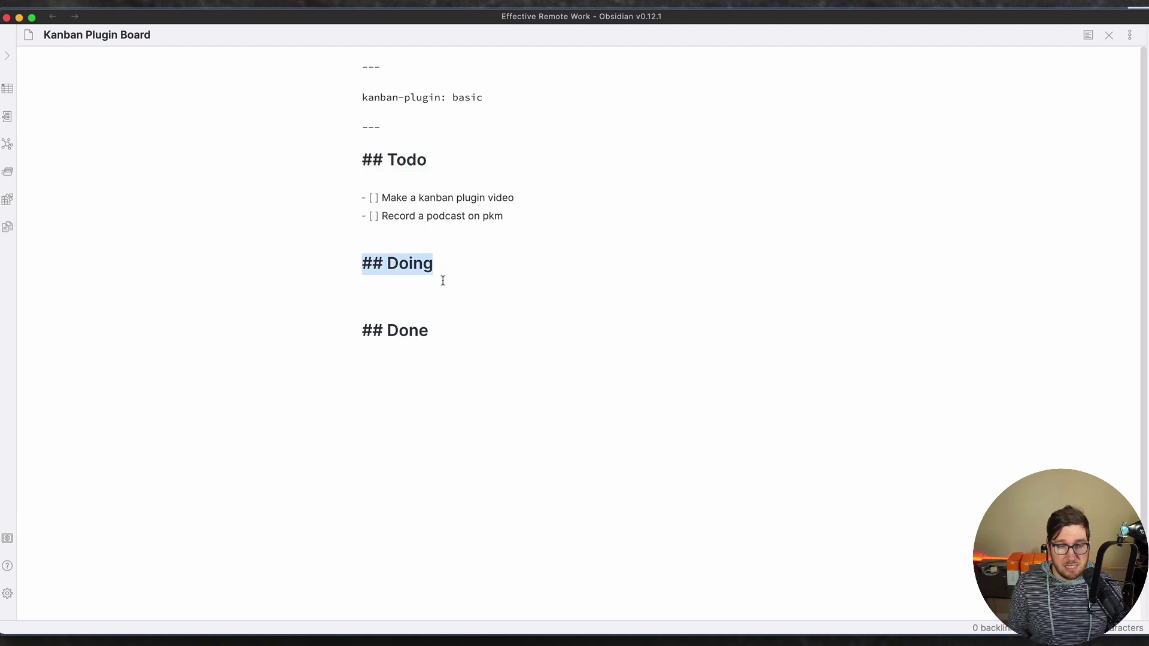
pyautogui.tripleClick(372, 331)
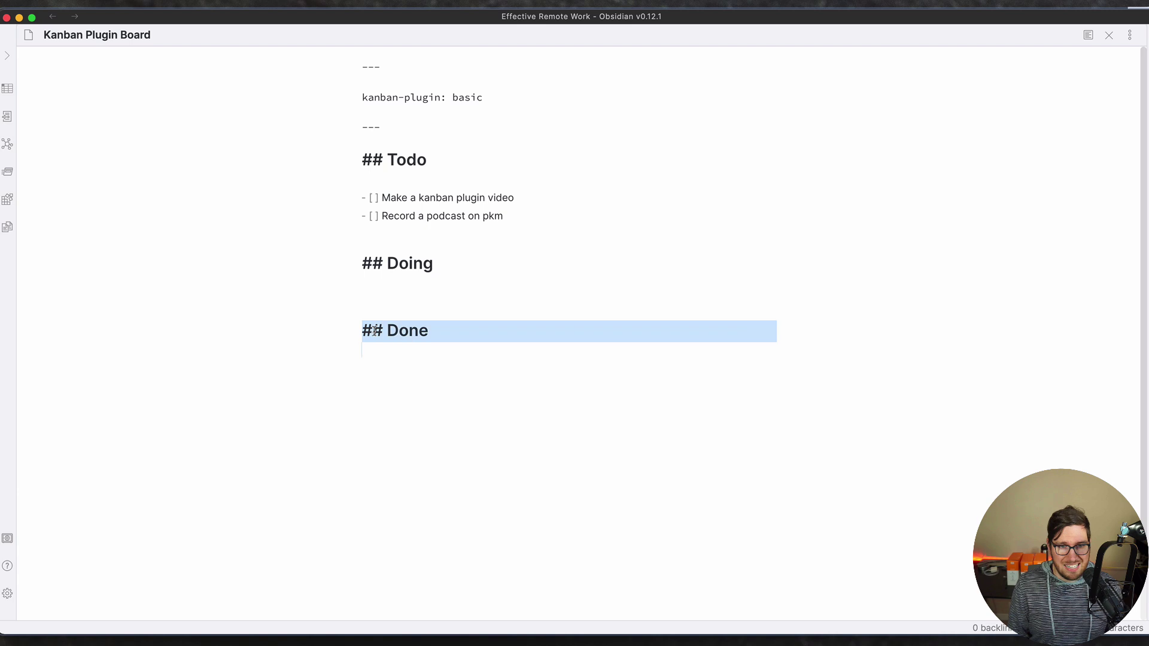
pyautogui.click(500, 308)
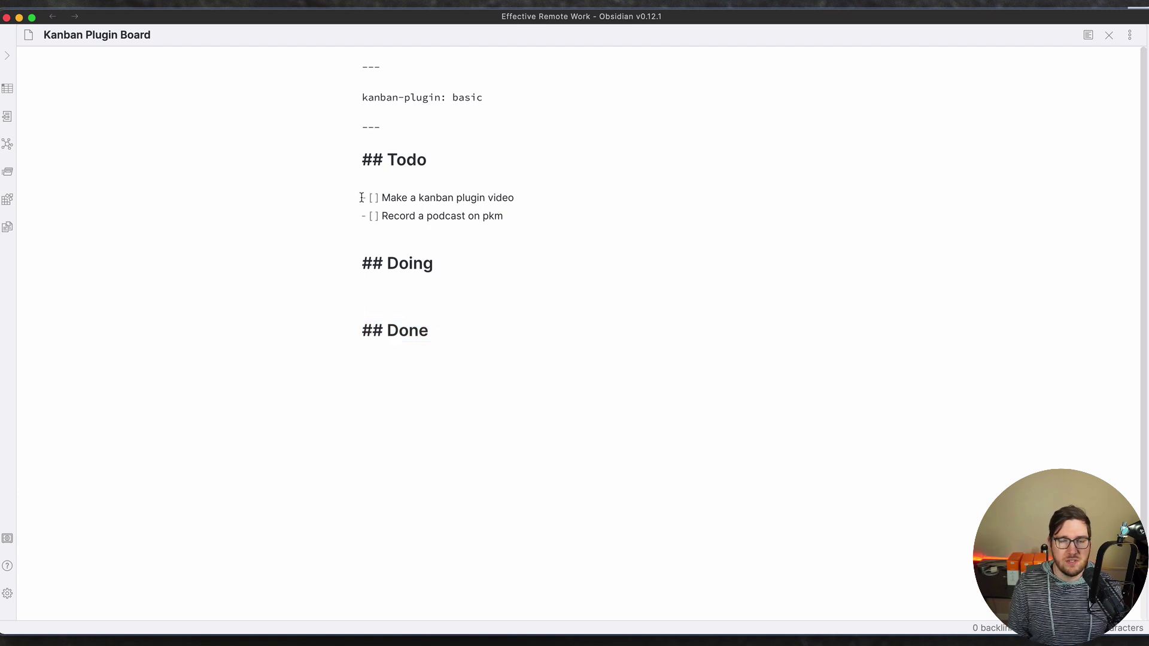
# Highlight the two Todo task lines in the markdown source.
pyautogui.moveTo(362, 197); pyautogui.dragTo(531, 216)
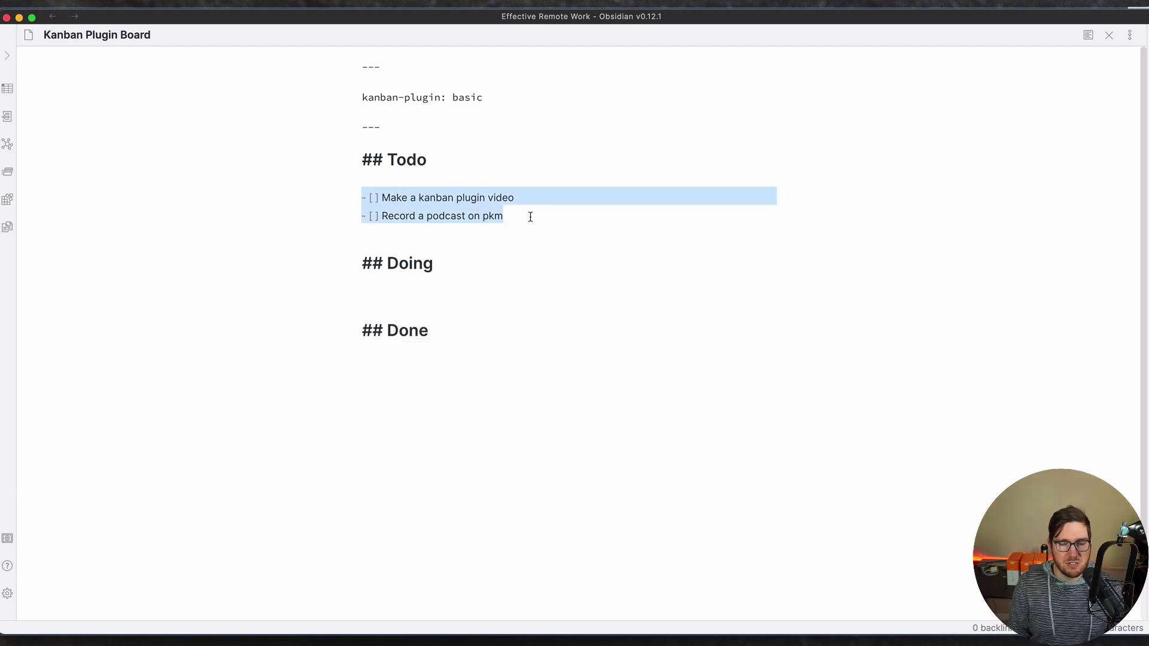
pyautogui.click(530, 216)
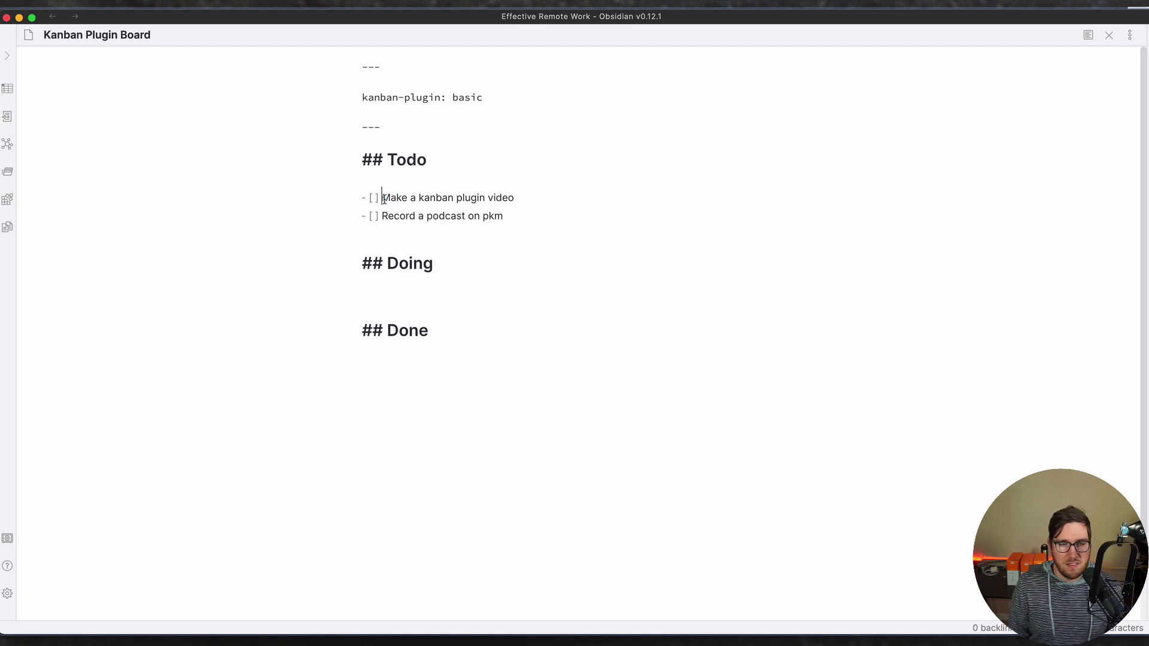
pyautogui.moveTo(384, 197); pyautogui.dragTo(531, 213)
pyautogui.click(531, 214)
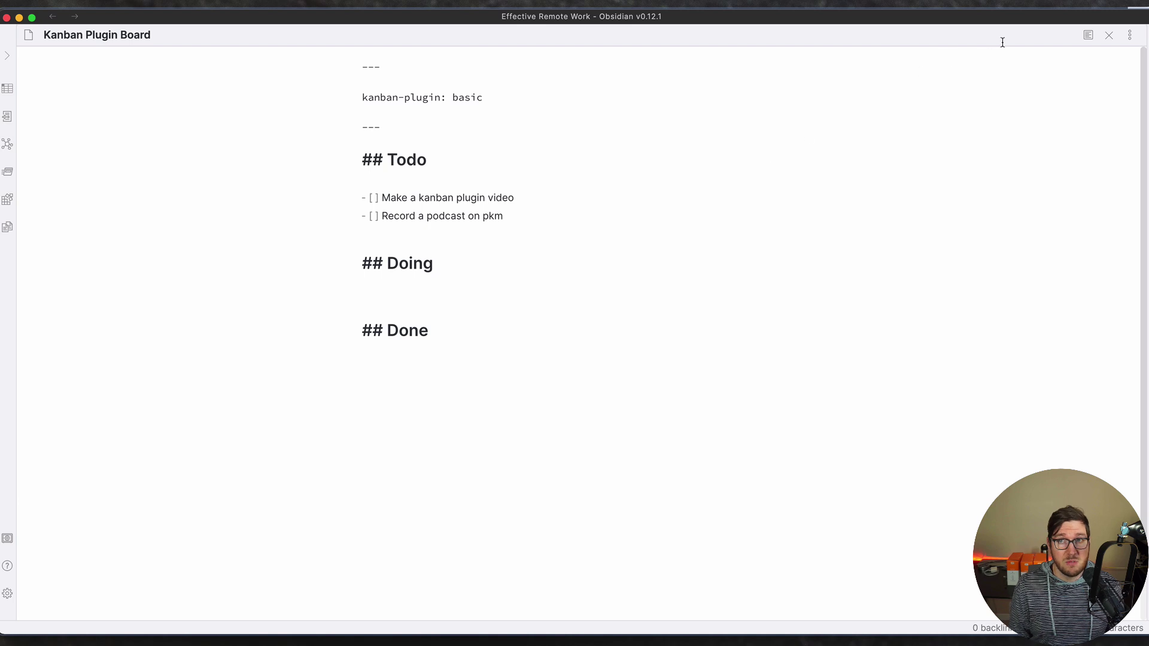
# Return to the kanban board view and start editing the 'Make a kanban plugin video' card.
pyautogui.click(1130, 35)
pyautogui.click(1100, 52)
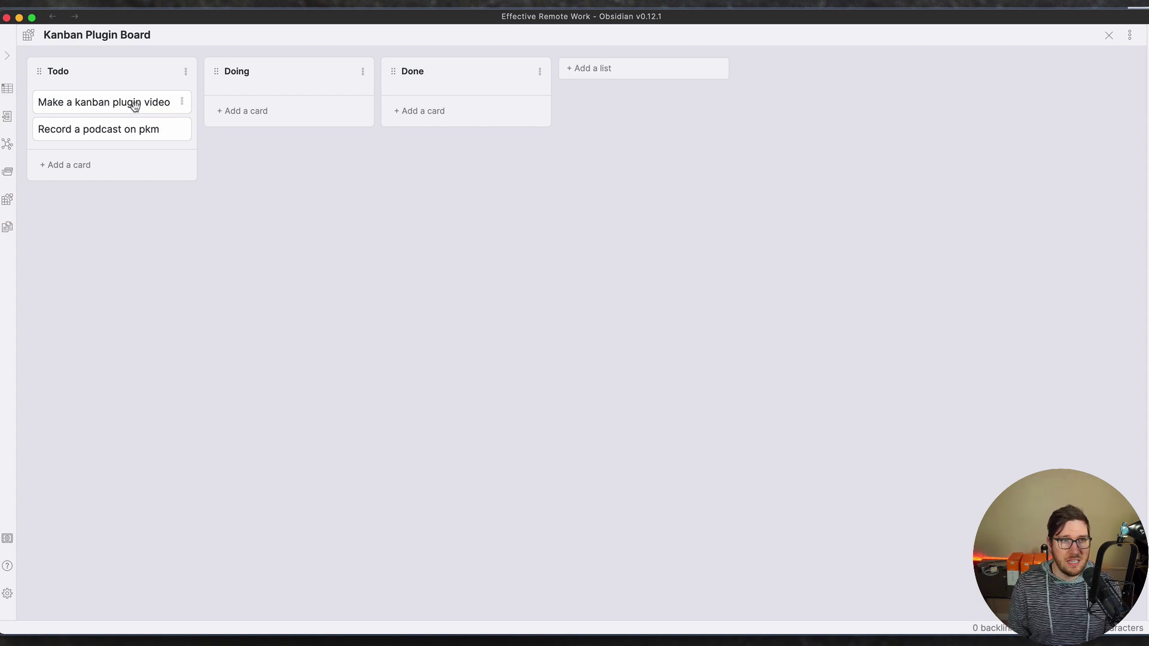
pyautogui.click(182, 105)
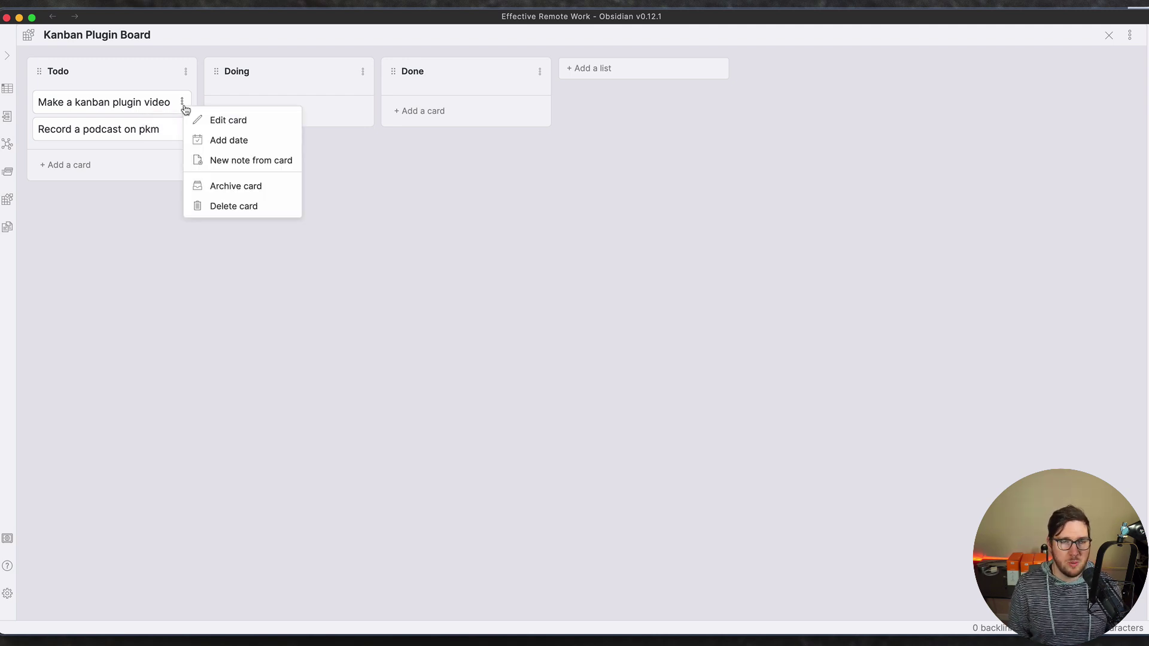
pyautogui.click(229, 121)
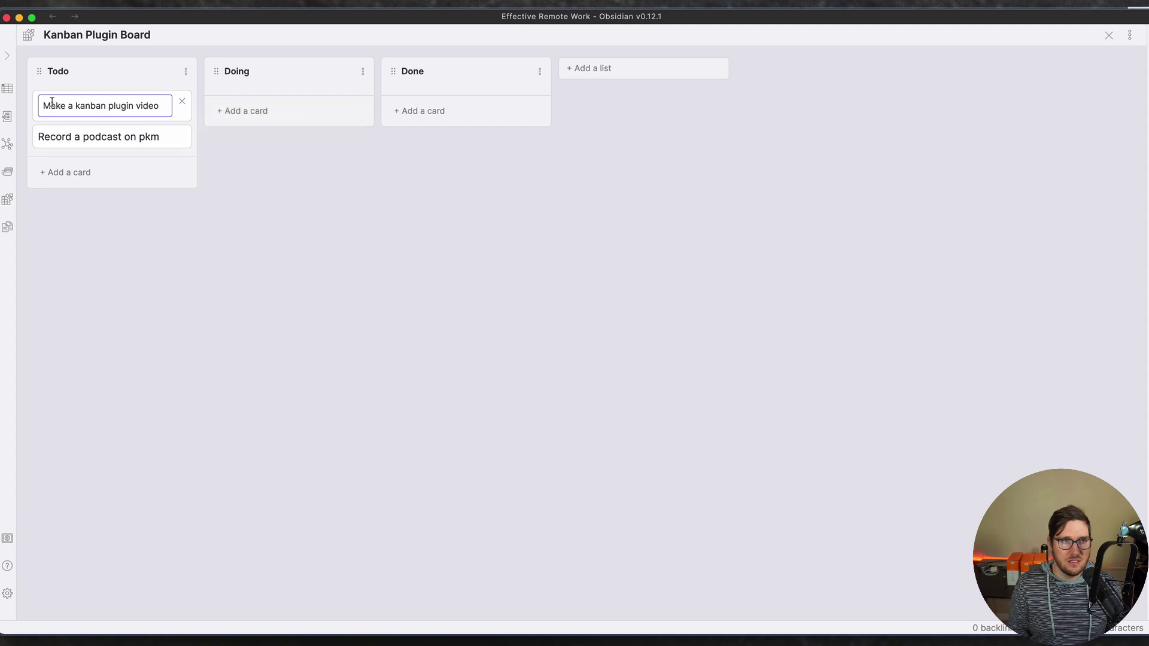
# Wrap the card text in [[ ]] to make it a link to a same-named note.
pyautogui.moveTo(43, 104); pyautogui.dragTo(159, 105)
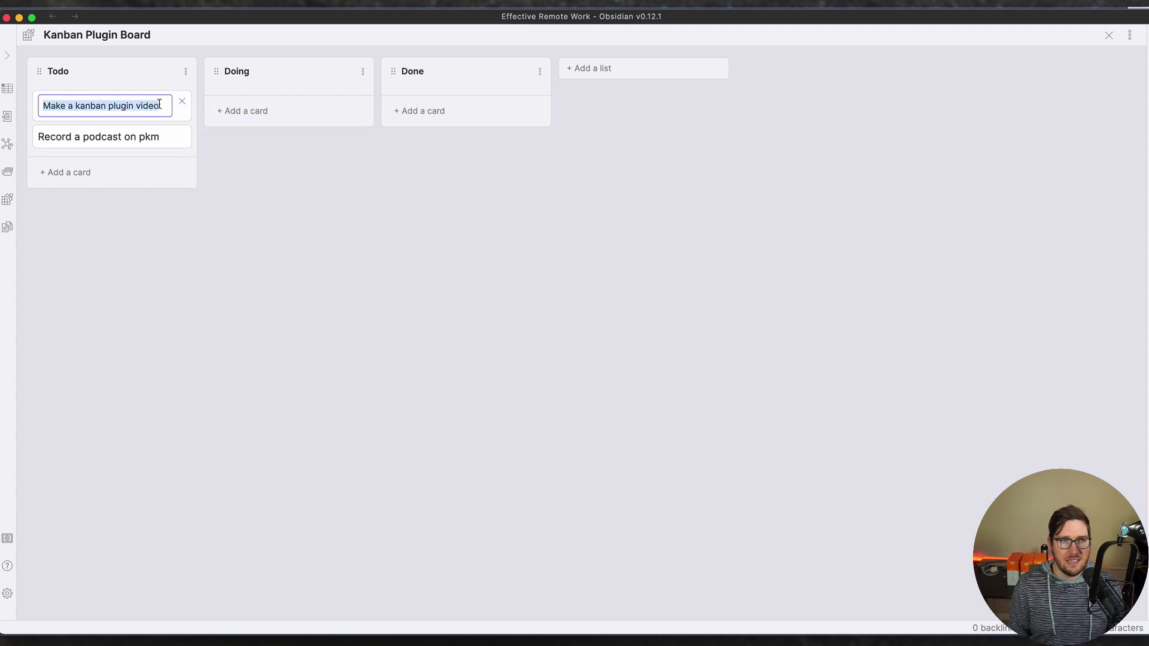
pyautogui.press('Left')
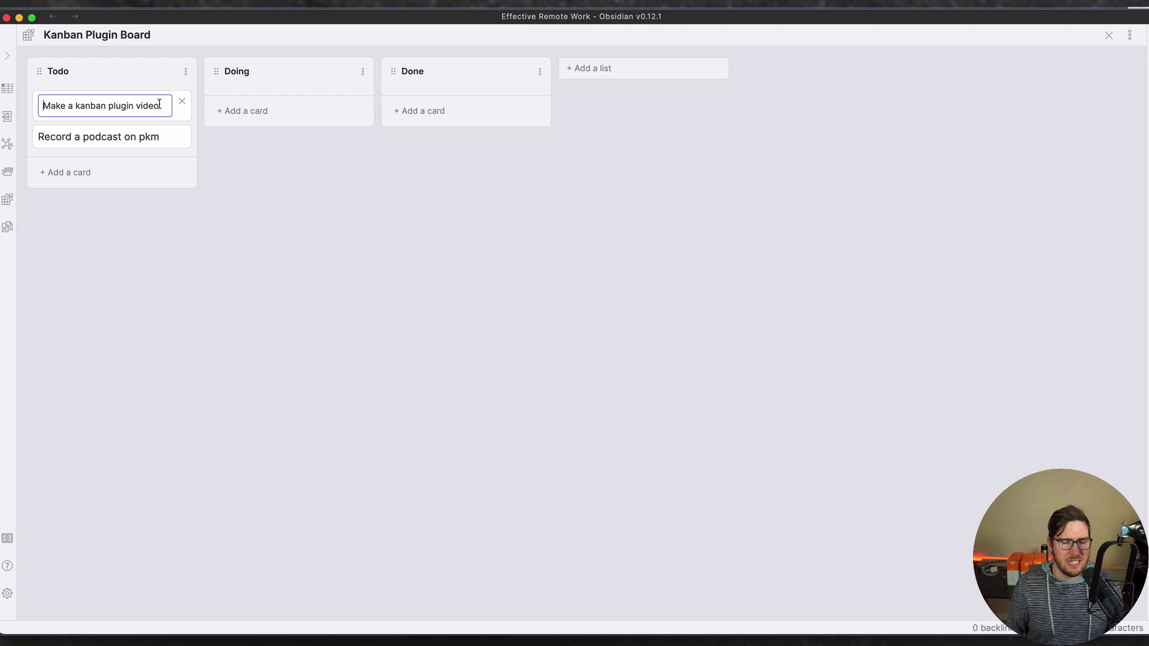
pyautogui.write('[[')
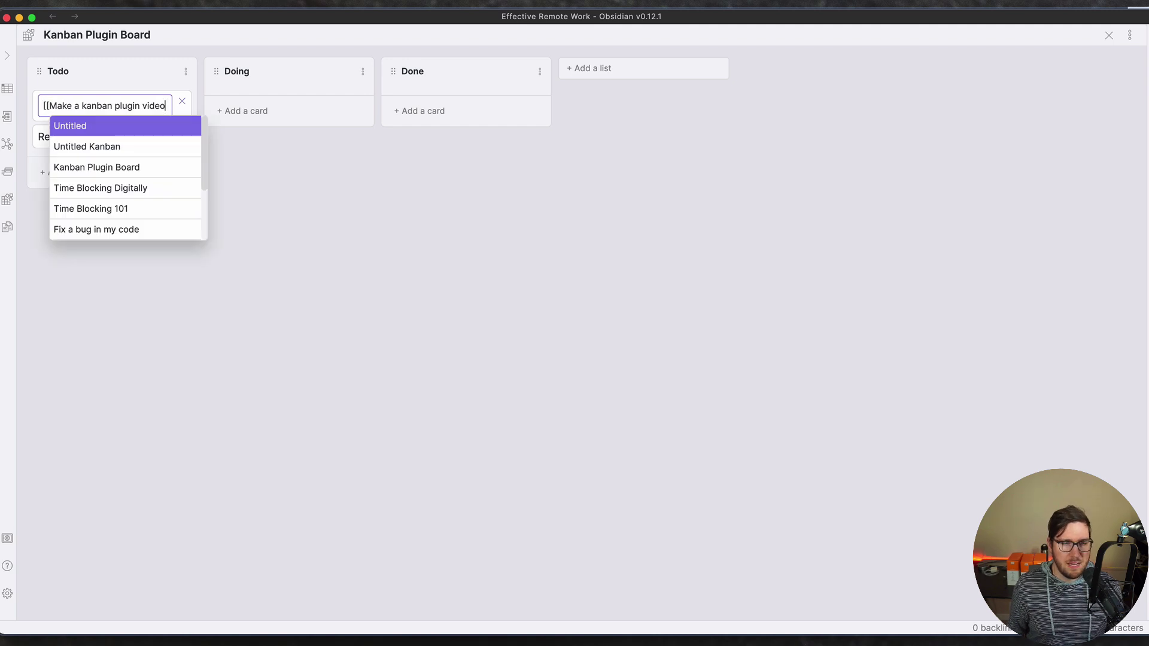
pyautogui.press('super+Right')
pyautogui.write(']]')
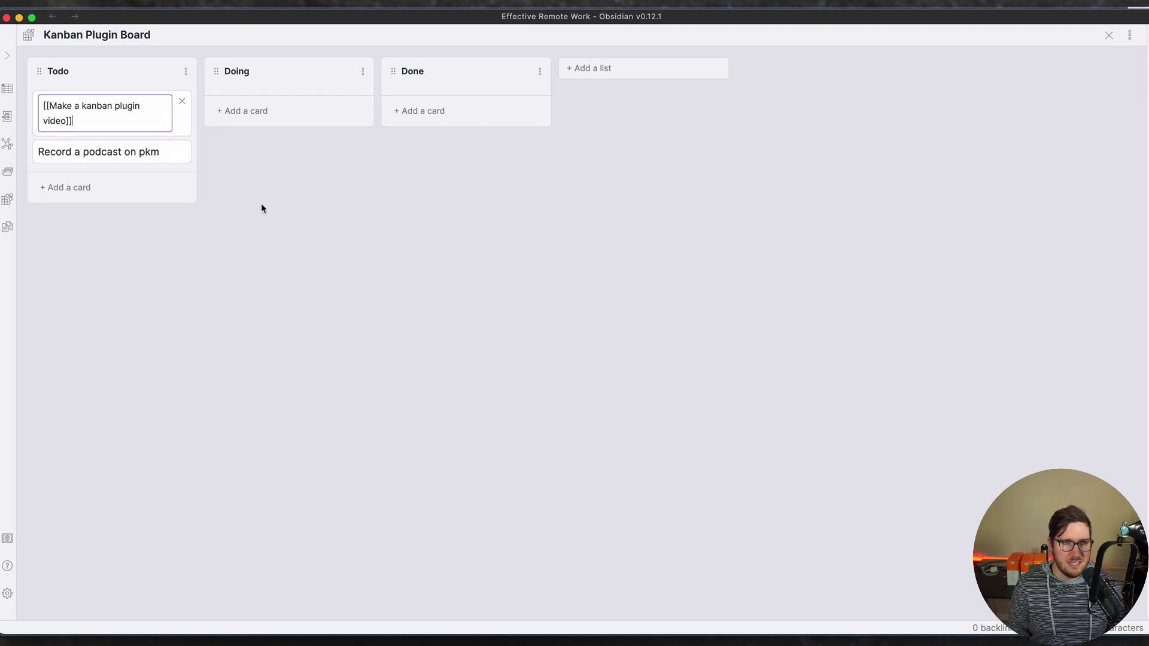
pyautogui.press('Return')
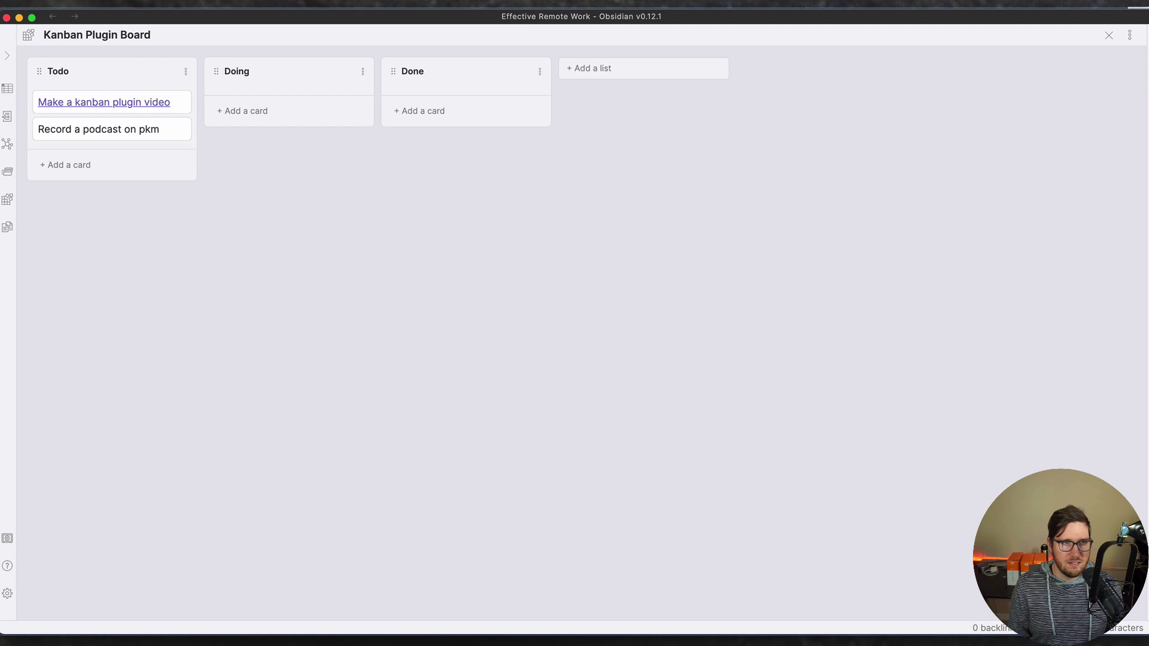
# Add bullets 'Download the kanban plugin' and 'Show off cool features' to the linked note, then close it.
pyautogui.keyDown('super'); pyautogui.click(132, 103); pyautogui.keyUp('super')
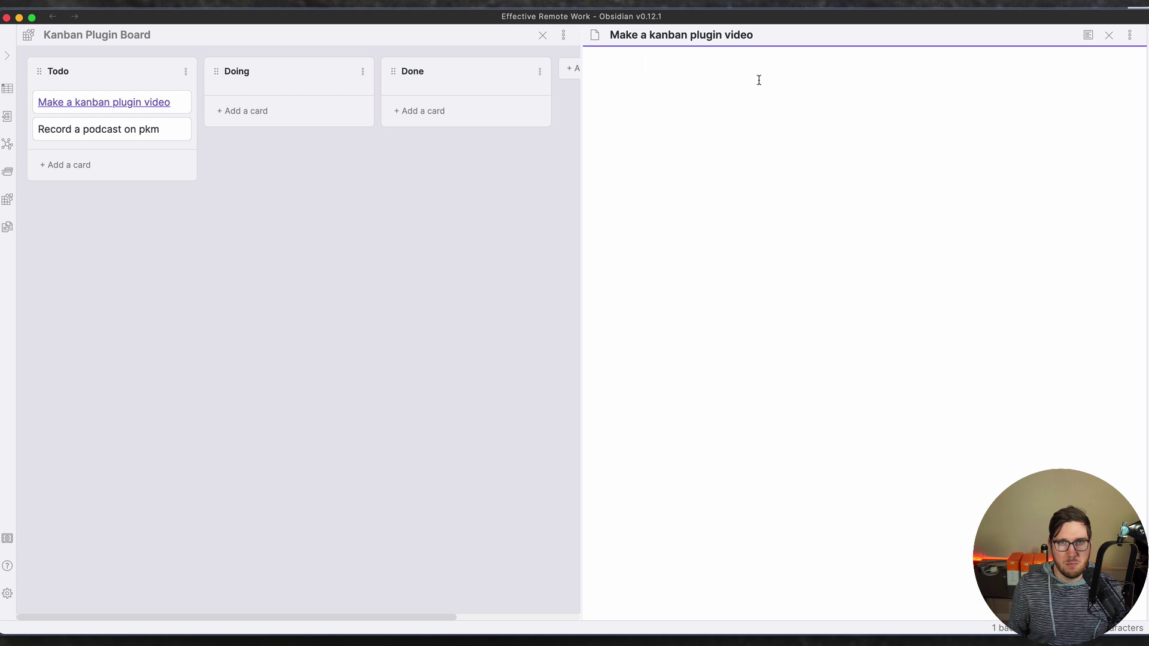
pyautogui.write('- Download')
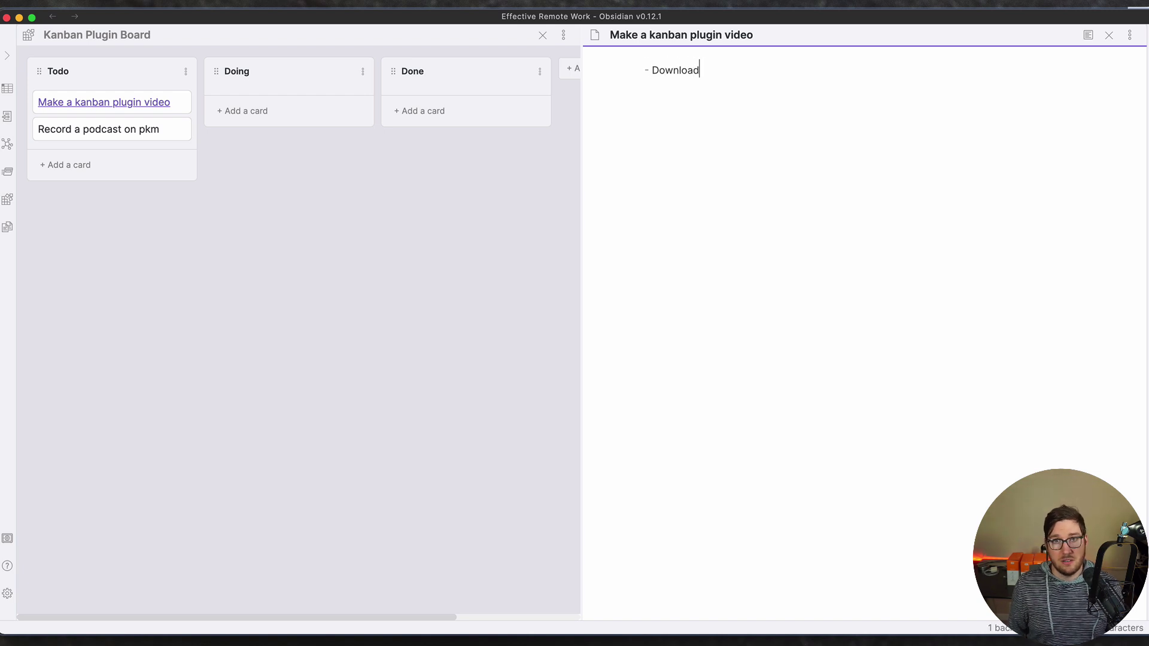
pyautogui.write(' the kanban plugi')
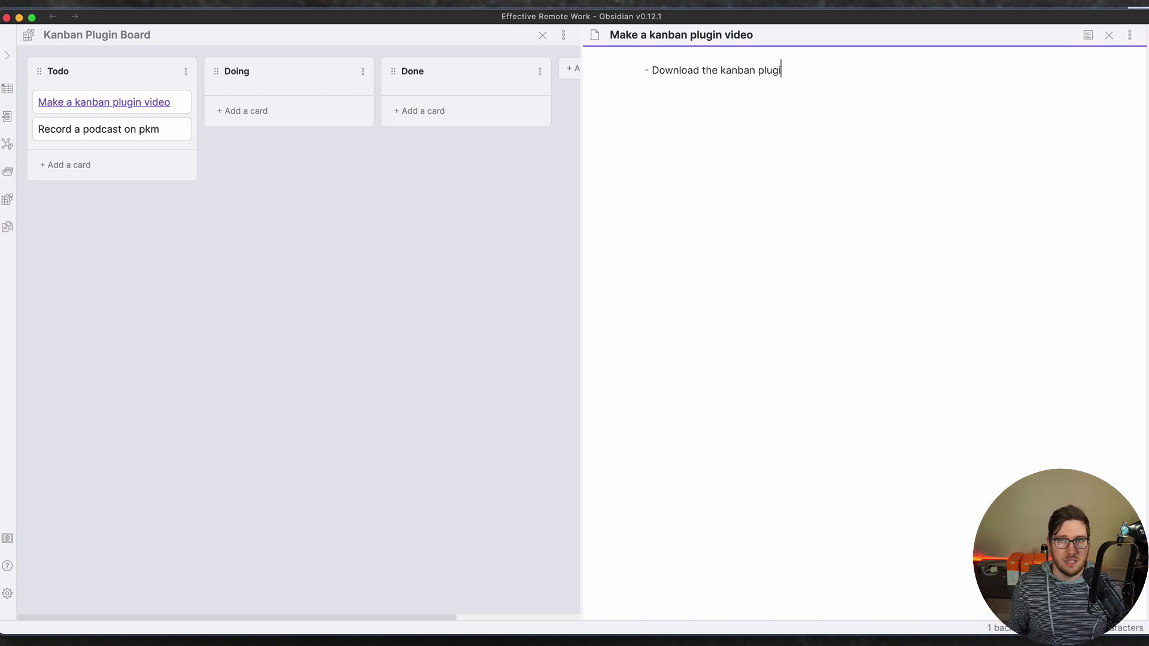
pyautogui.write('n - Show off co')
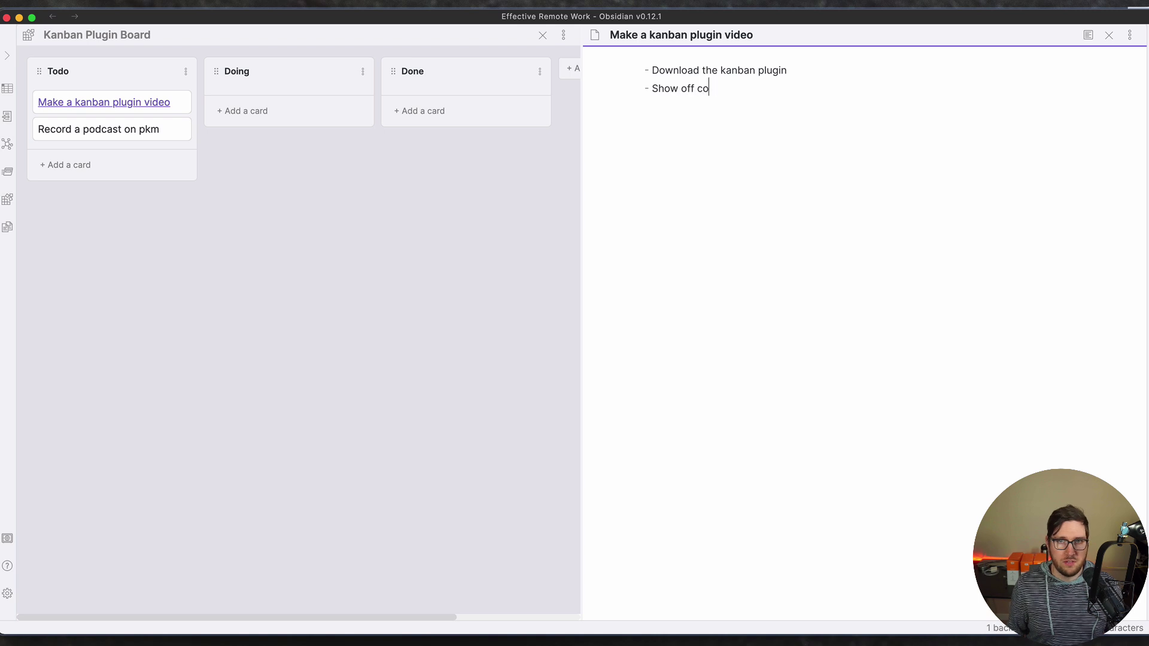
pyautogui.write('ol features')
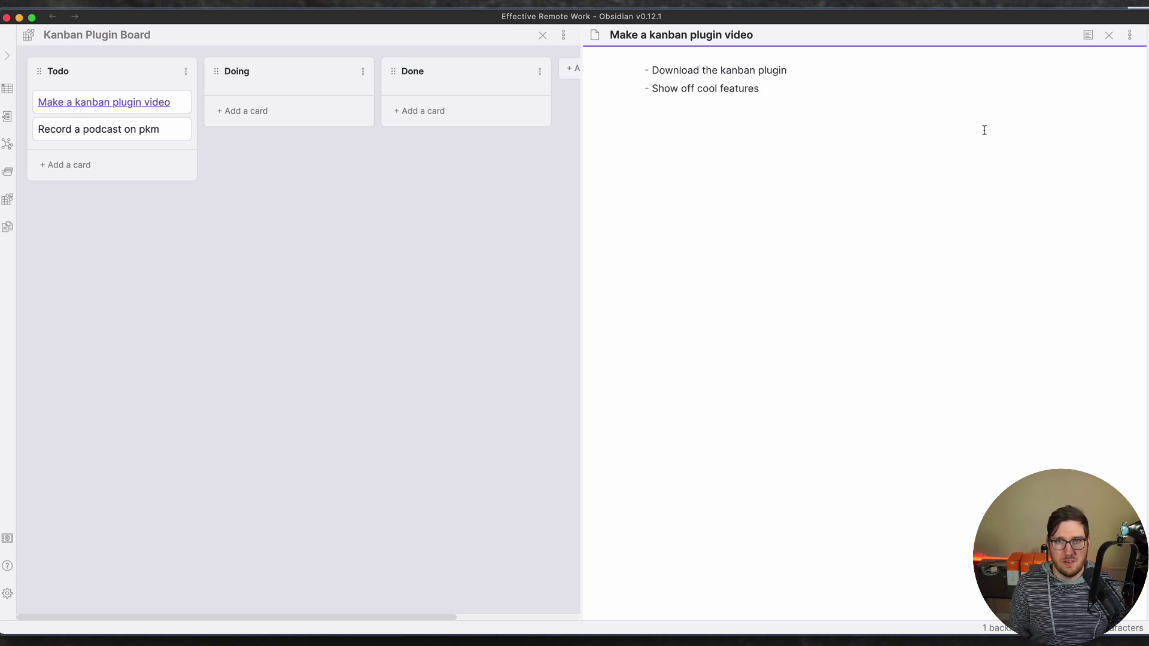
pyautogui.press('super+w')
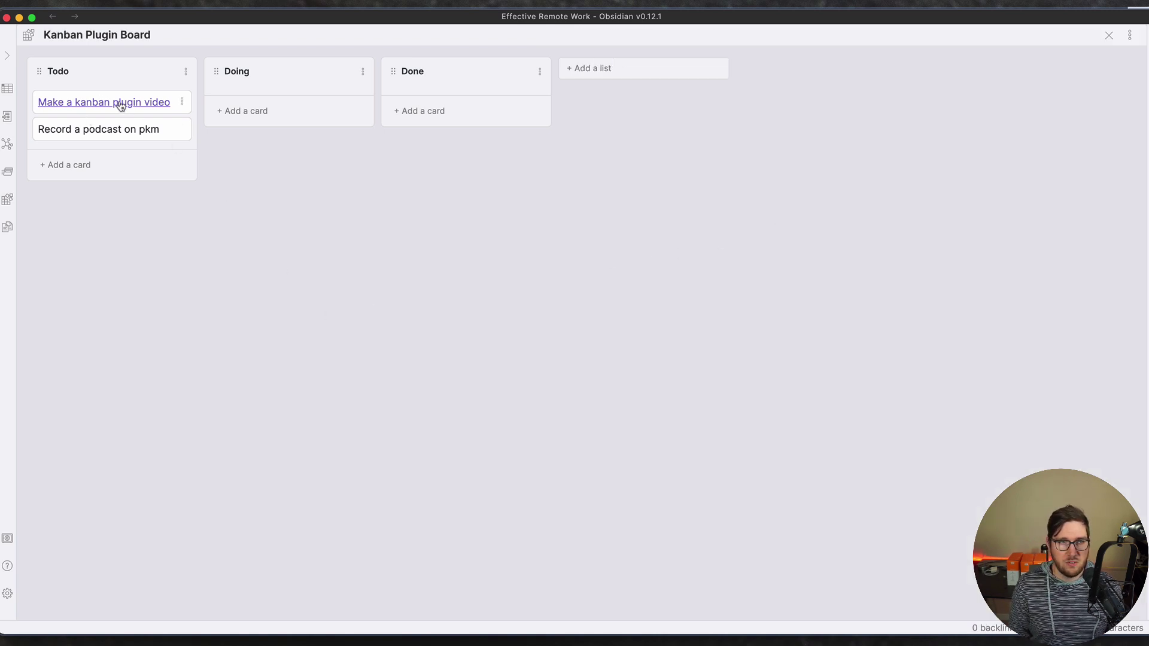
# Append the #area/erw tag to the video card and search the vault for that tag.
pyautogui.click(183, 103)
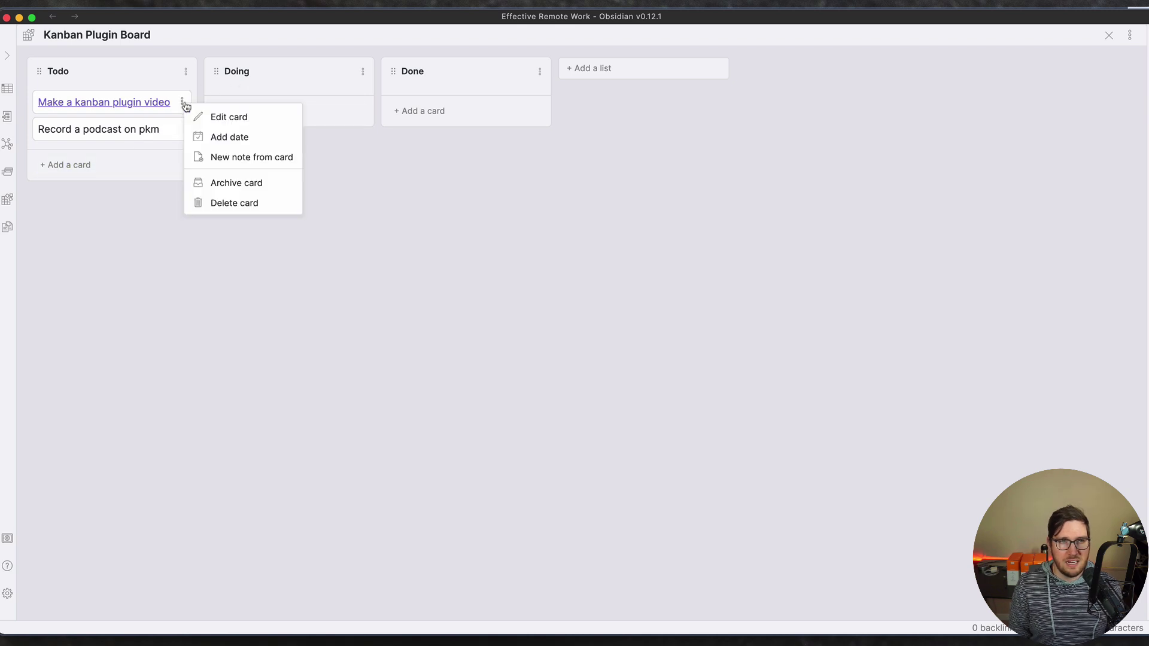
pyautogui.click(225, 116)
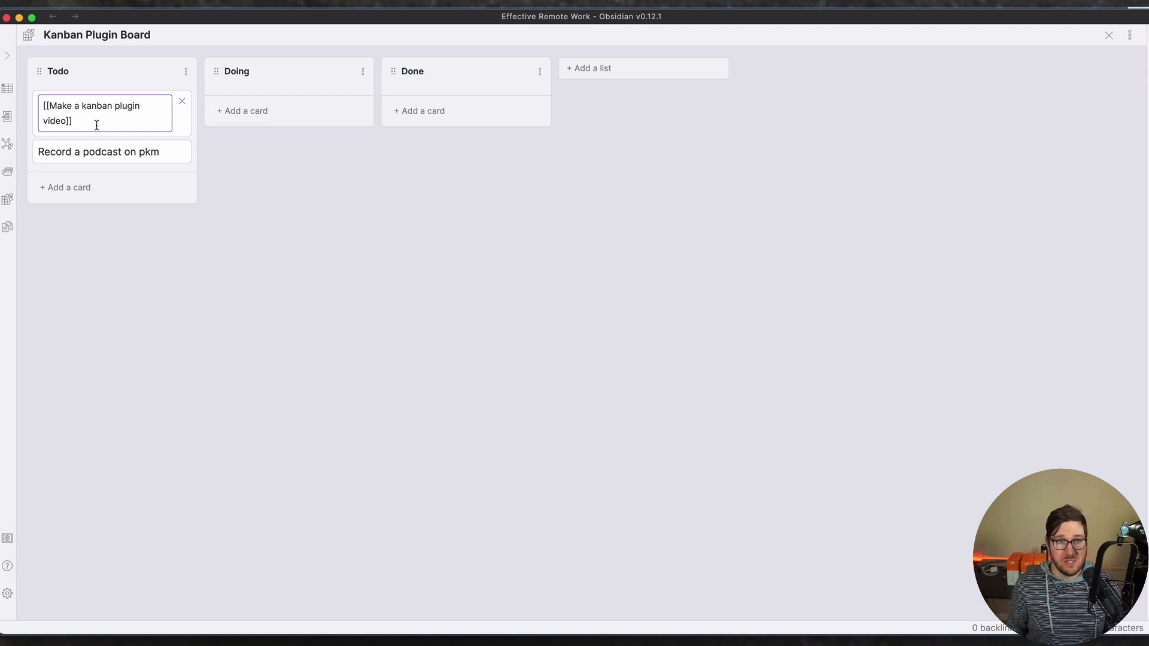
pyautogui.write('#area/erw')
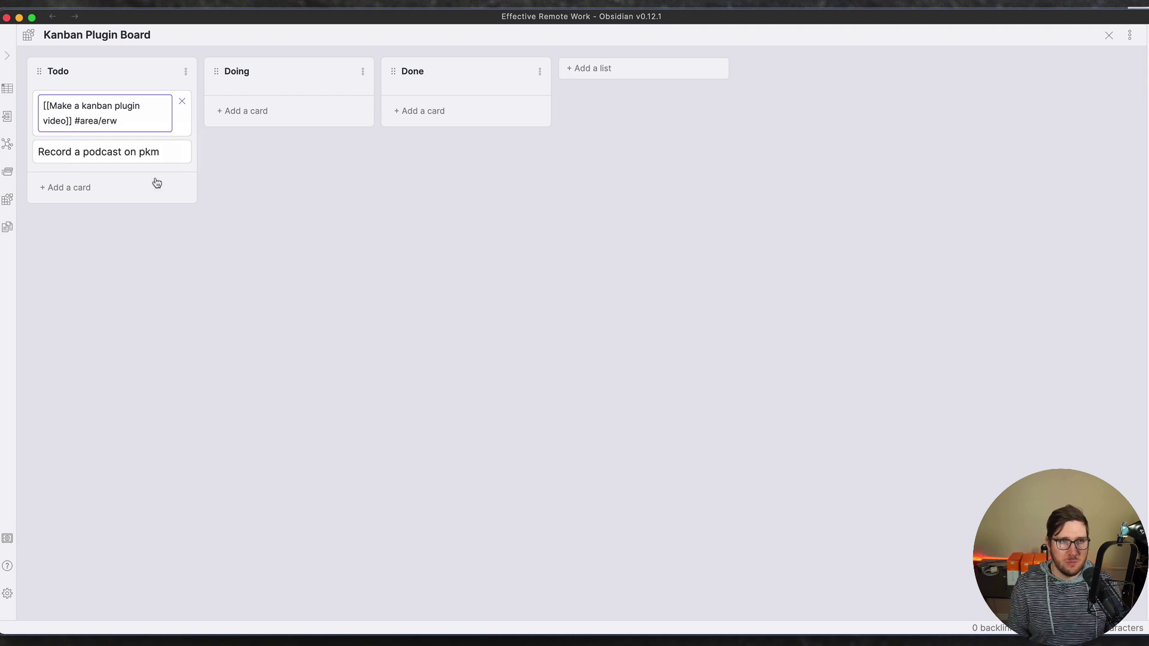
pyautogui.press('Return')
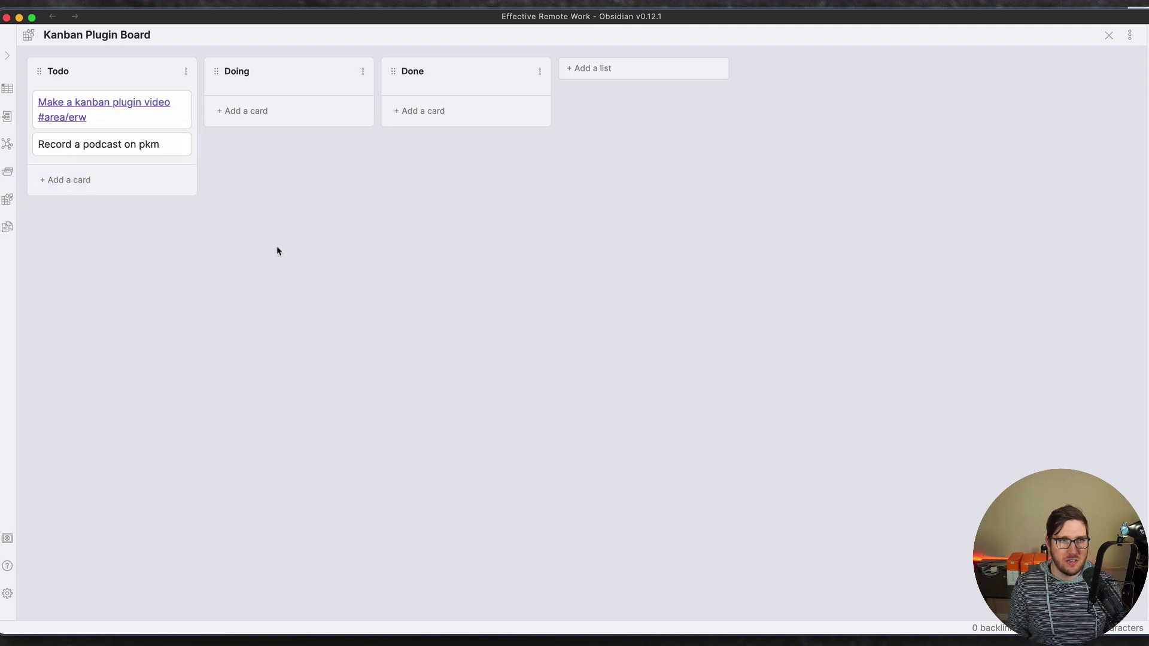
pyautogui.click(66, 119)
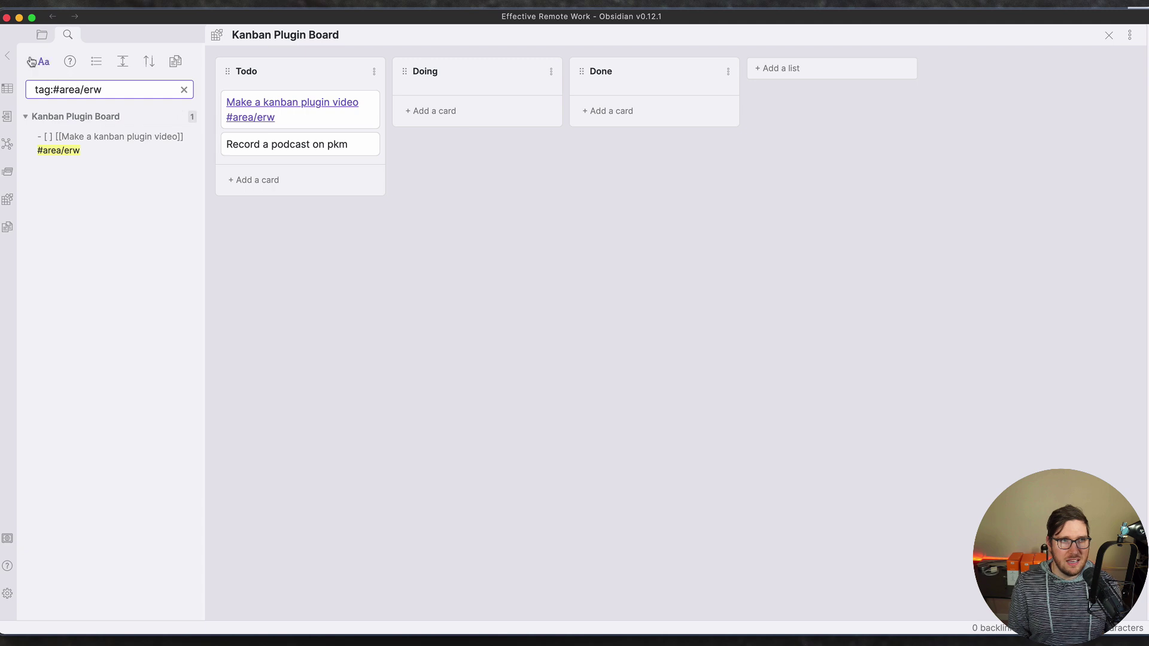
pyautogui.click(5, 58)
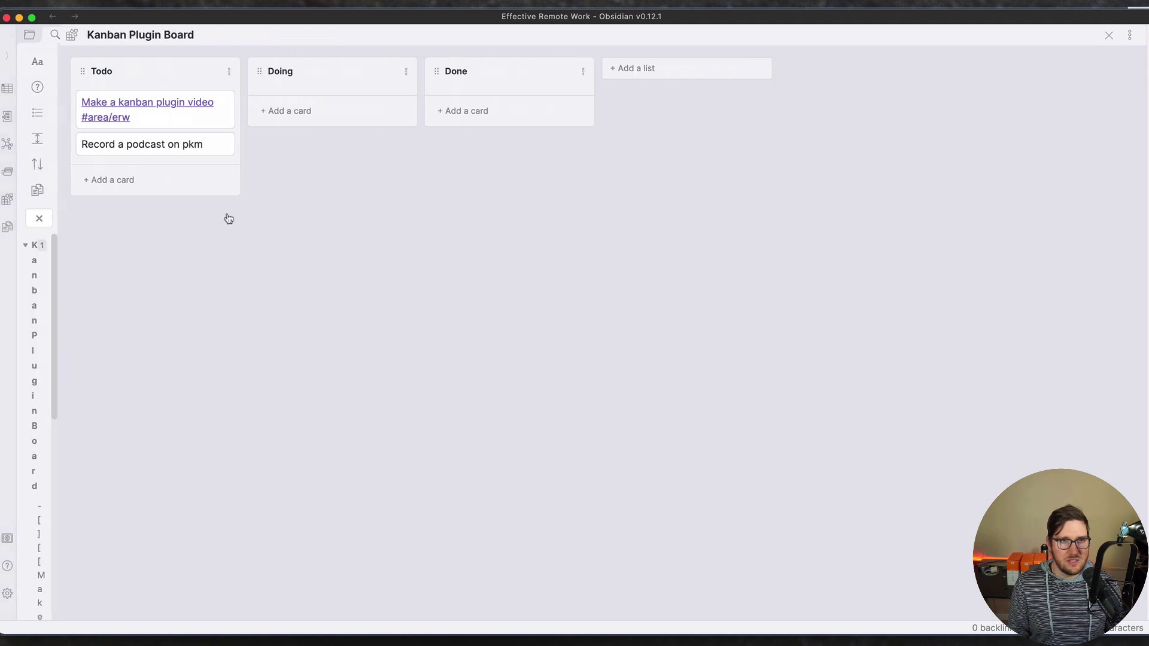
# Date the video card May 12, 2021 via the calendar picker and open Kanban plugin settings.
pyautogui.click(181, 104)
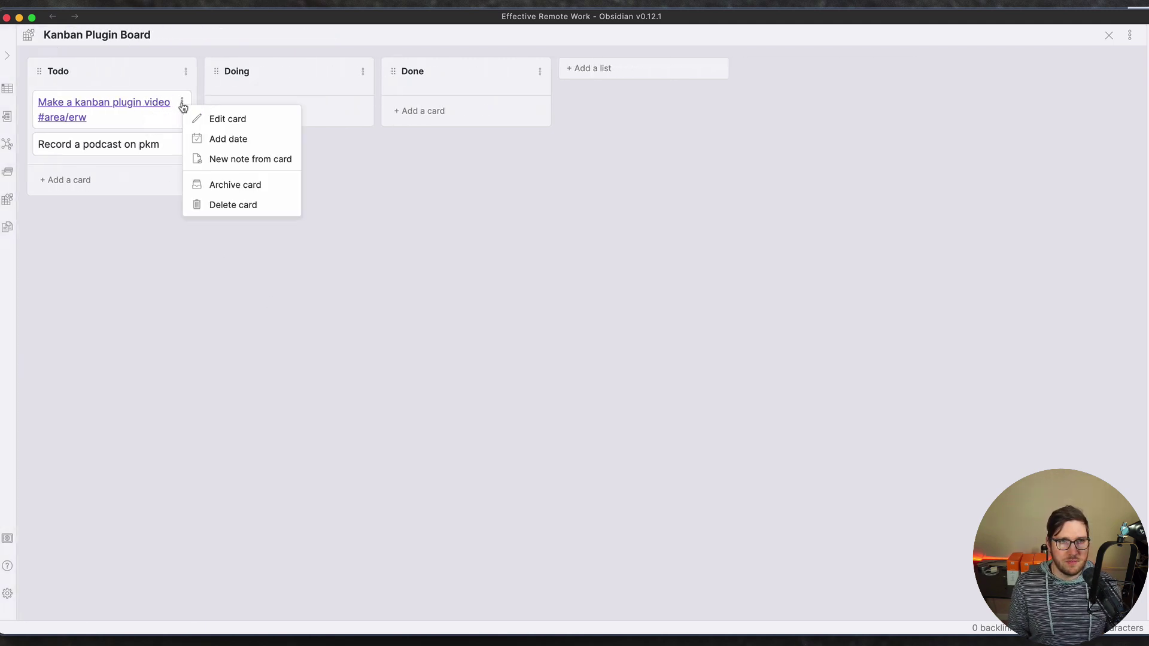
pyautogui.click(223, 139)
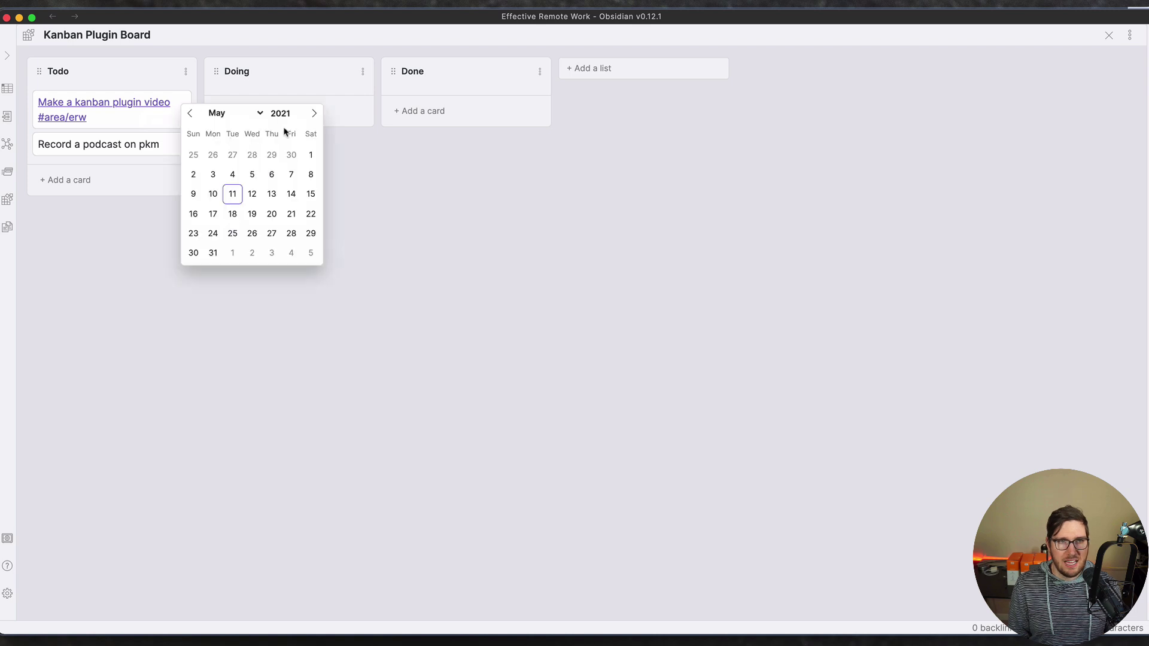
pyautogui.click(313, 113)
pyautogui.click(313, 114)
pyautogui.click(190, 113)
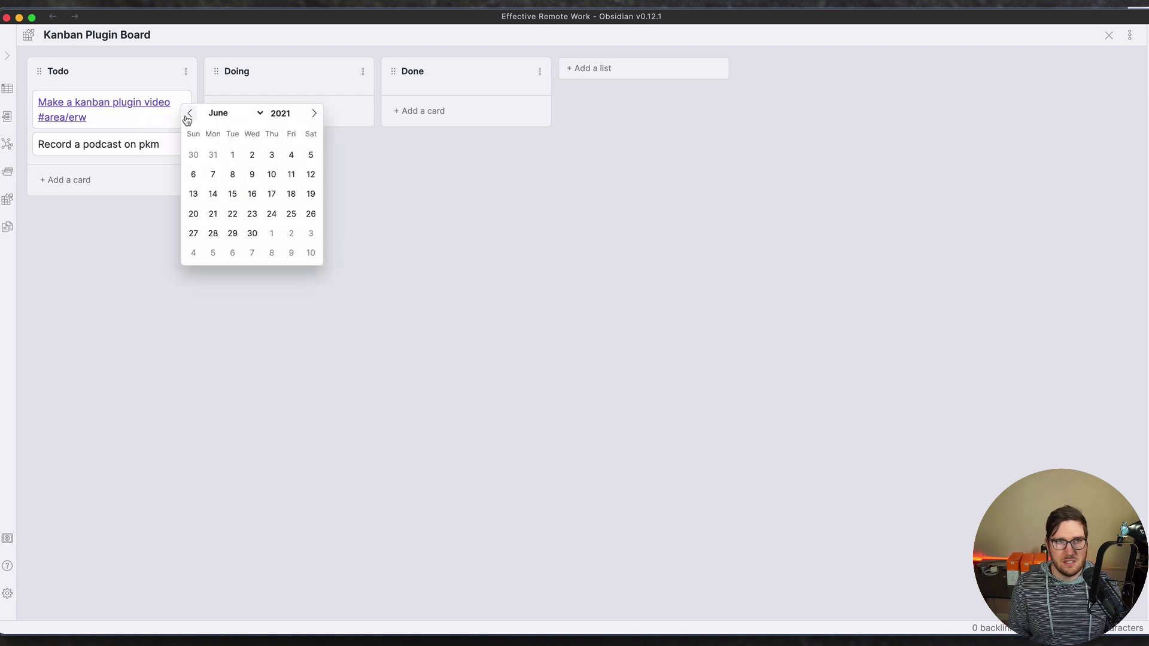
pyautogui.click(189, 113)
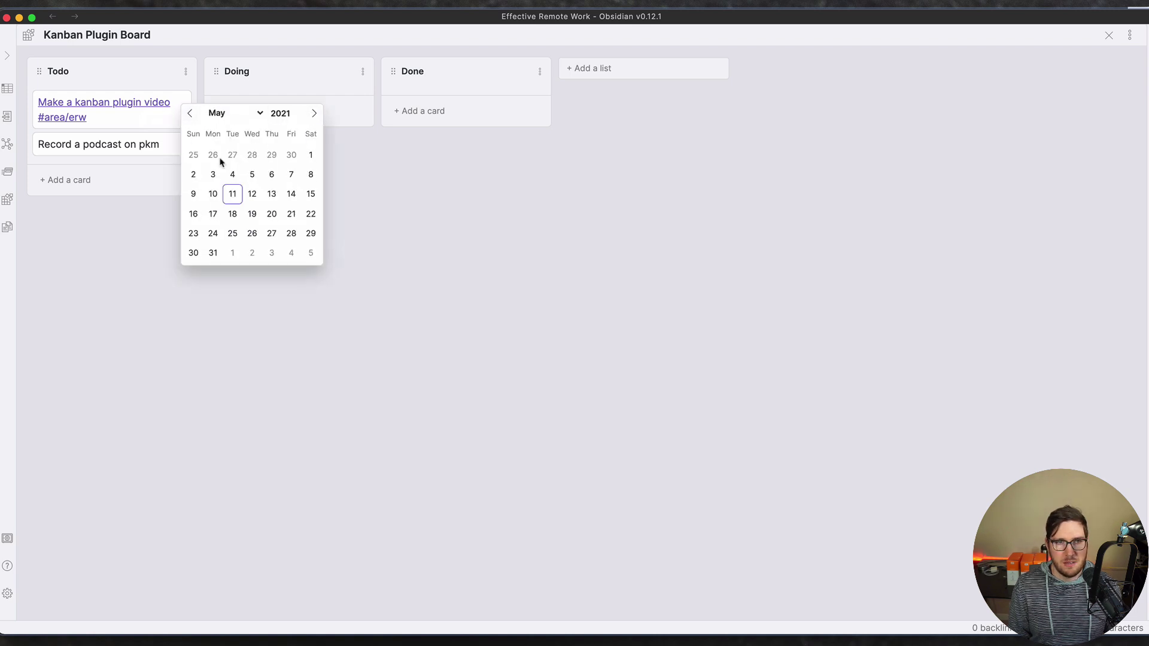
pyautogui.click(251, 194)
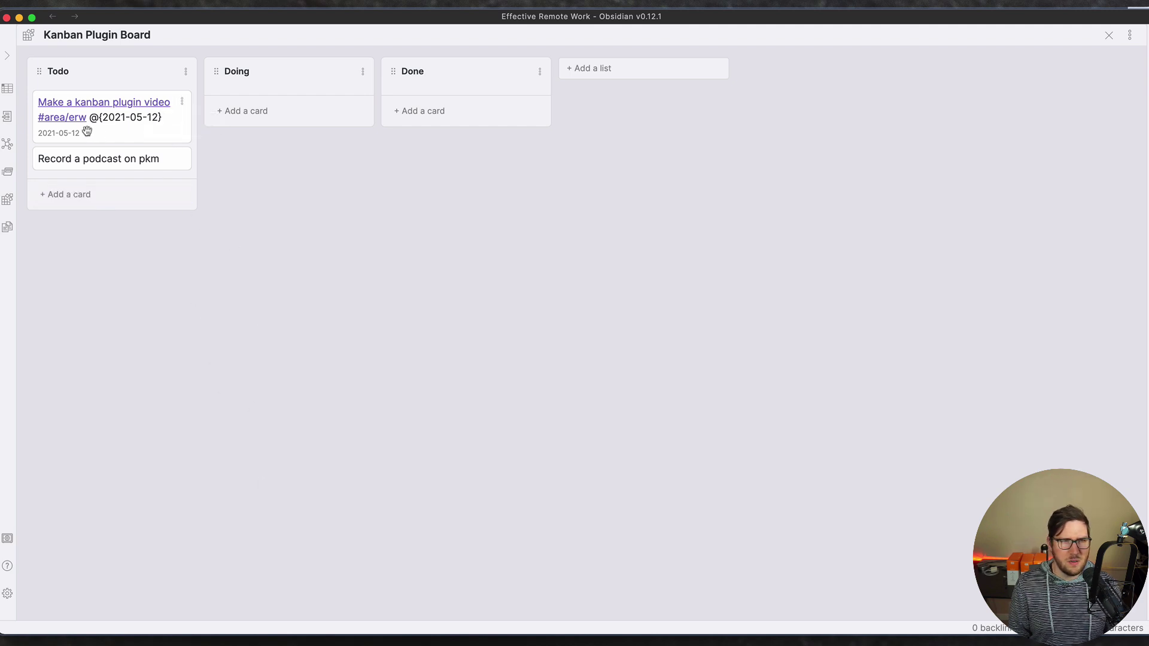
pyautogui.click(8, 595)
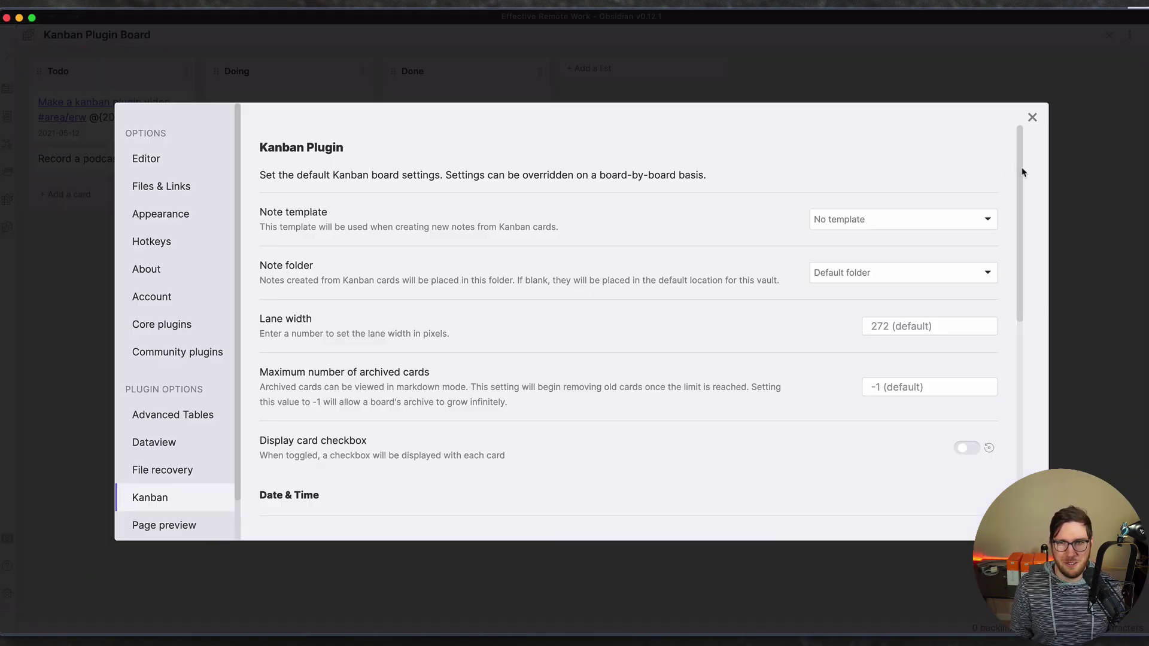
# Enable relative dates, hide card display dates and title dates, and link dates to daily notes.
pyautogui.moveTo(1022, 172); pyautogui.dragTo(1059, 327)
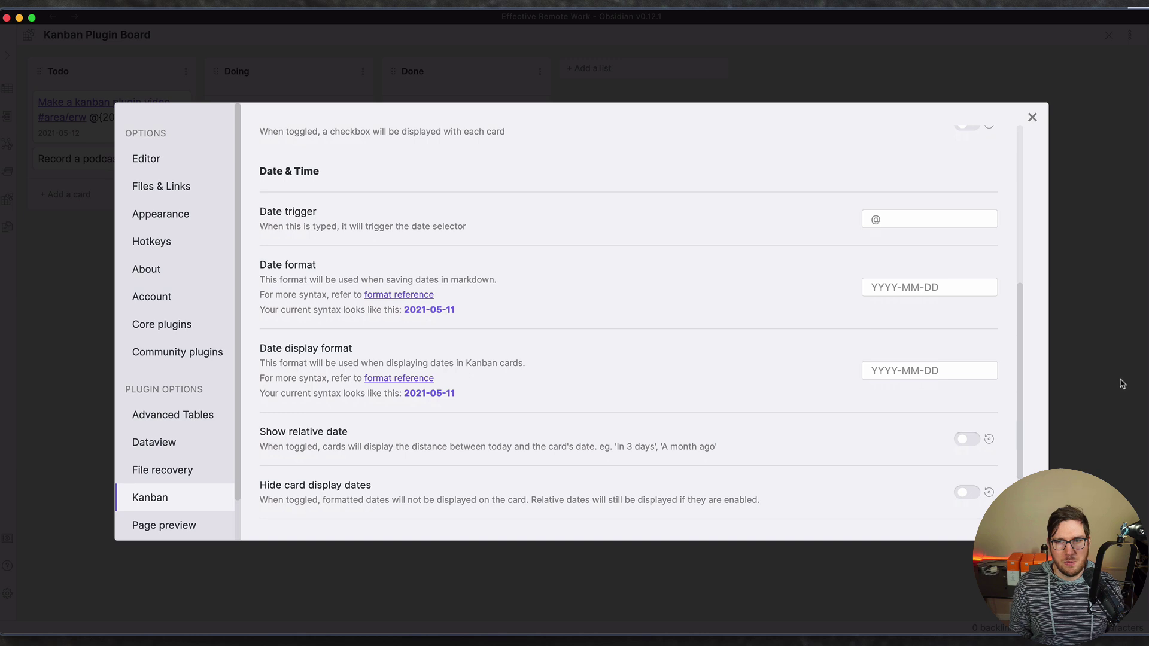
pyautogui.moveTo(1016, 328); pyautogui.dragTo(1022, 385)
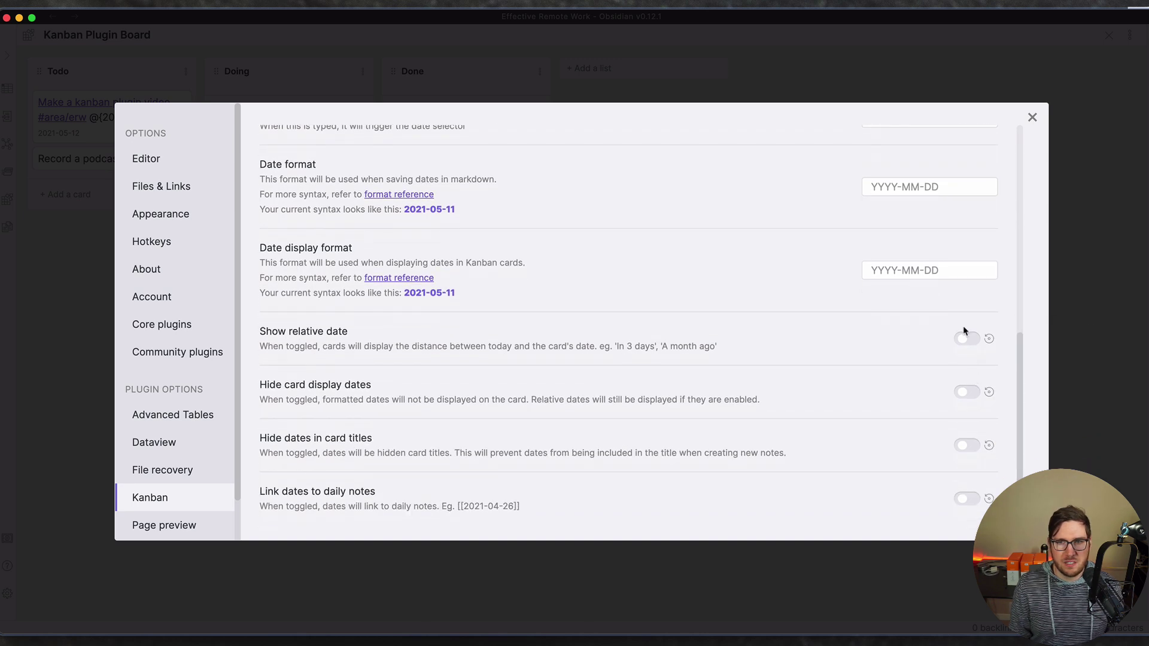
pyautogui.click(965, 341)
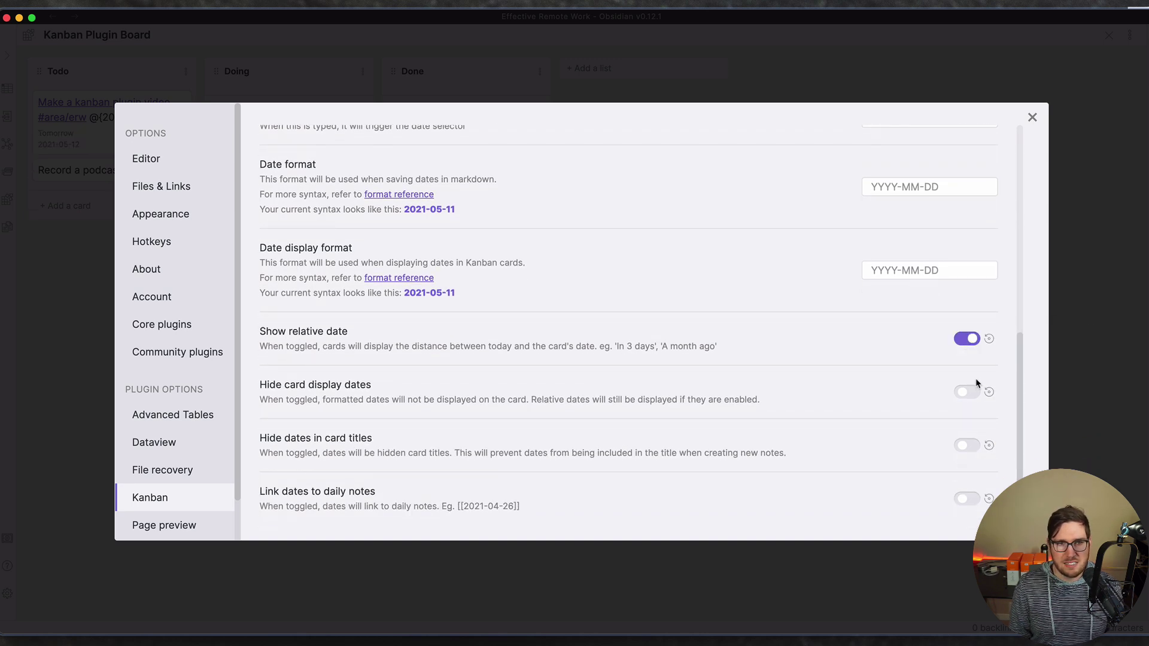
pyautogui.click(967, 395)
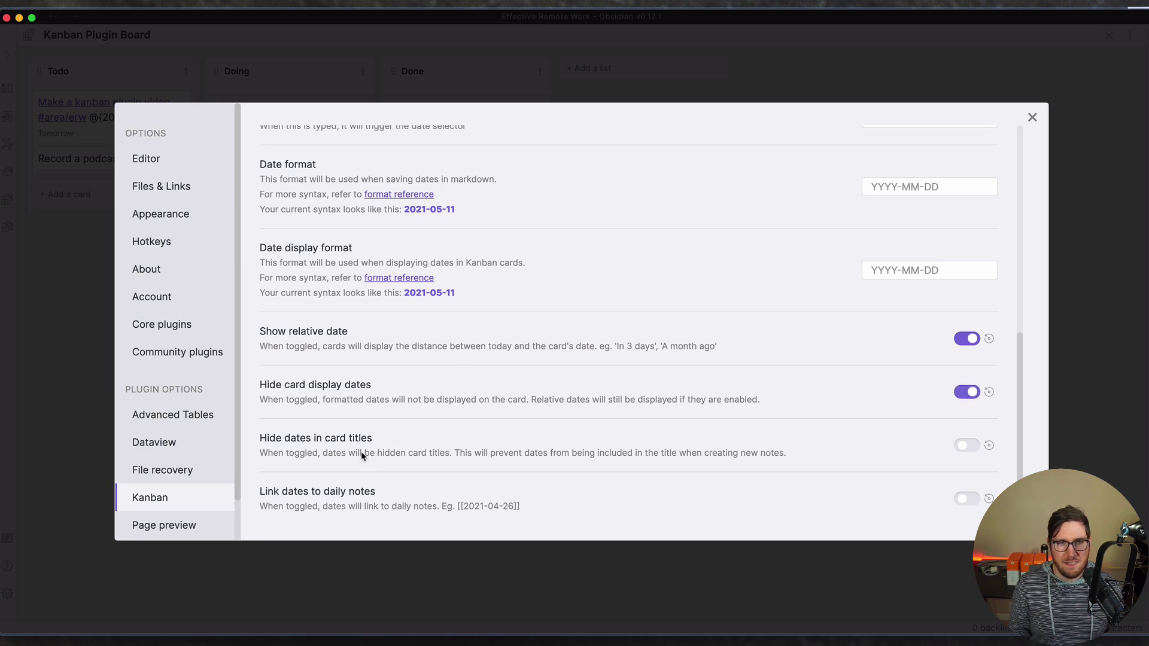
pyautogui.click(963, 446)
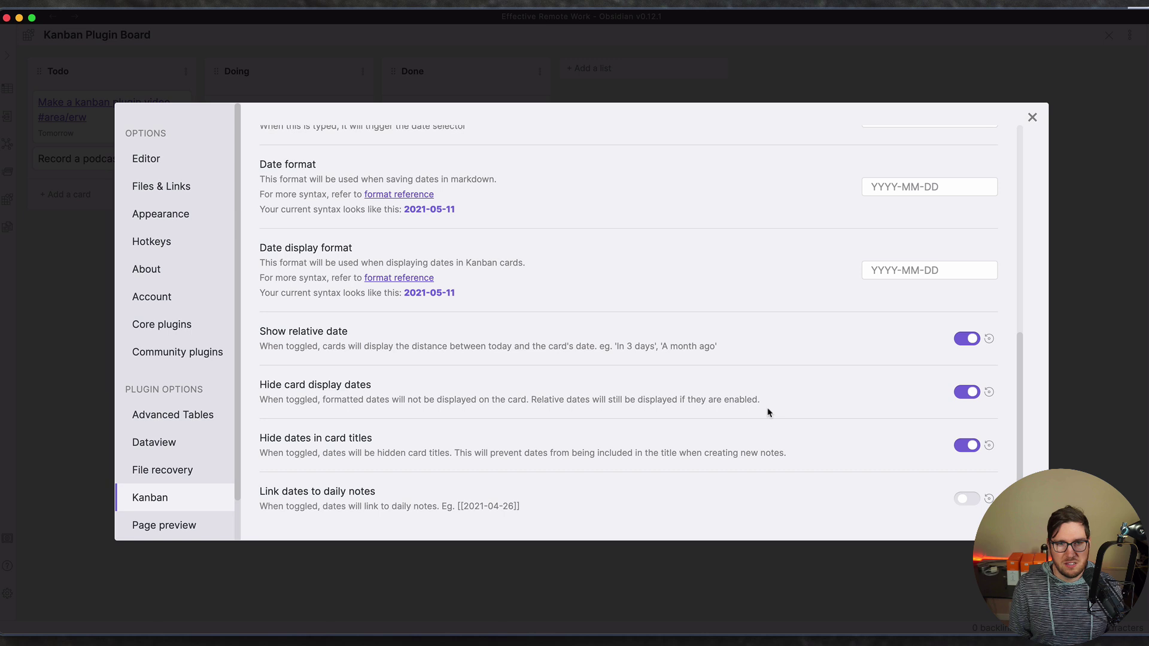
pyautogui.click(961, 502)
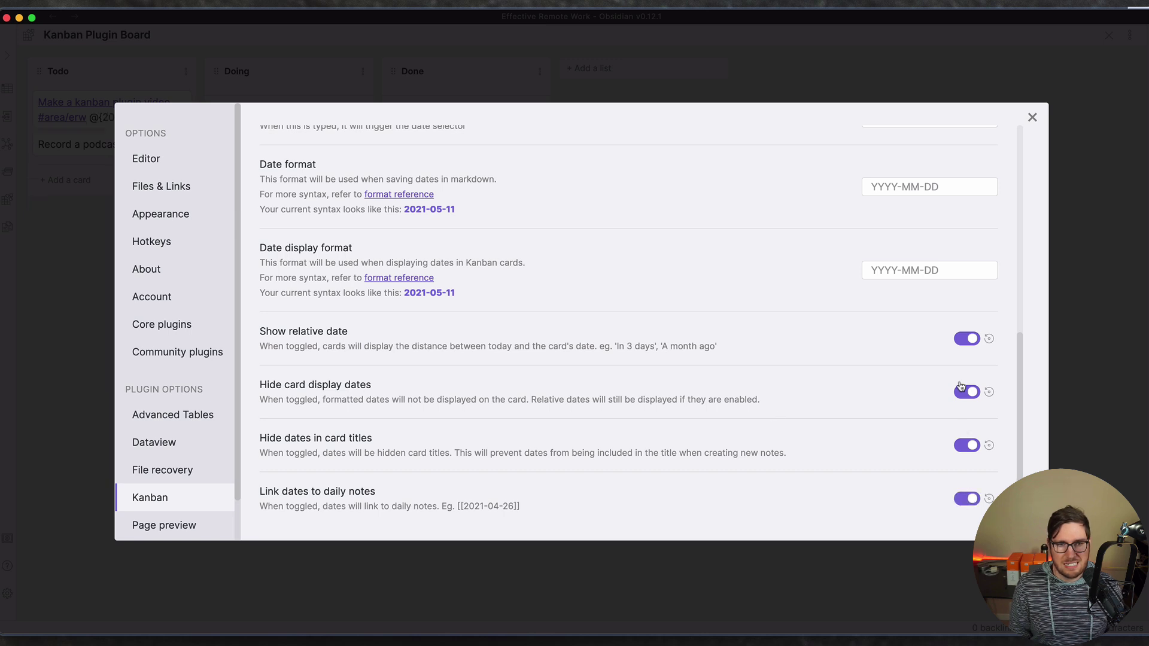
pyautogui.click(1032, 117)
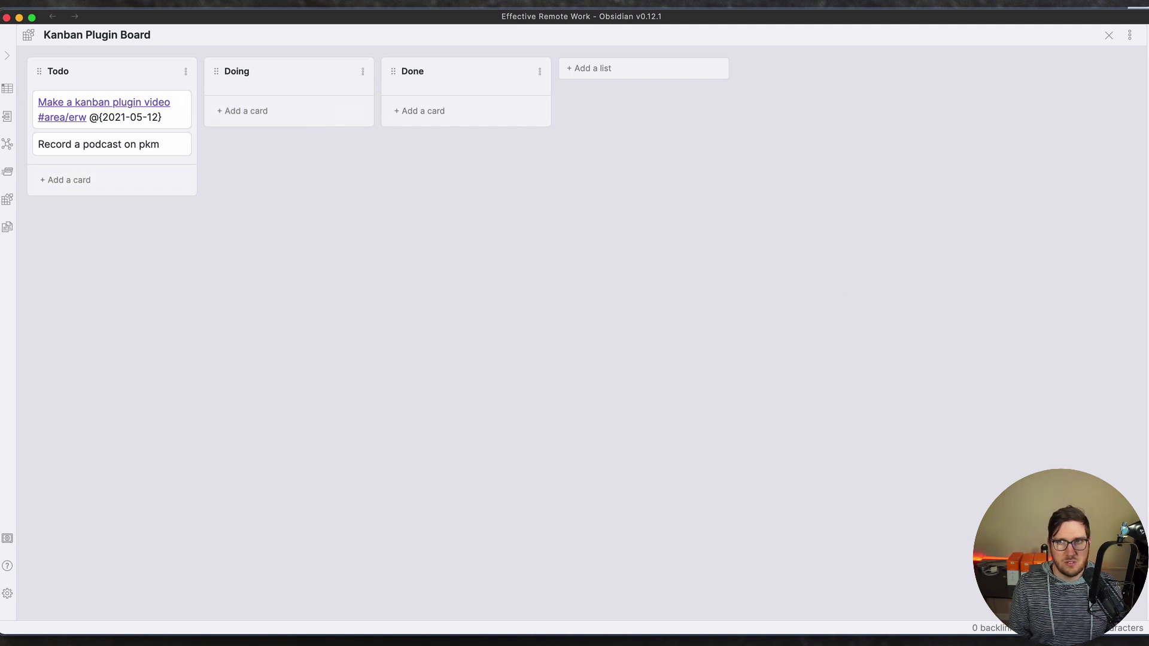
pyautogui.click(1129, 35)
pyautogui.click(1116, 57)
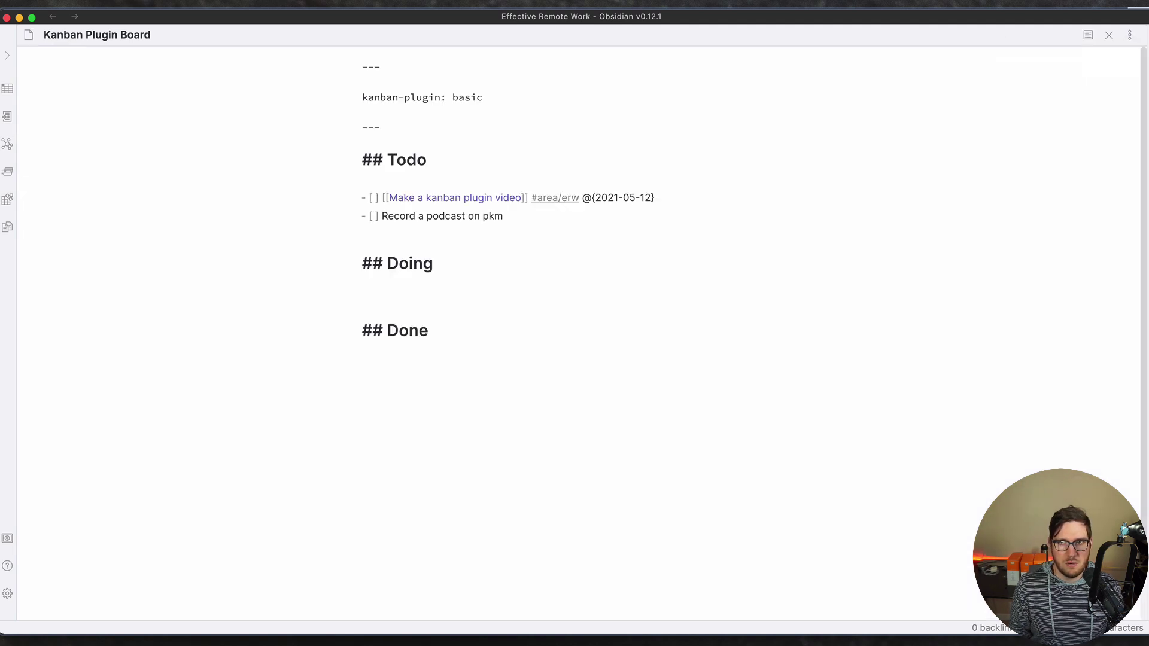
pyautogui.click(1130, 35)
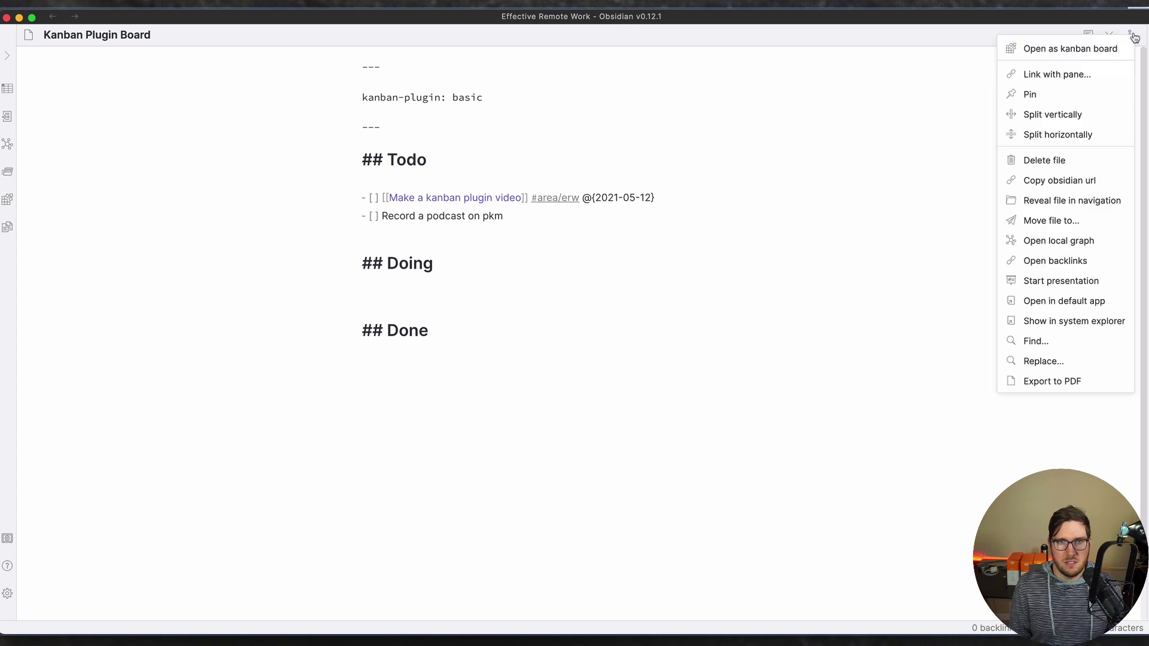
pyautogui.click(1098, 52)
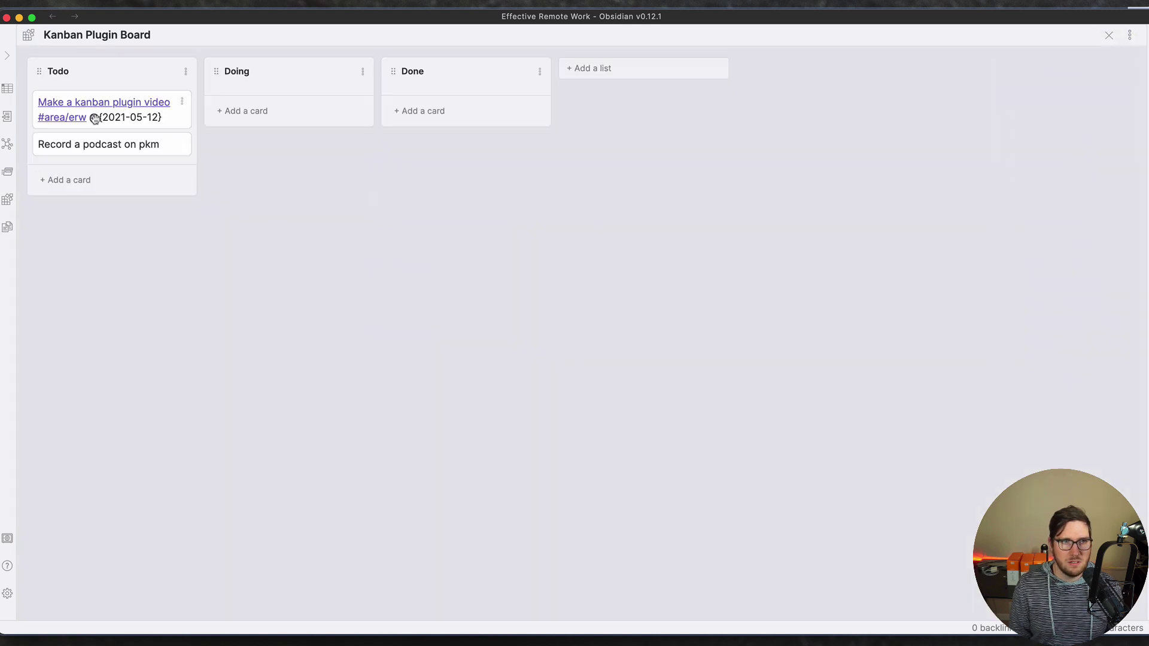
pyautogui.click(181, 104)
pyautogui.click(206, 118)
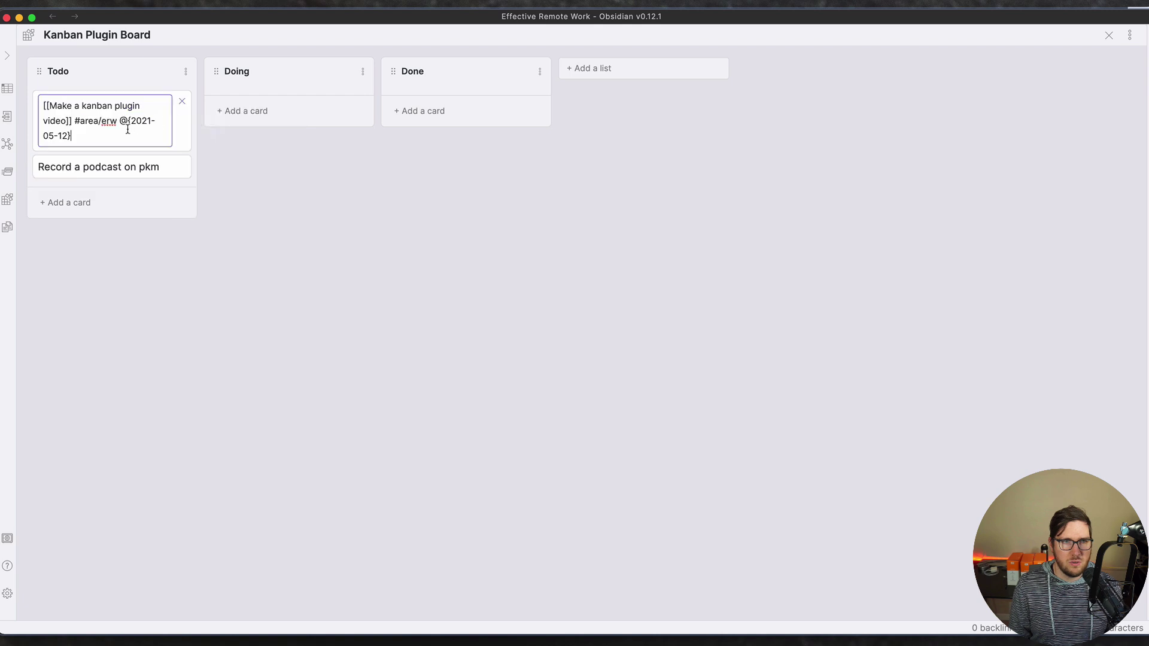
pyautogui.click(182, 102)
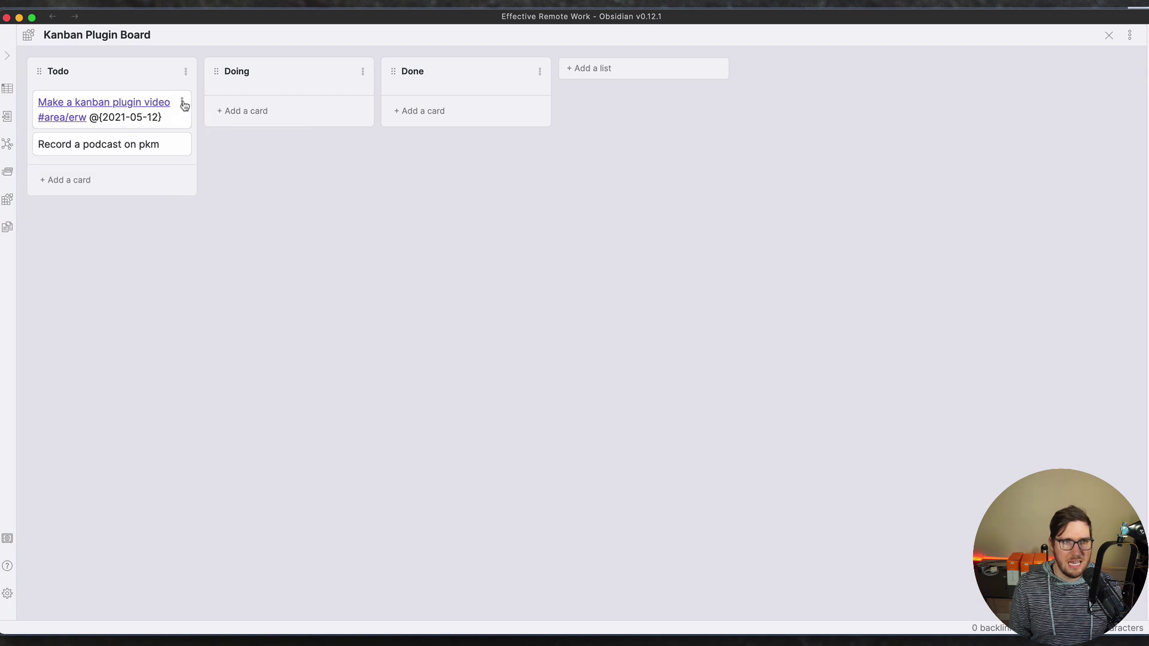
pyautogui.click(7, 593)
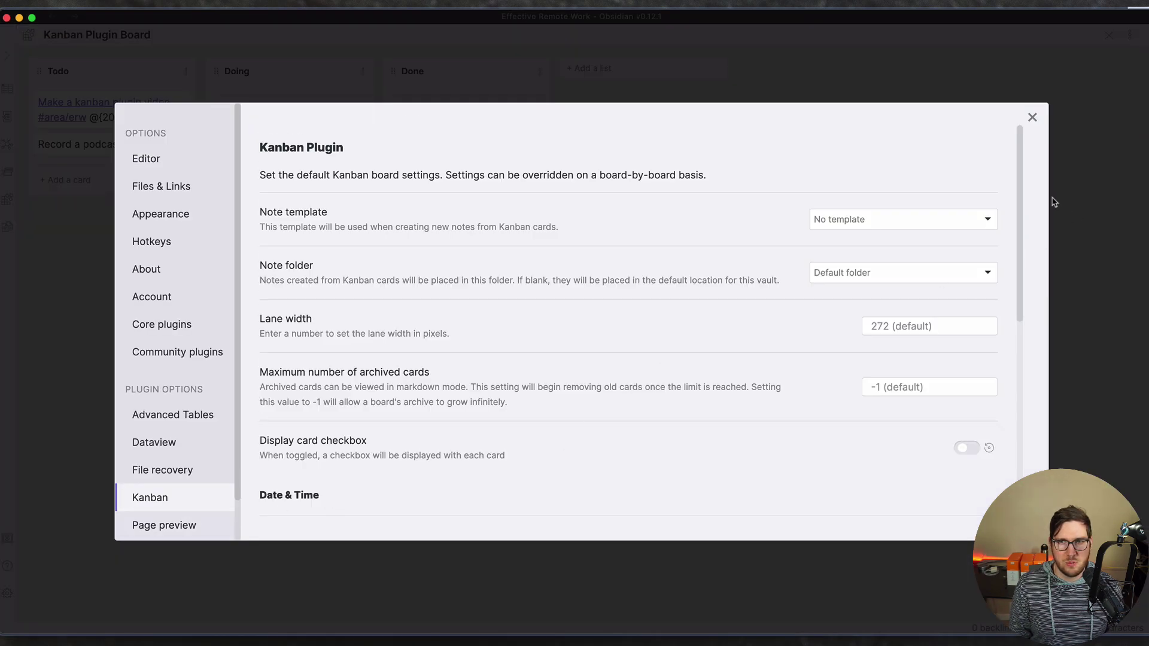
pyautogui.moveTo(1021, 179); pyautogui.dragTo(1023, 423)
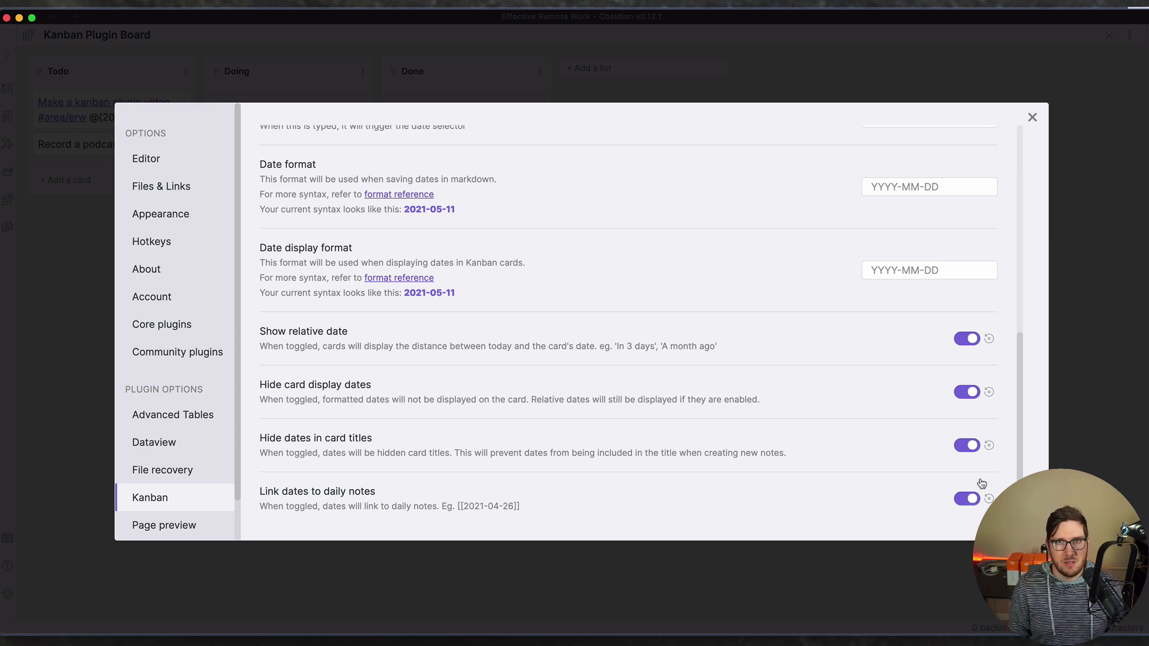
pyautogui.click(1033, 118)
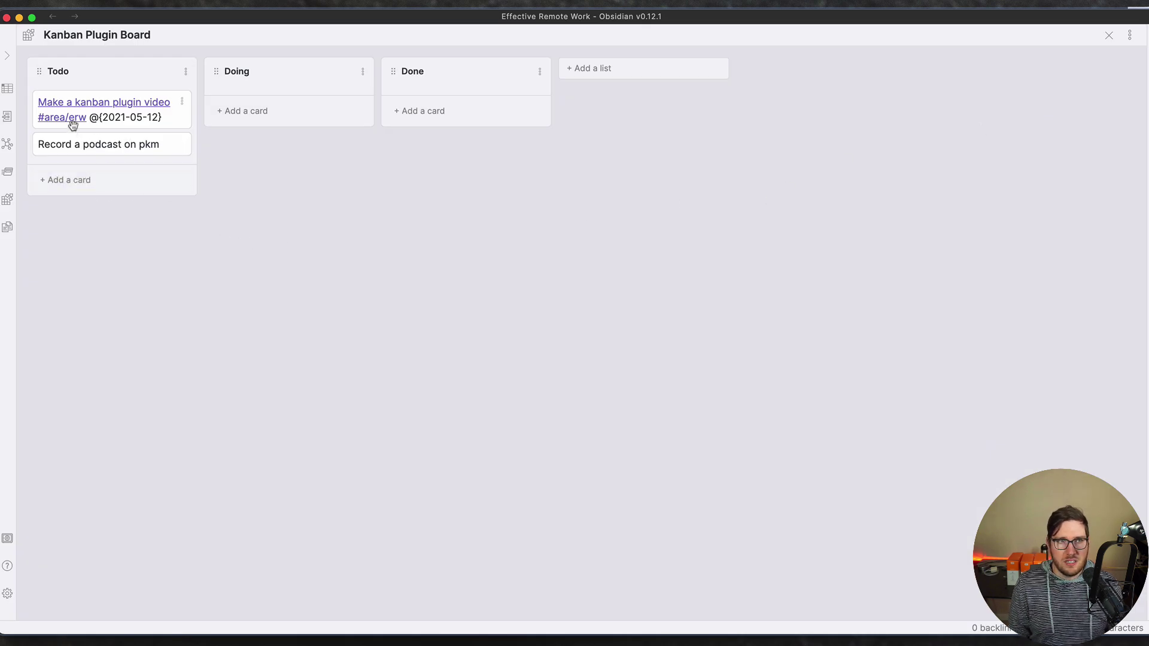
# Move the video card to Doing and set the Done list to mark items complete.
pyautogui.moveTo(115, 117); pyautogui.dragTo(266, 118)
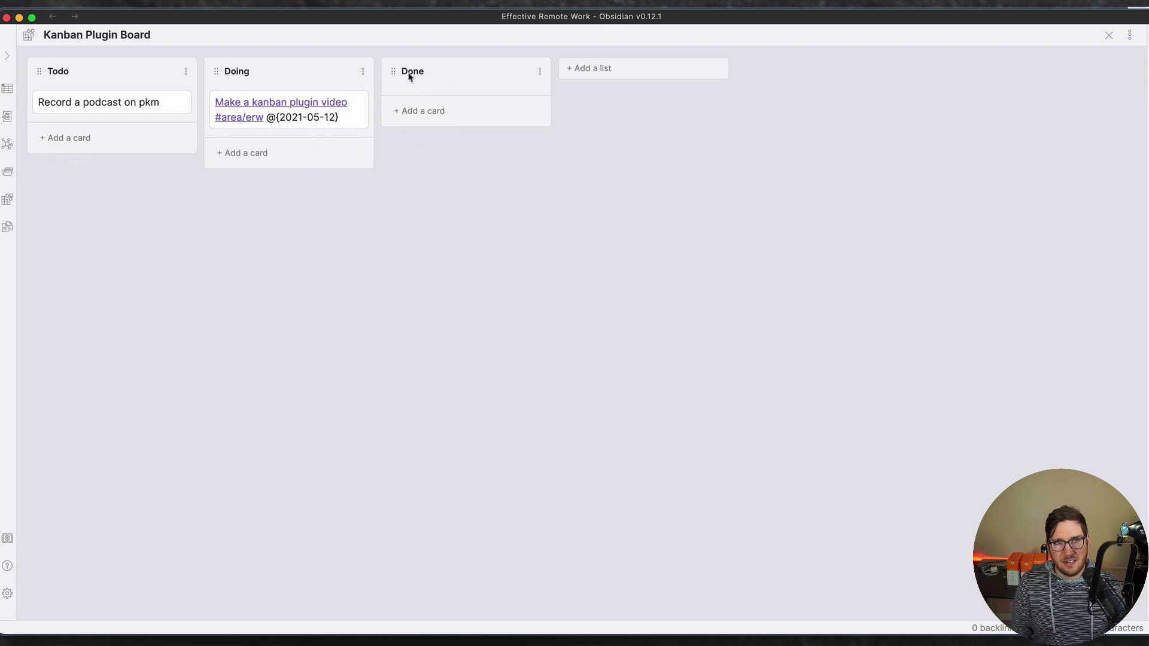
pyautogui.click(540, 75)
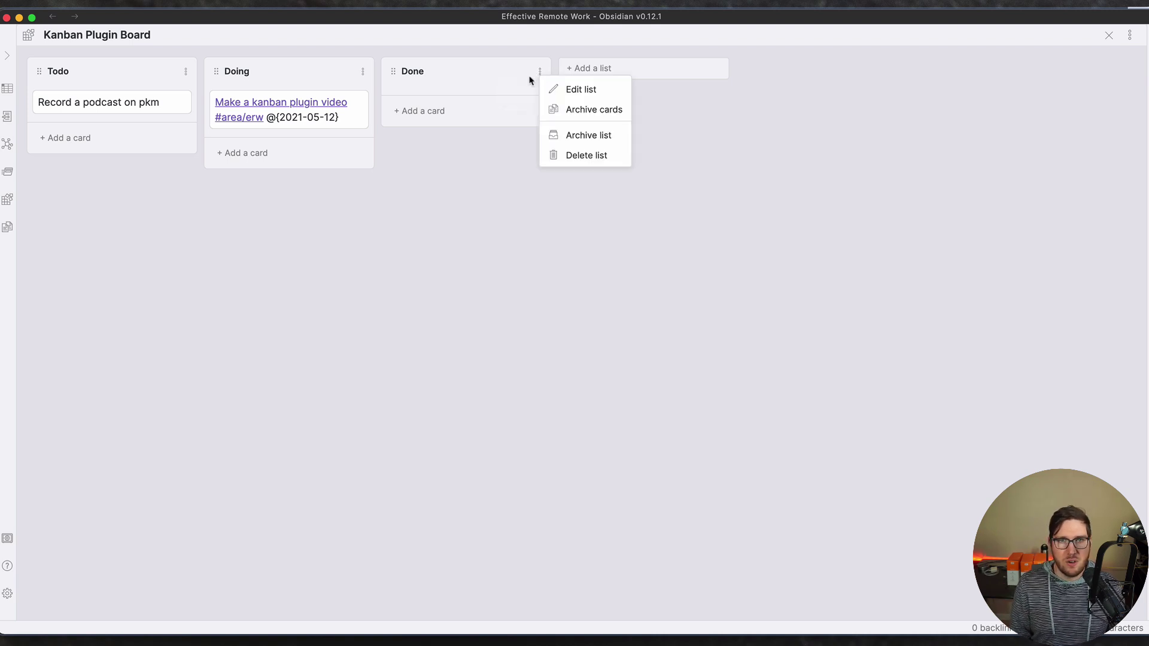
pyautogui.click(570, 90)
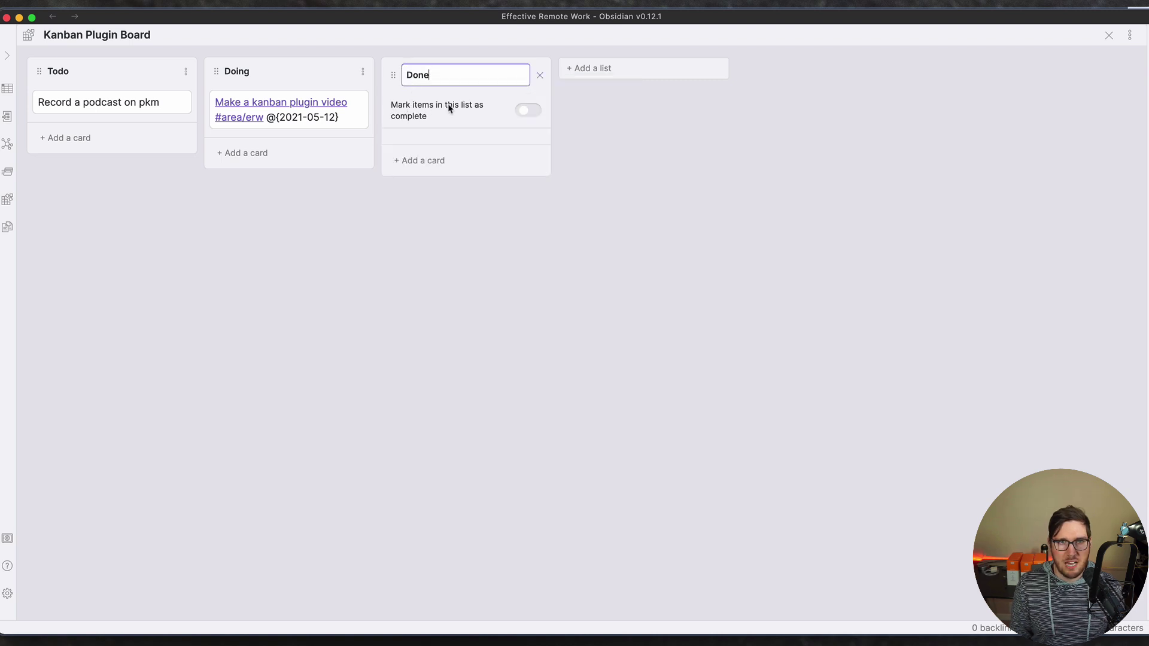
pyautogui.click(526, 110)
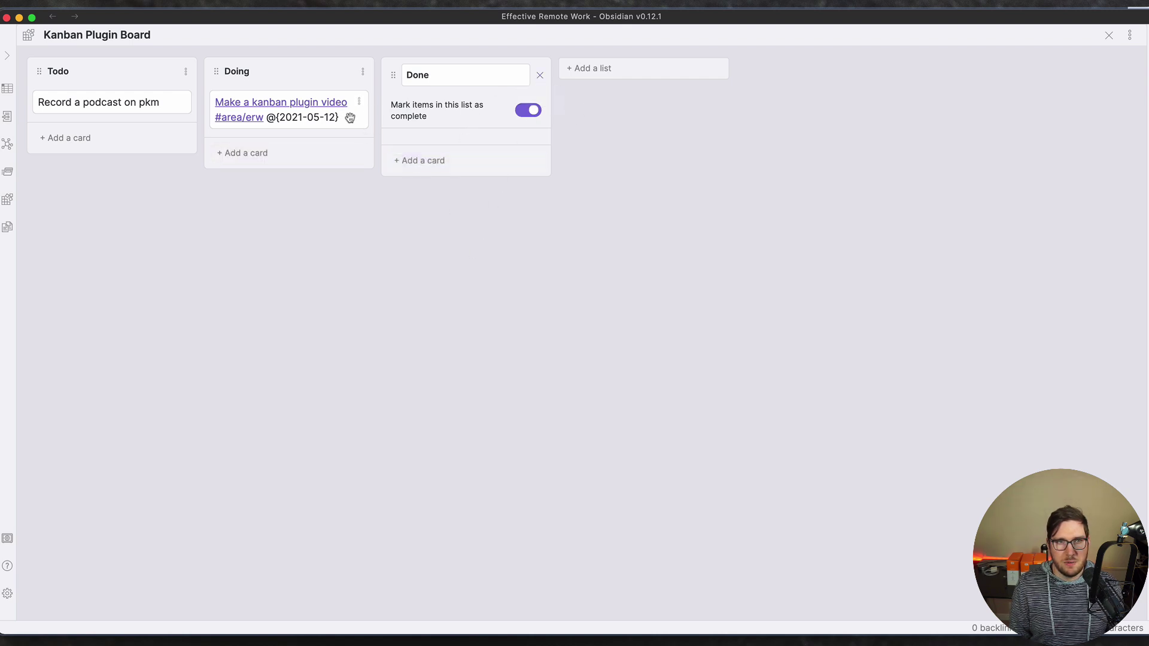
# Drag the video card into Done and view the board's markdown source.
pyautogui.moveTo(360, 121); pyautogui.dragTo(472, 134)
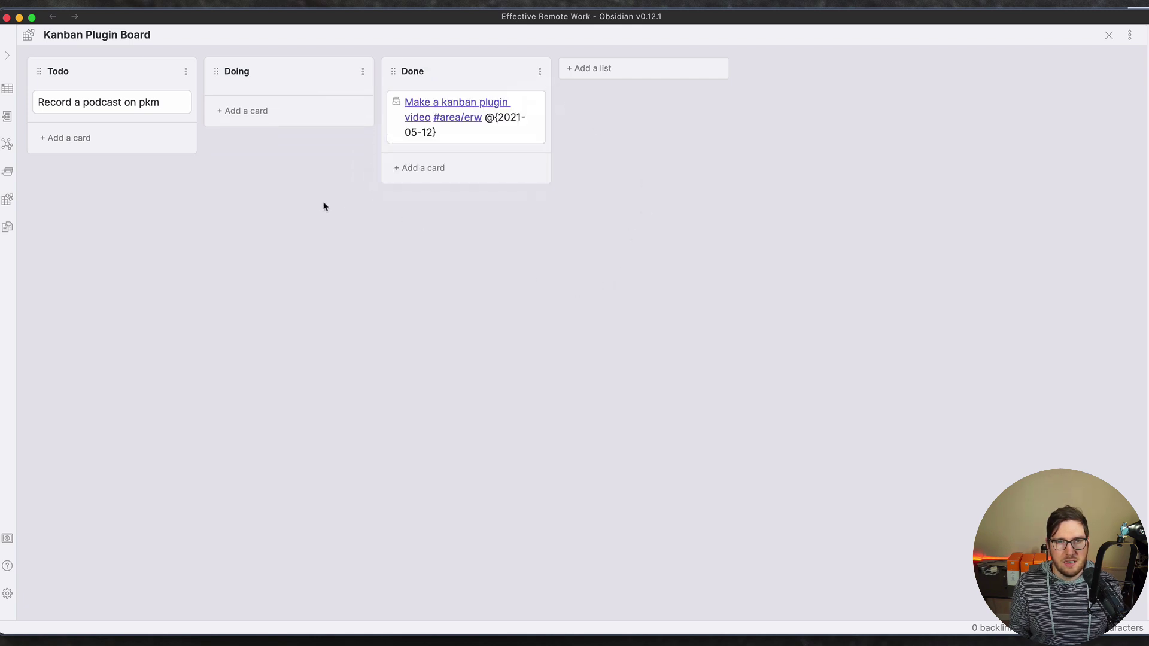
pyautogui.click(1130, 35)
pyautogui.click(1100, 50)
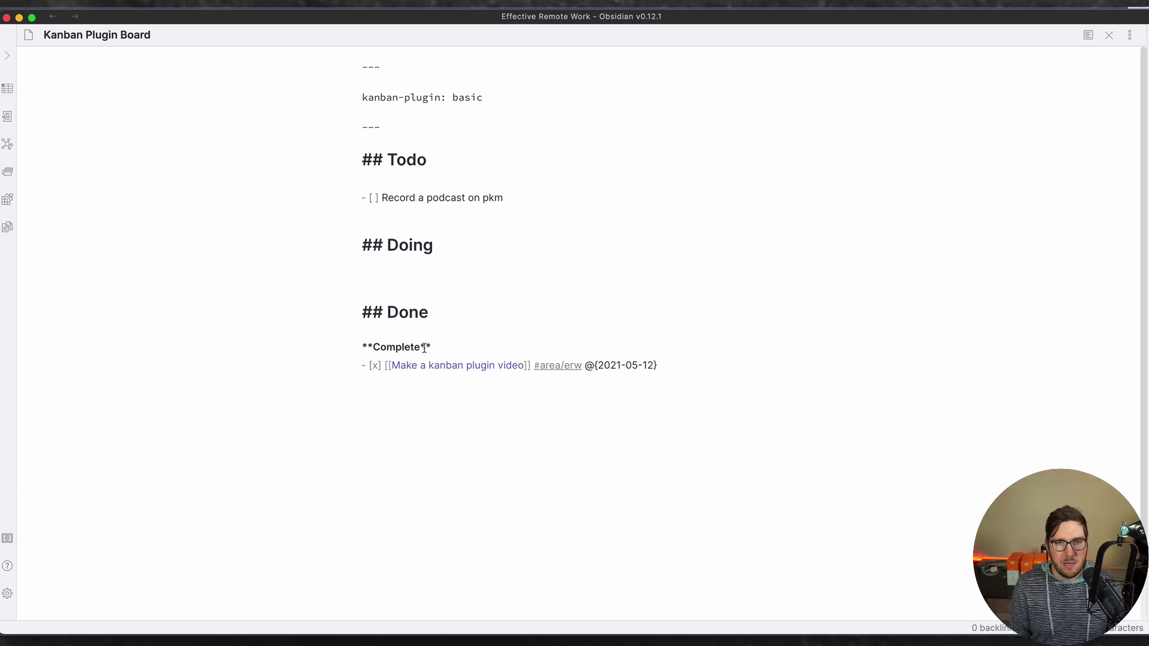
# Return to the board view and archive all cards in the Done list.
pyautogui.click(1130, 35)
pyautogui.click(1092, 60)
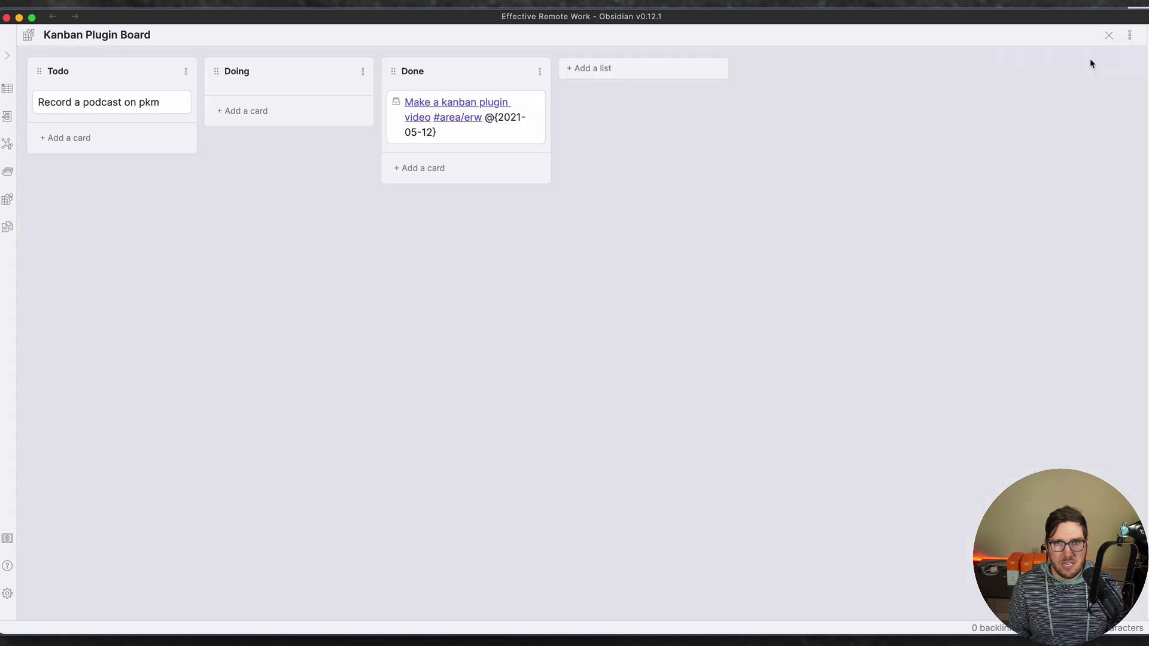
pyautogui.click(540, 71)
pyautogui.click(593, 110)
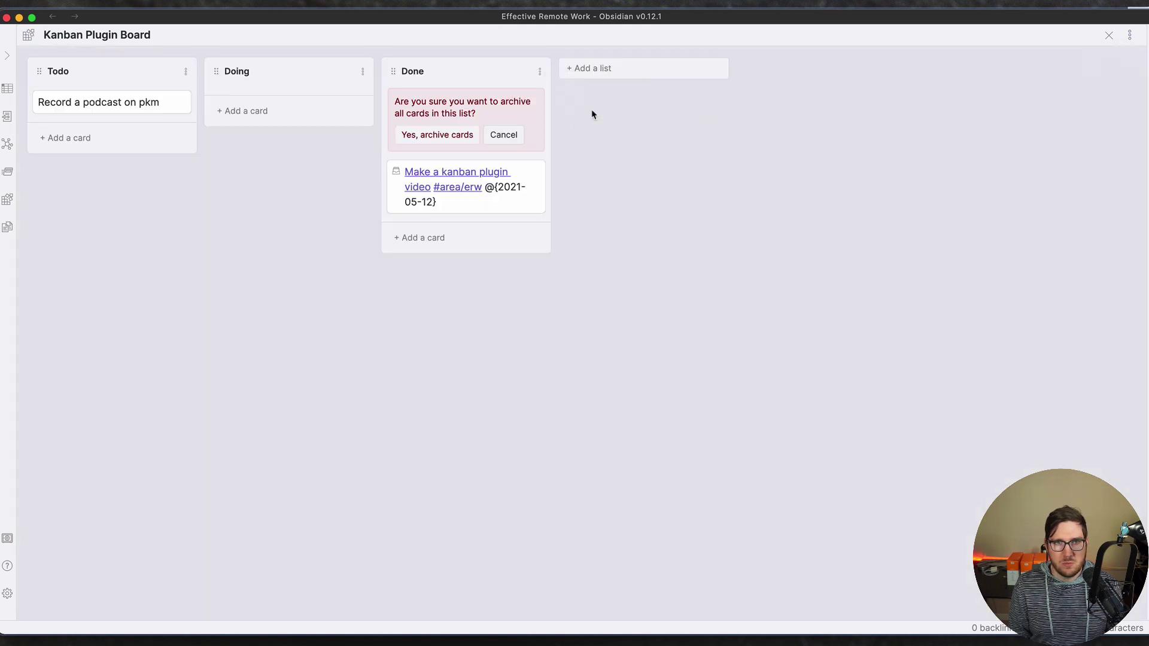
pyautogui.click(439, 136)
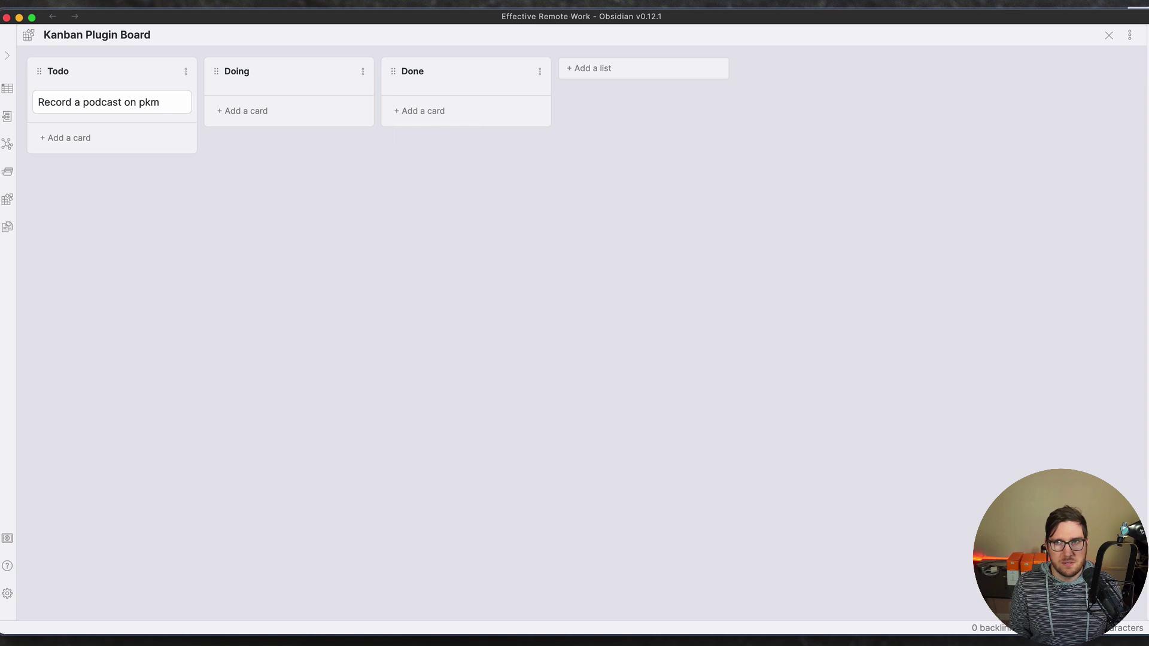
# Check the note's markdown source, then switch it back to the kanban board.
pyautogui.click(1129, 36)
pyautogui.click(1098, 53)
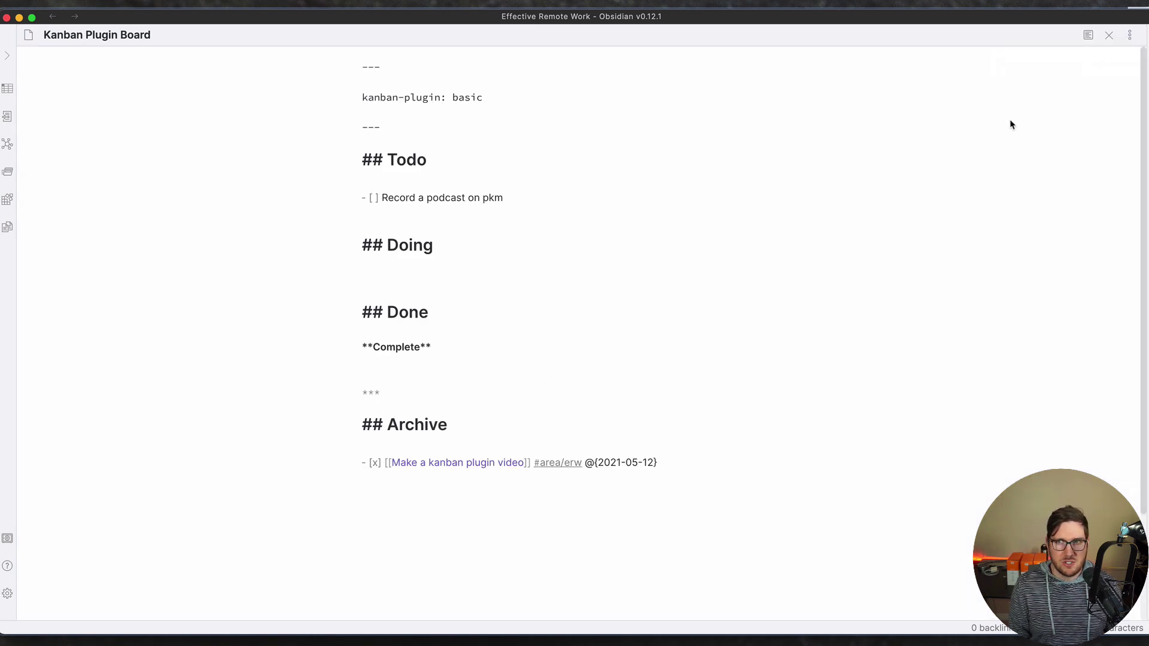
pyautogui.click(1132, 37)
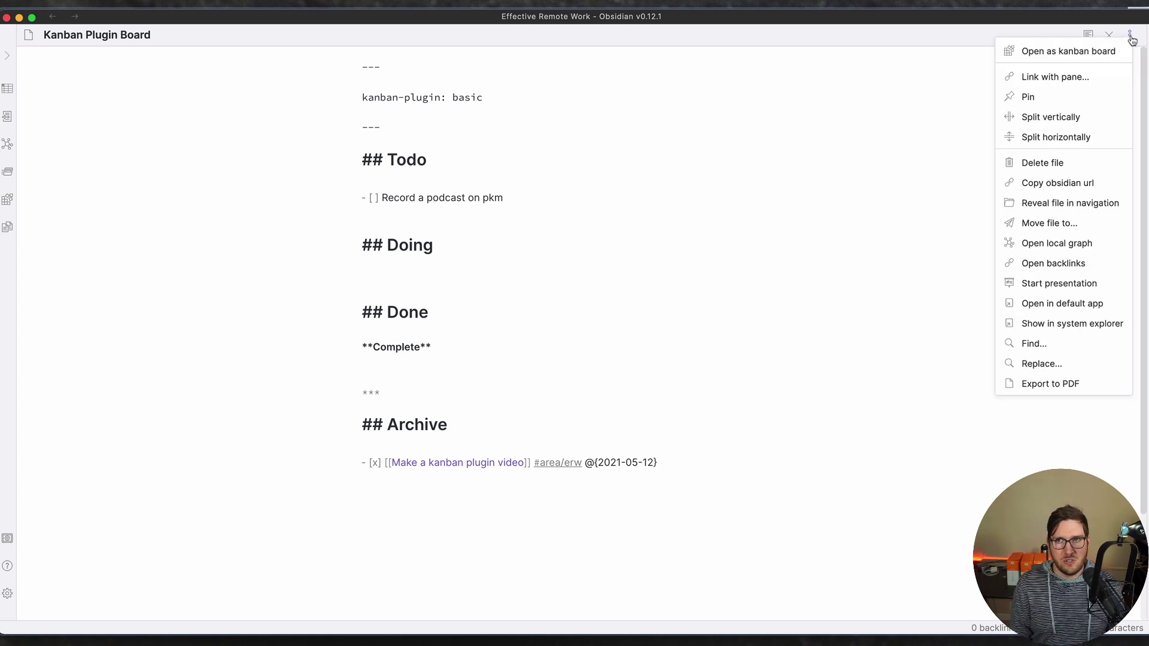
pyautogui.click(1096, 51)
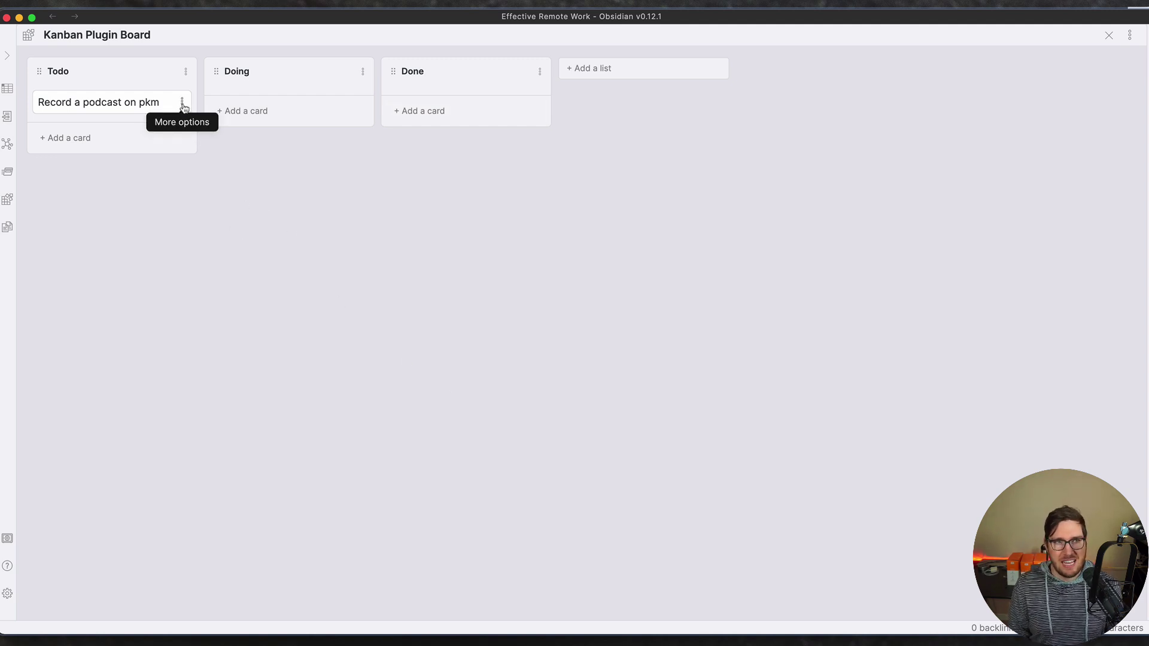
# Date the podcast card May 10 and drag it into the Done list.
pyautogui.click(182, 106)
pyautogui.click(258, 144)
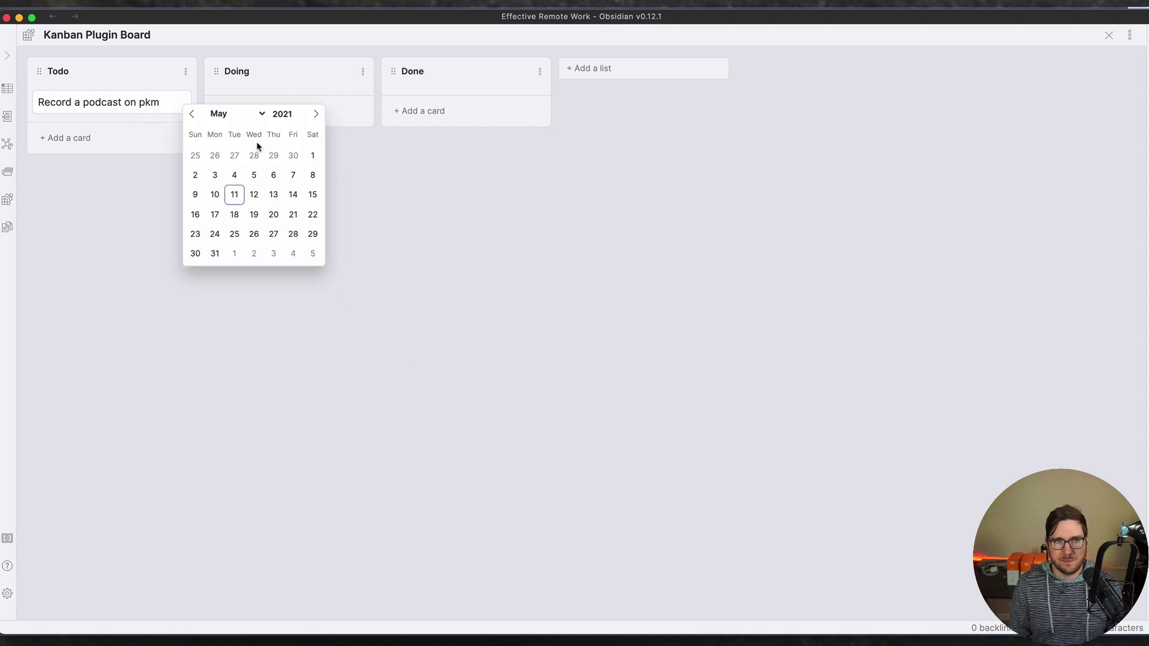
pyautogui.click(215, 194)
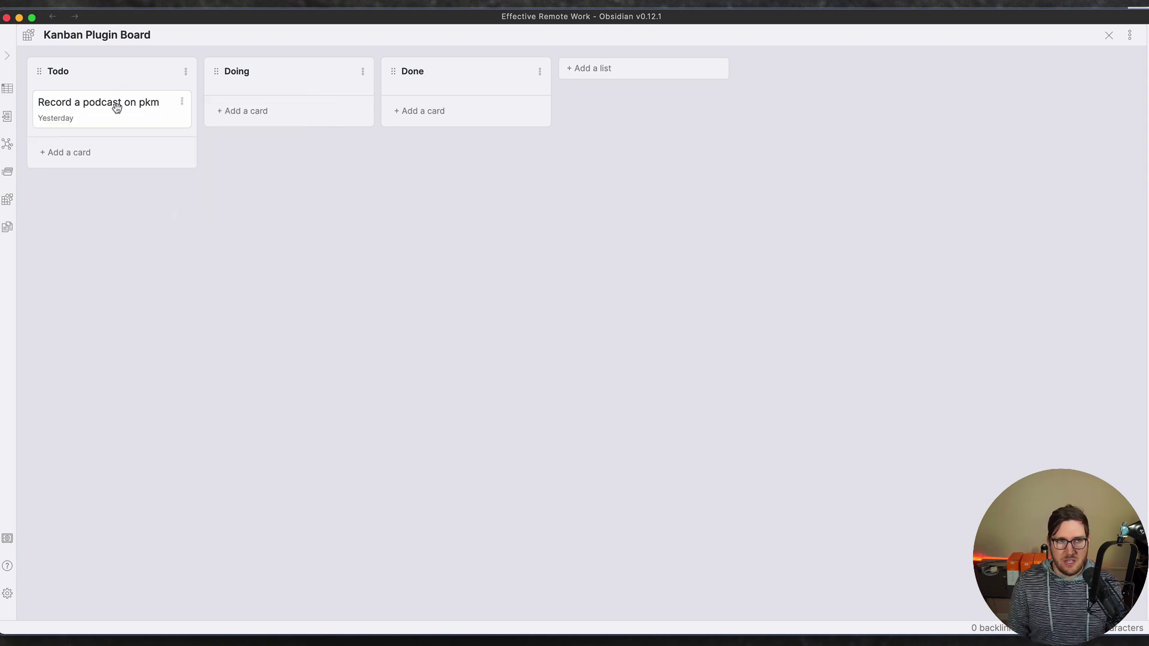
pyautogui.moveTo(116, 106); pyautogui.dragTo(465, 106)
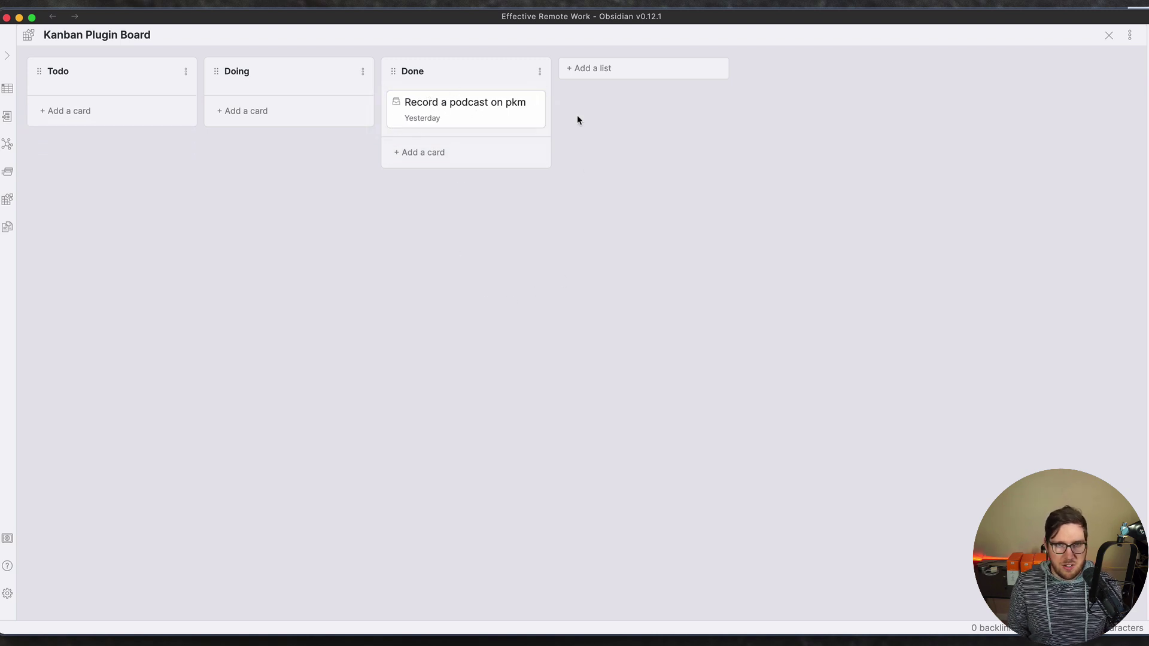
# Archive the Done list's cards and view the note's markdown source.
pyautogui.click(540, 71)
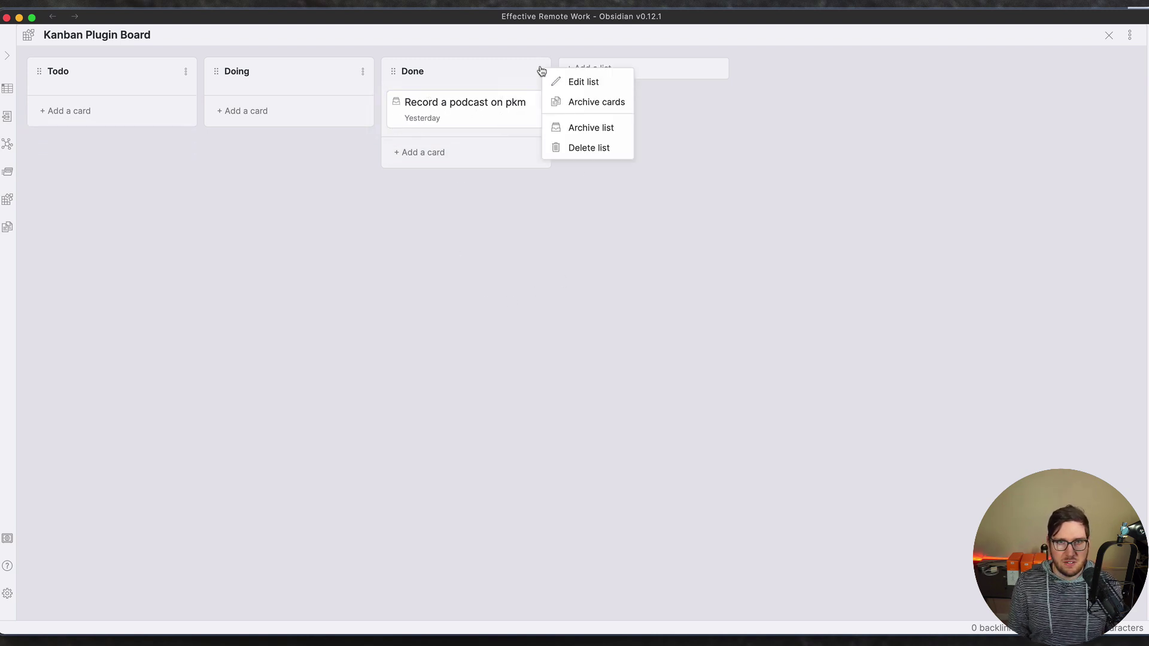
pyautogui.click(590, 102)
pyautogui.click(461, 137)
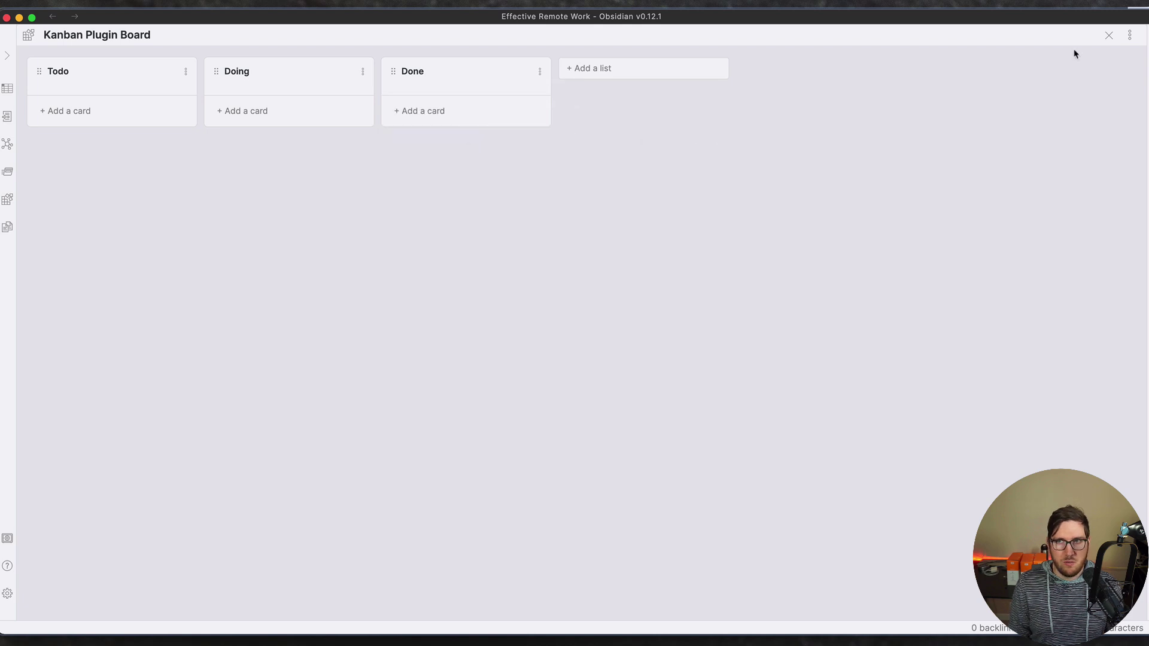
pyautogui.click(1130, 37)
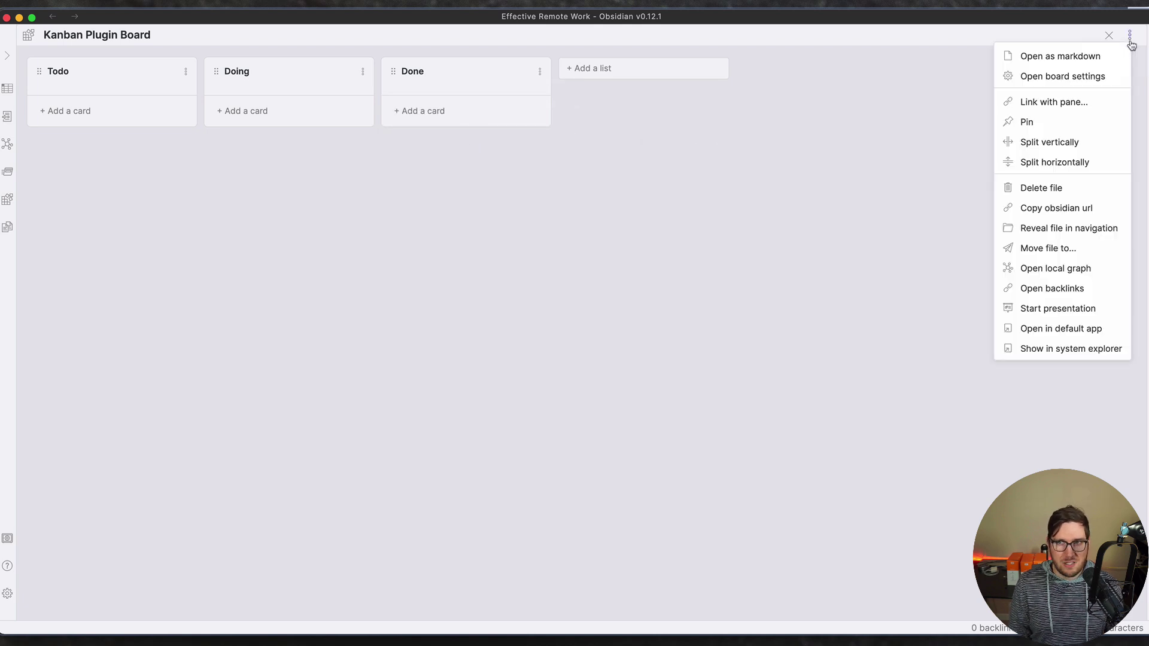
pyautogui.click(1066, 67)
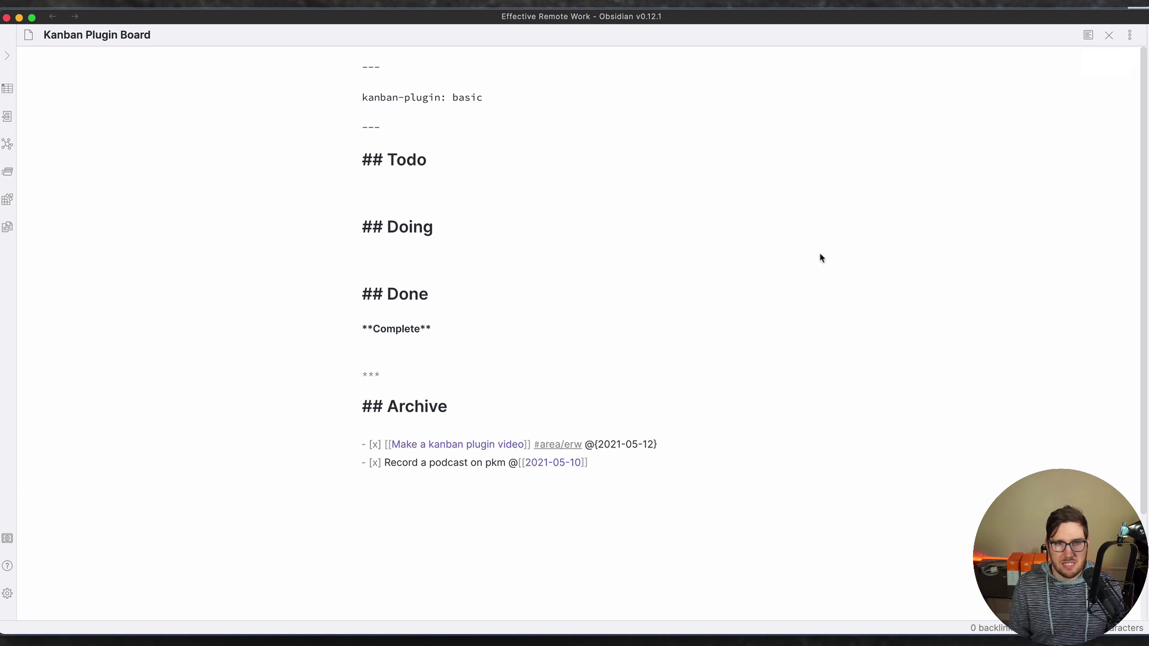
# Move the archived podcast task line under **Complete** in Done and reopen the kanban board view.
pyautogui.doubleClick(399, 461)
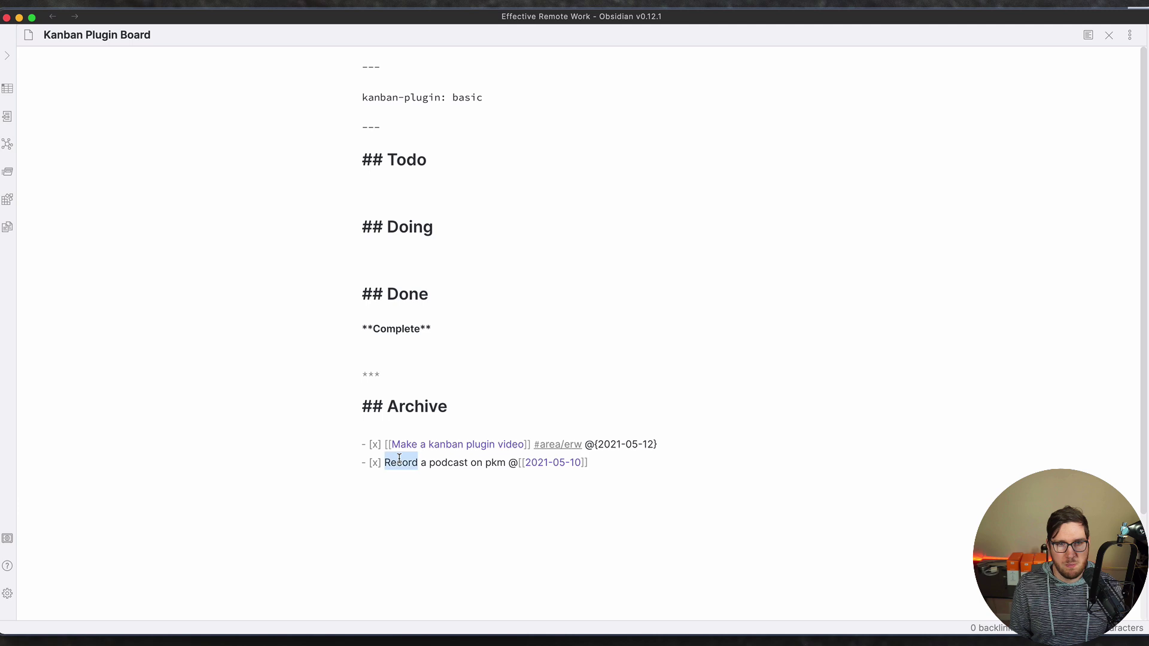
pyautogui.tripleClick(400, 461)
pyautogui.press('super+x')
pyautogui.click(398, 338)
pyautogui.press('super+v')
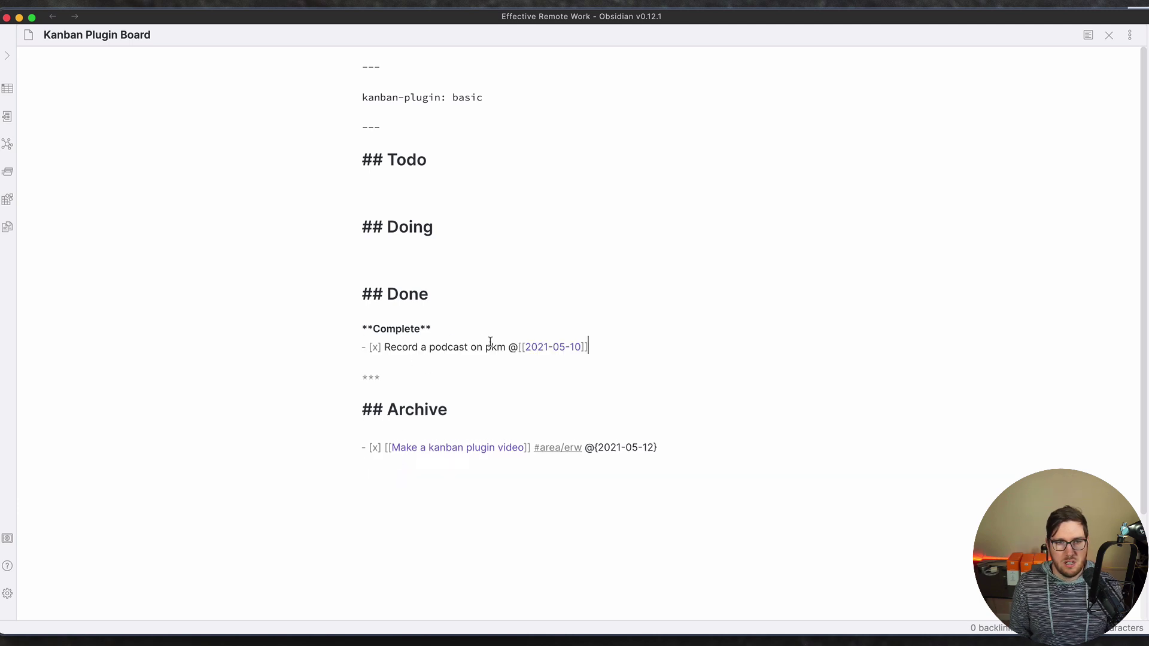
pyautogui.click(1130, 33)
pyautogui.click(1115, 43)
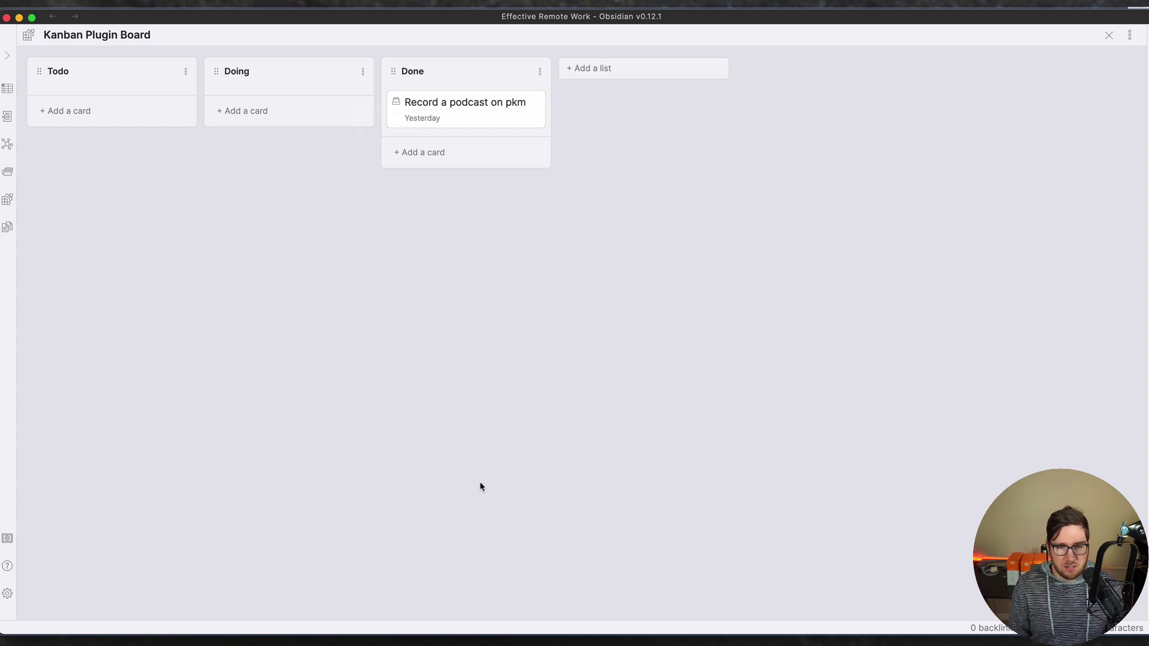
# Turn on 'Display card checkbox' in the Kanban plugin settings.
pyautogui.click(7, 595)
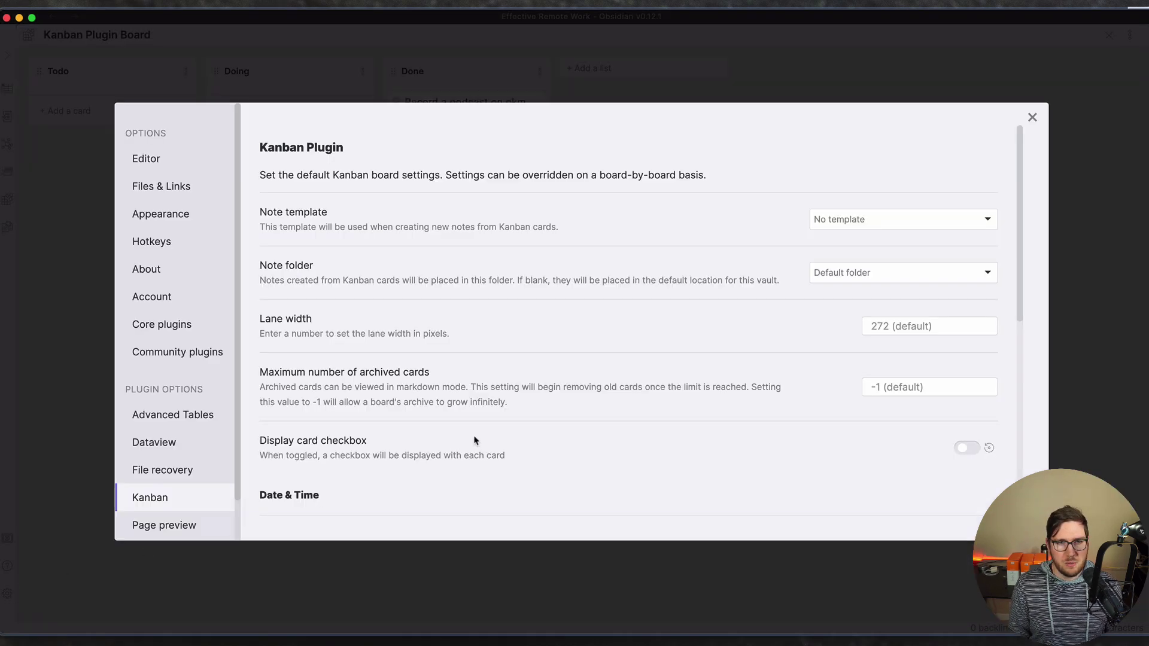
pyautogui.click(965, 448)
pyautogui.click(1032, 118)
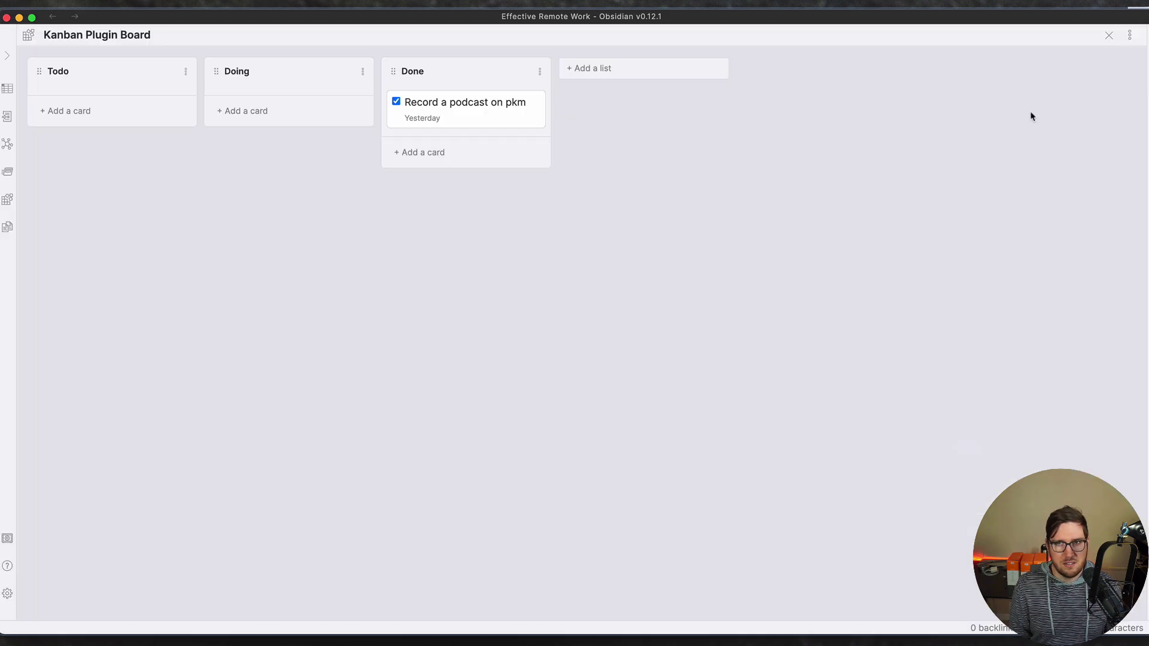
# Move the podcast card to Doing, toggle its checkbox, then return it to Done.
pyautogui.moveTo(407, 104); pyautogui.dragTo(261, 109)
pyautogui.click(218, 102)
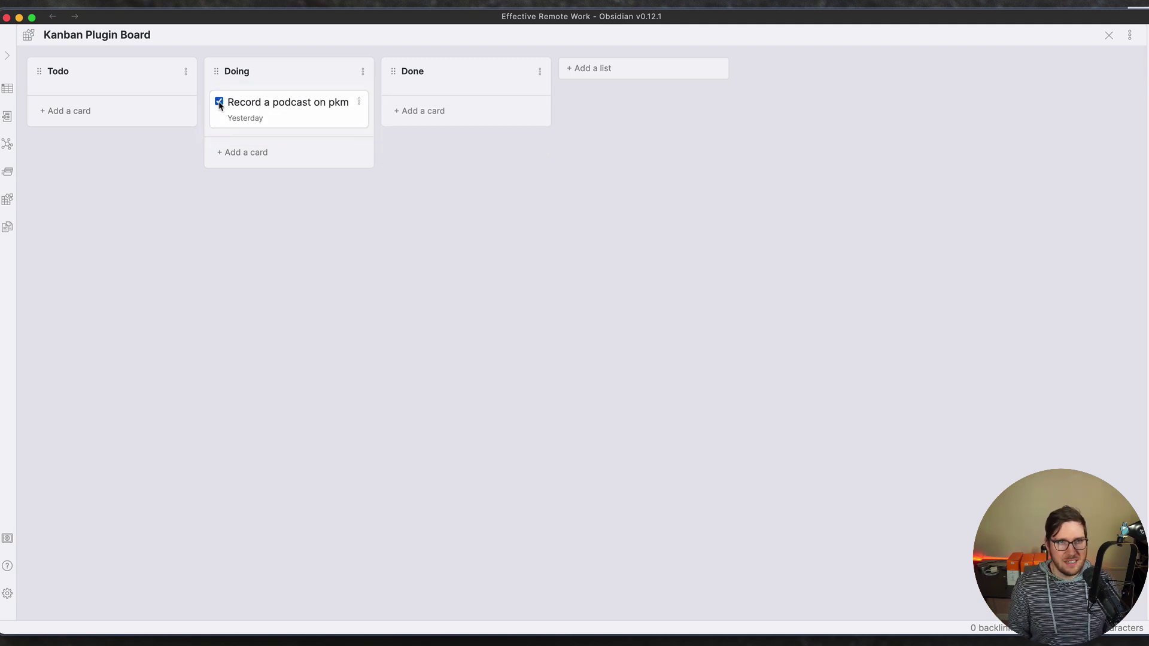
pyautogui.click(218, 103)
pyautogui.moveTo(249, 103); pyautogui.dragTo(411, 102)
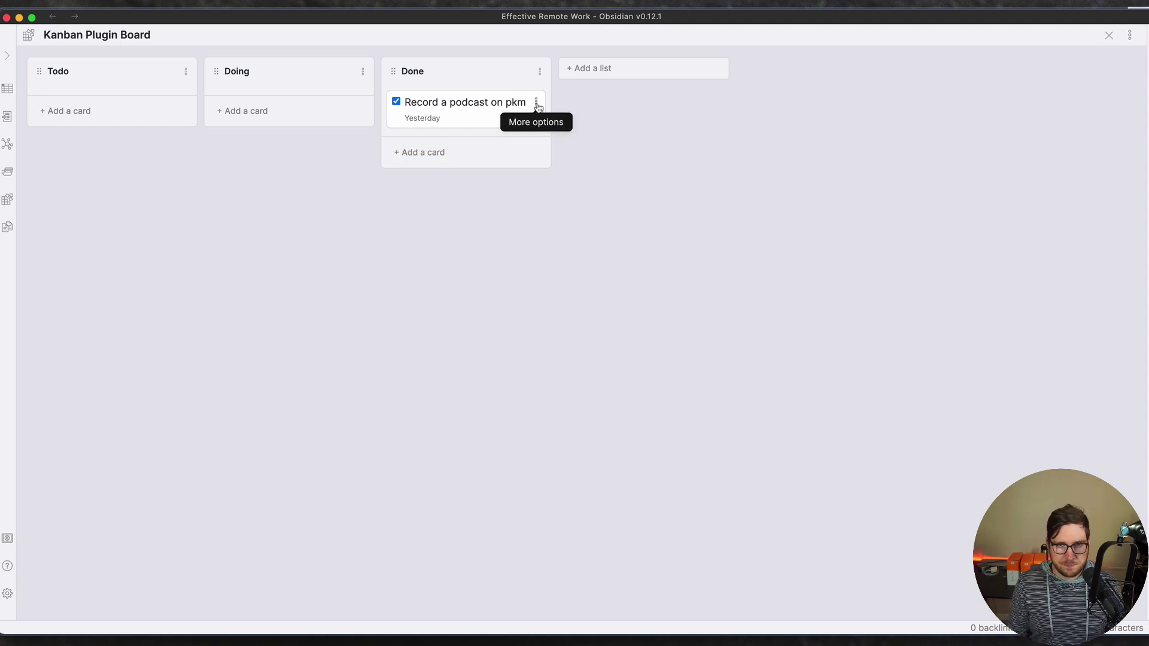
# Edit the podcast card to add a [Things] link with the things:// task URL from clipboard history.
pyautogui.click(536, 104)
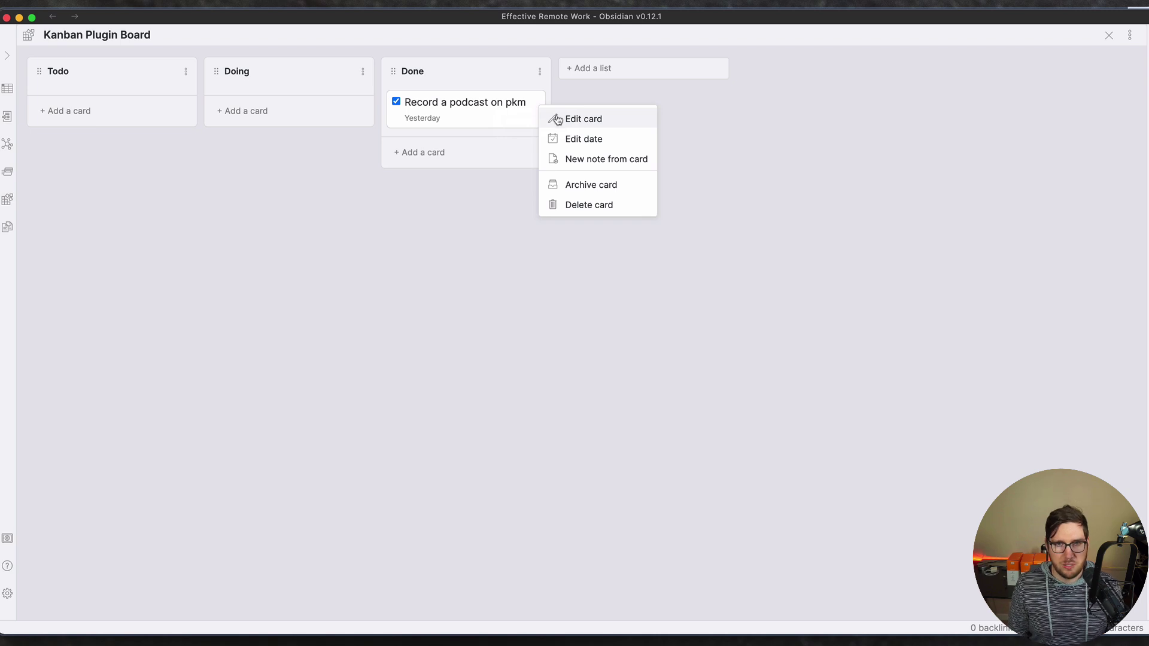
pyautogui.click(557, 120)
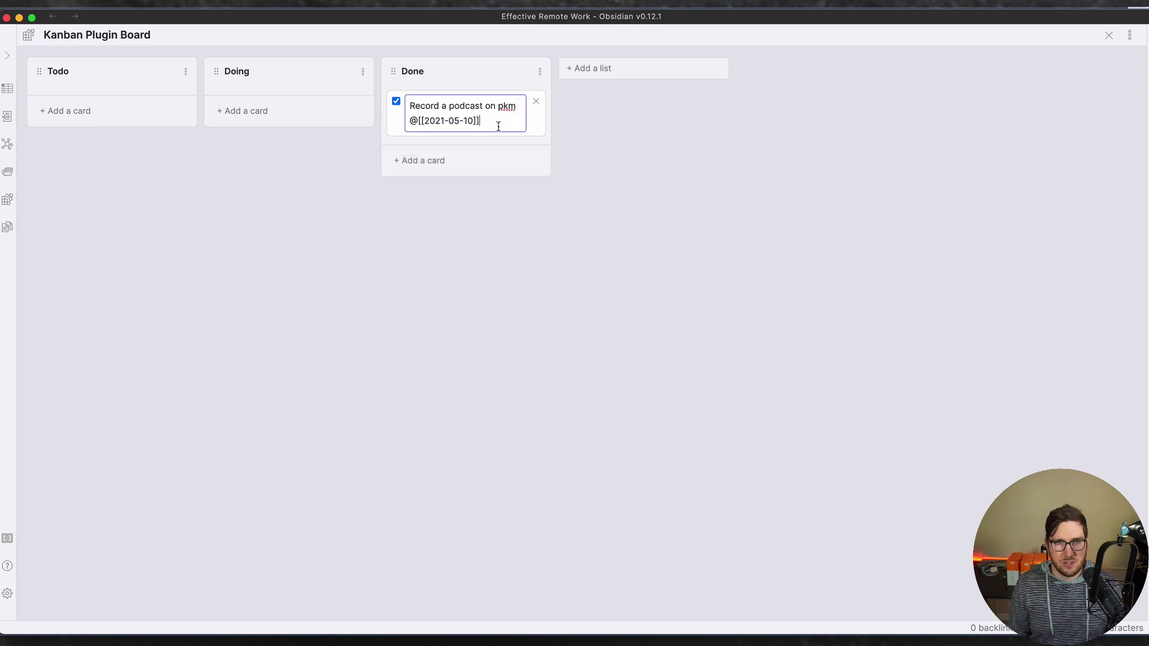
pyautogui.write('[Things]')
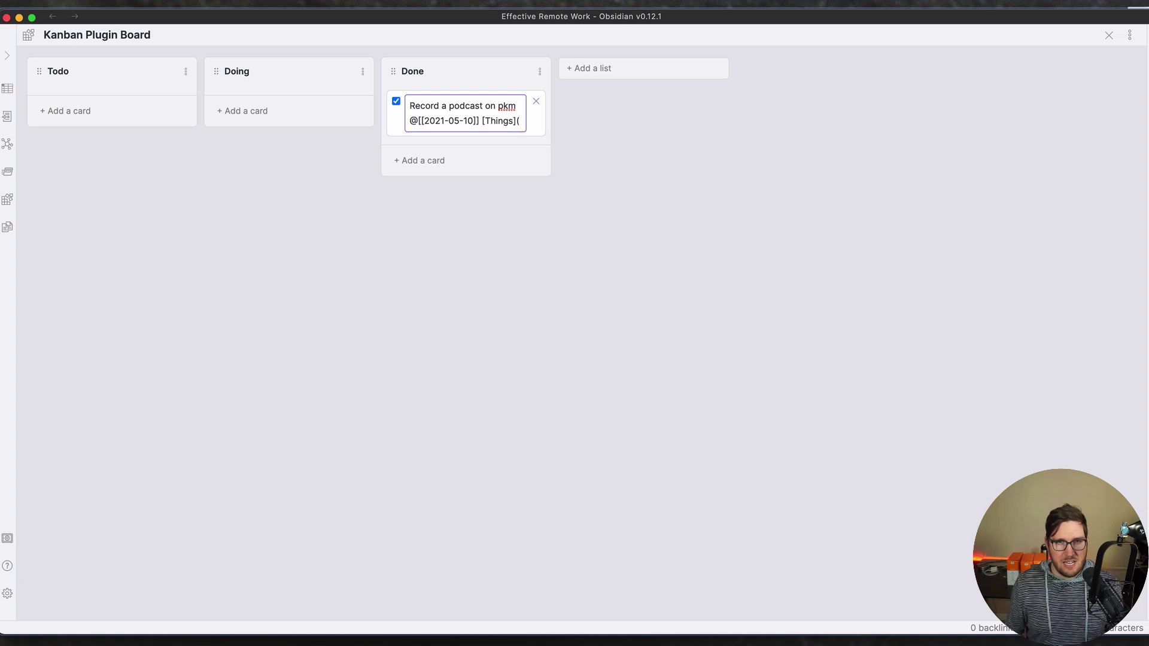
pyautogui.write('(')
pyautogui.hotkey('alt', 'space')
pyautogui.write('thing')
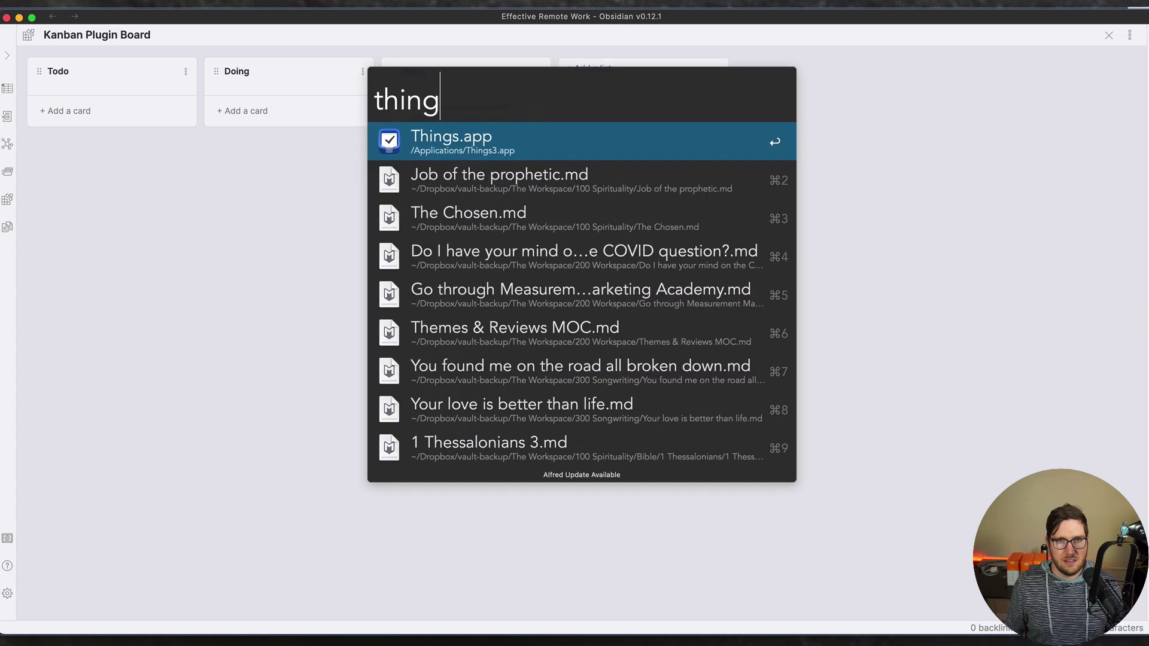
pyautogui.press('Return')
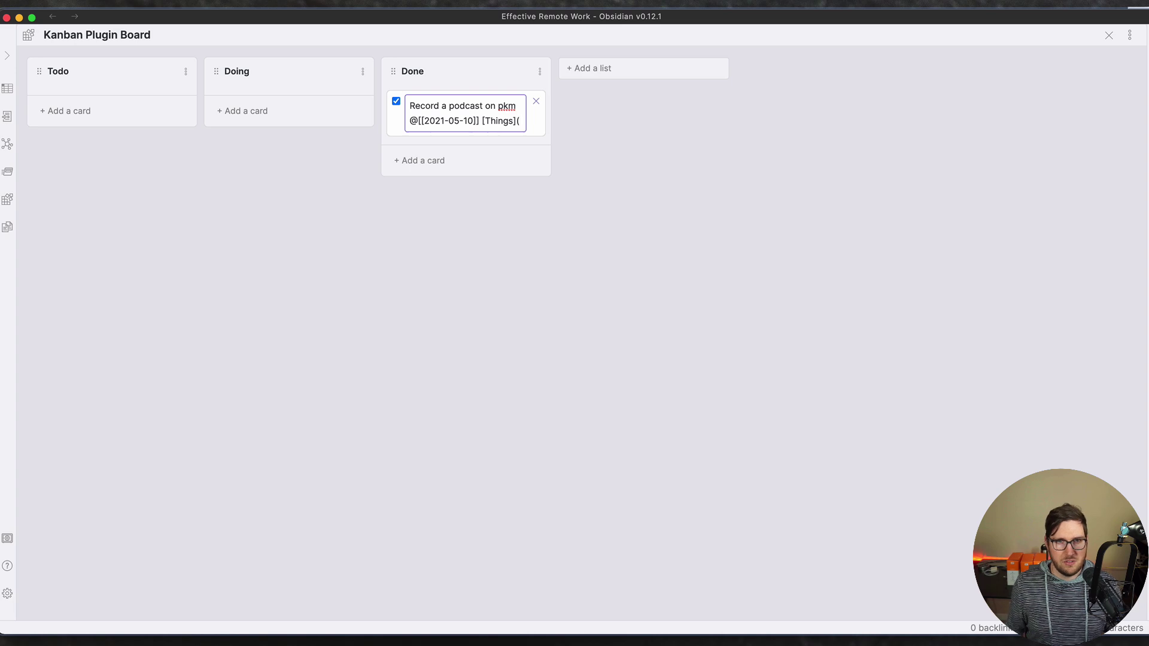
pyautogui.press('alt+super+c')
pyautogui.write('things')
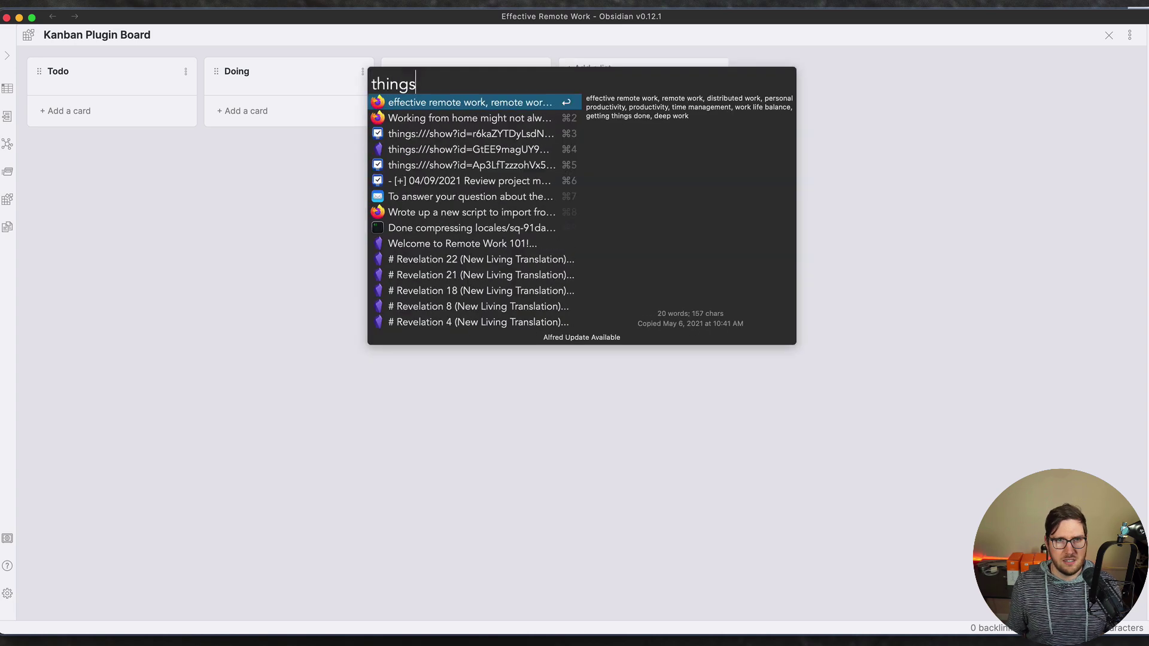
pyautogui.press('Down')
pyautogui.press('Down')
pyautogui.press('Return')
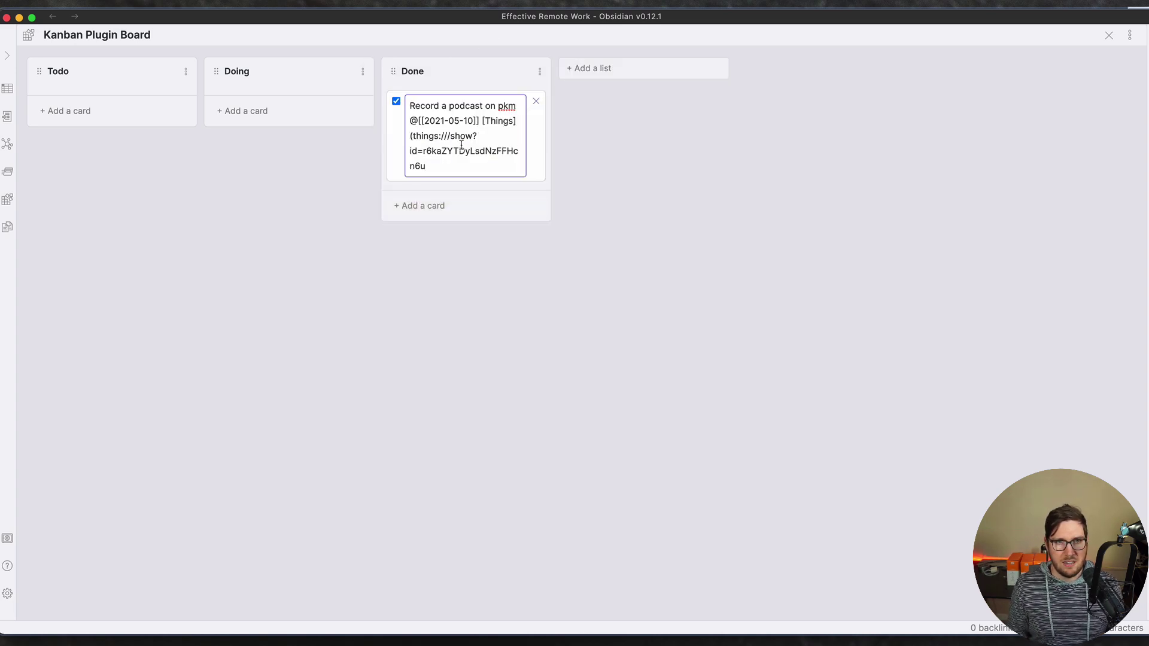
pyautogui.press('Return')
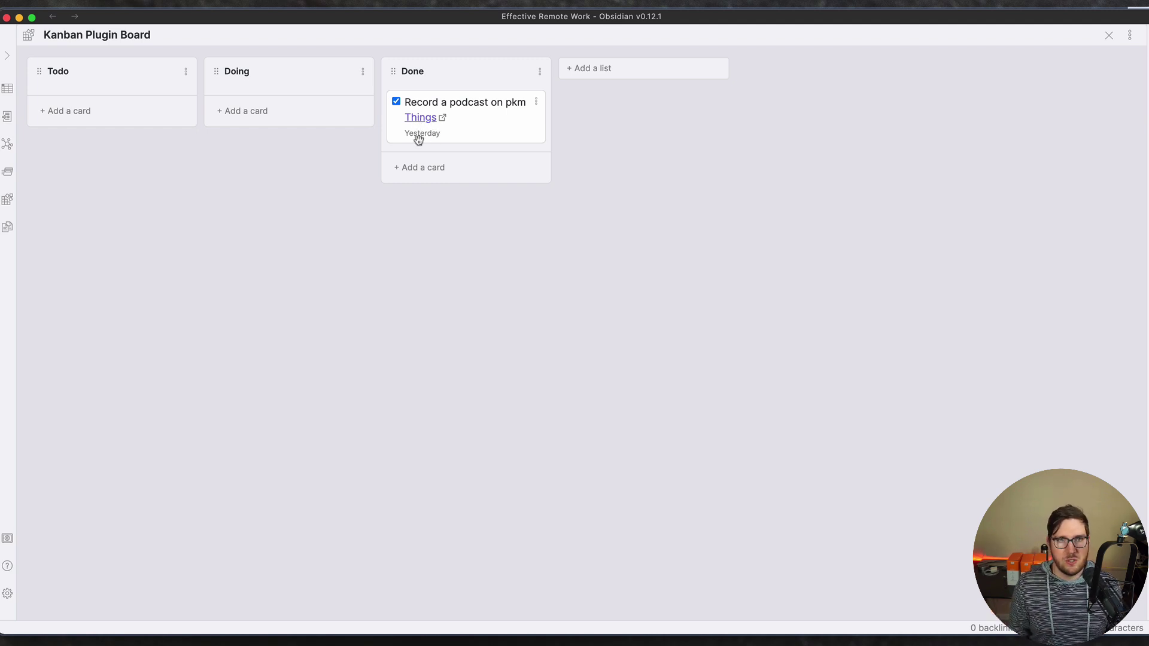
# Edit the podcast card, swapping the link label 'Things' for an emoji, and save.
pyautogui.click(536, 102)
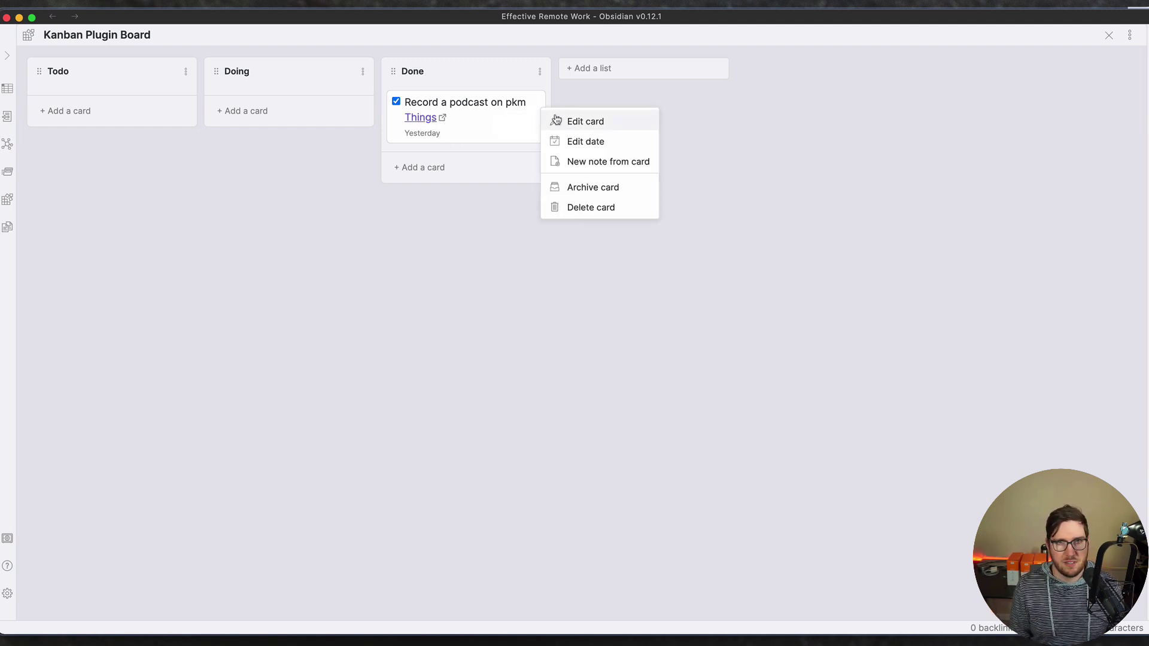
pyautogui.click(572, 120)
pyautogui.doubleClick(497, 122)
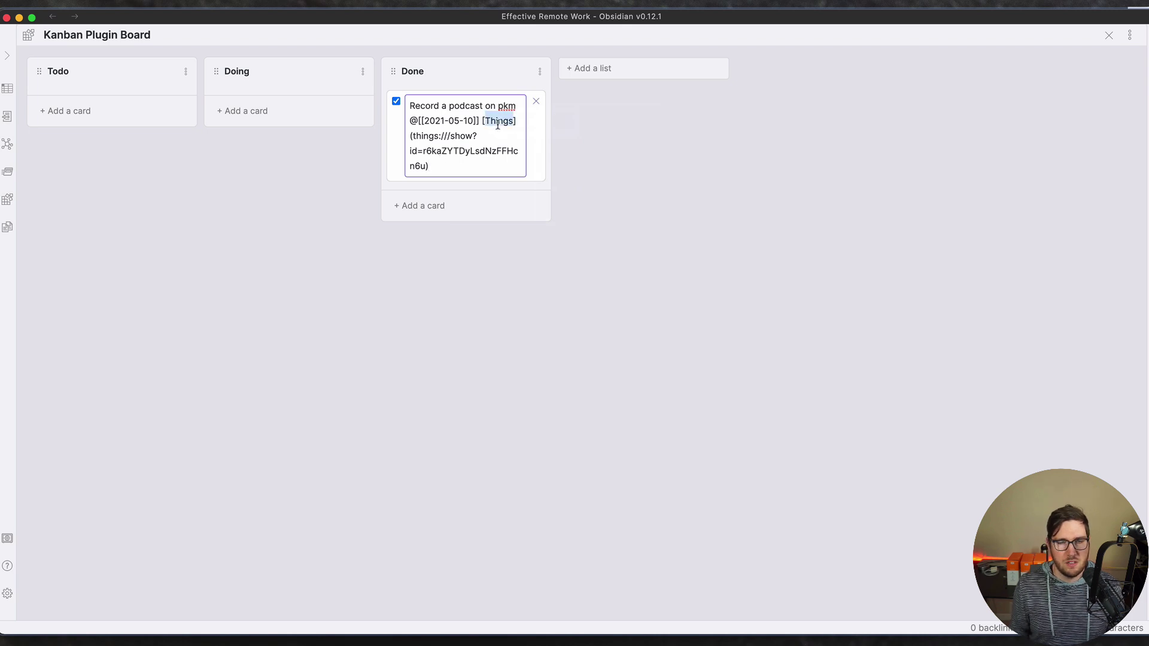
pyautogui.press('ctrl+super+space')
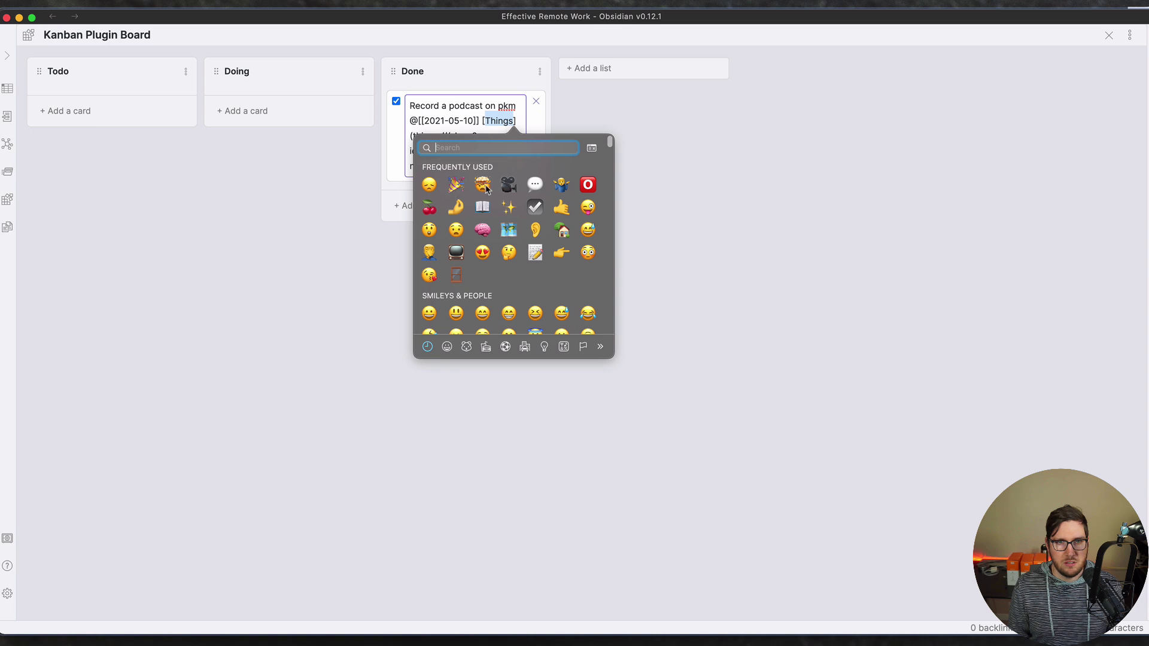
pyautogui.press('Return')
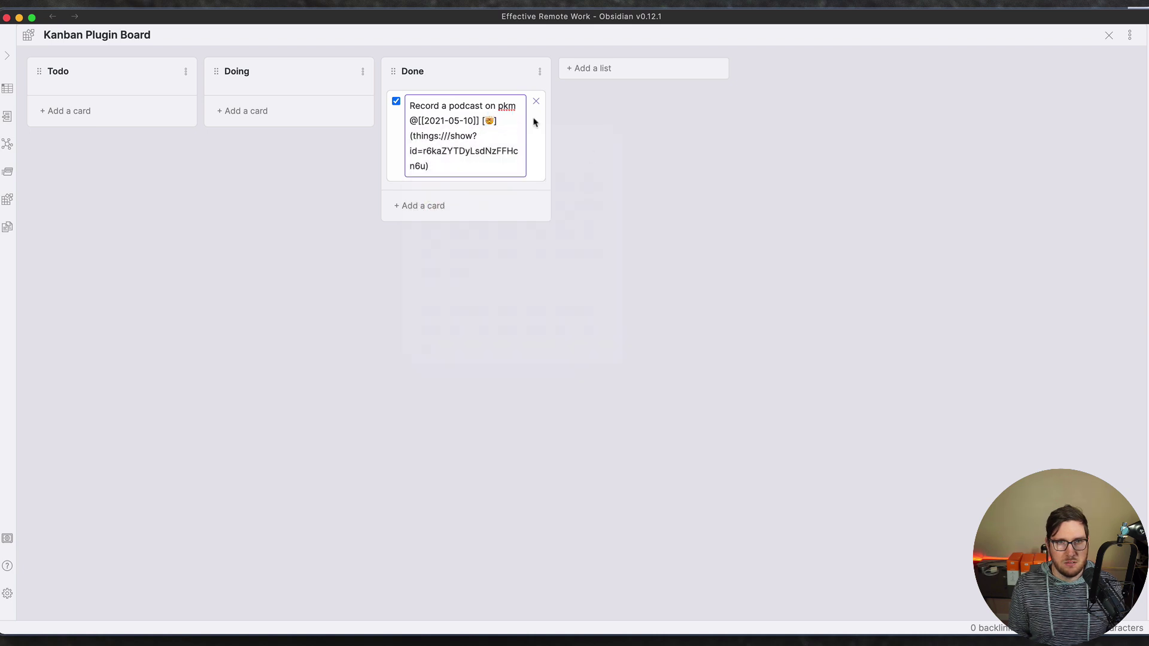
pyautogui.click(623, 181)
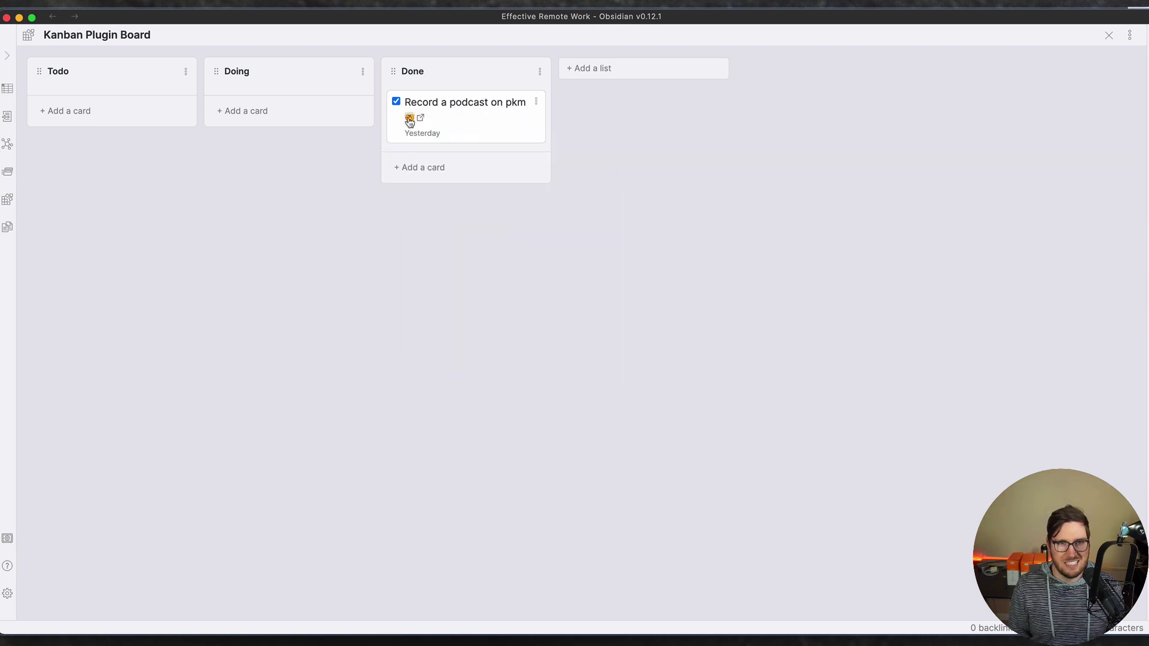